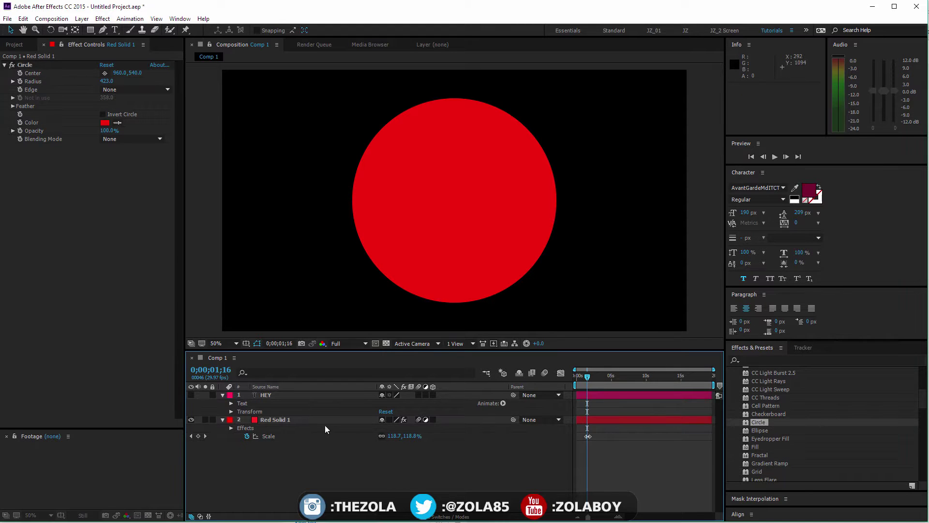
Turn off the Scale stopwatch on Red Solid 1, clearing its scale keyframes.
click(324, 422)
click(585, 375)
drag(584, 376, 589, 378)
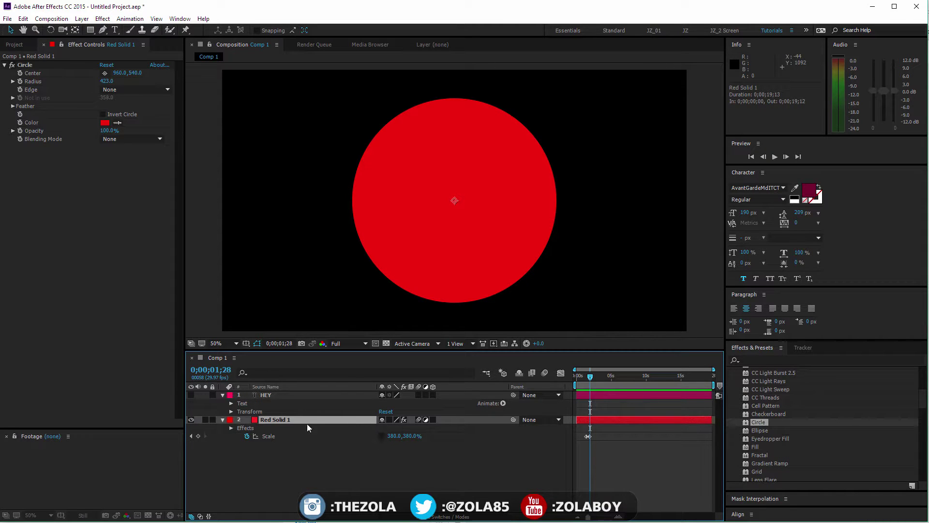
click(248, 436)
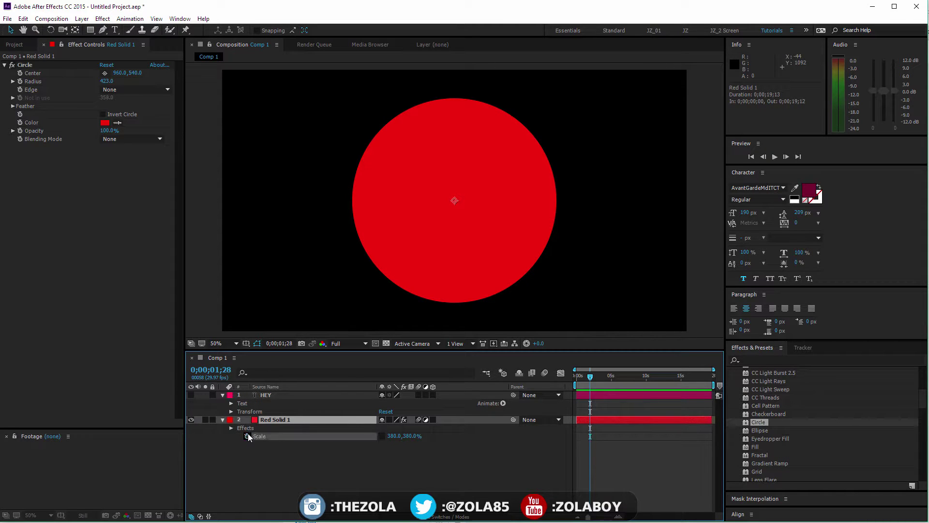
Set Red Solid 1's Scale to a static 100.0, 100.0%.
click(413, 436)
text(373)
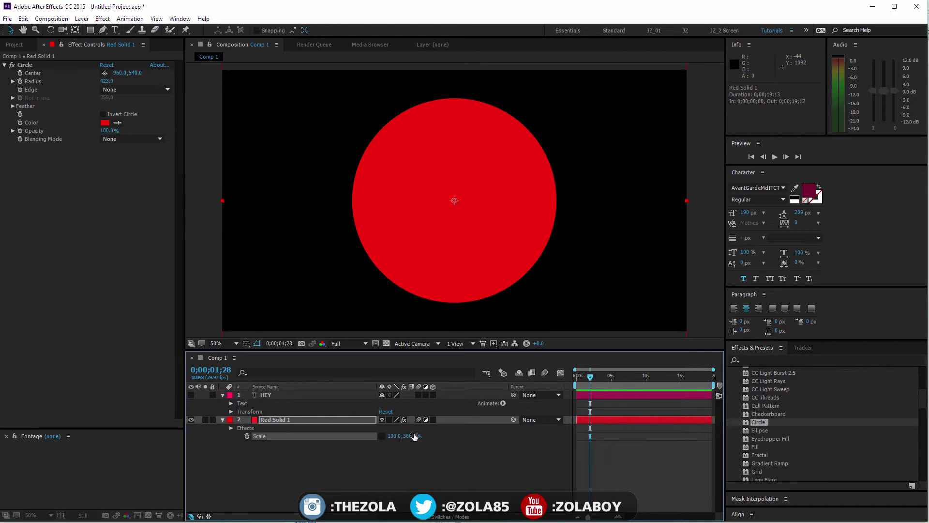
key(Return)
click(383, 446)
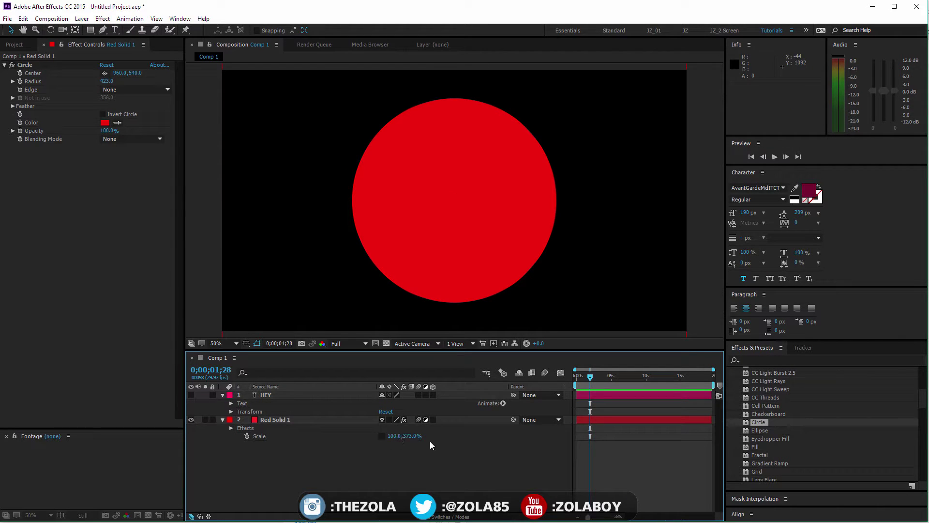
click(413, 435)
text(100)
key(Return)
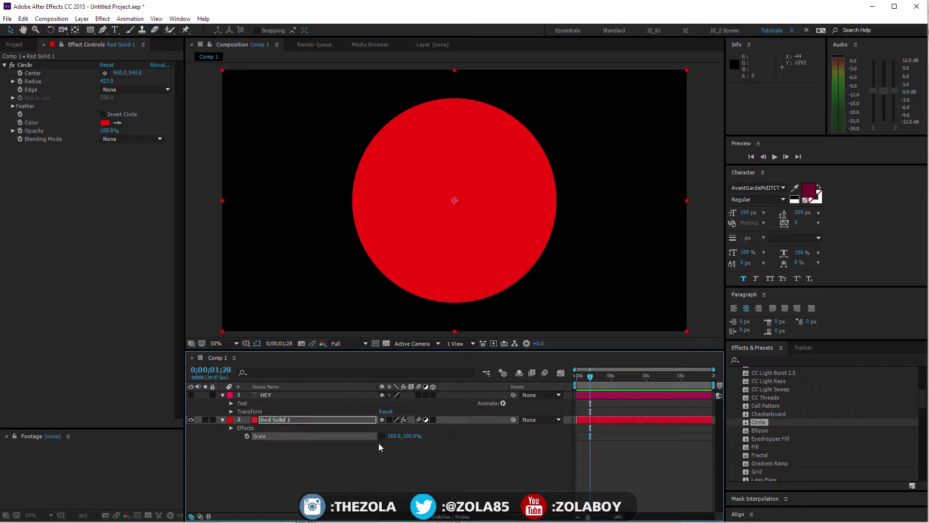
drag(582, 379, 588, 377)
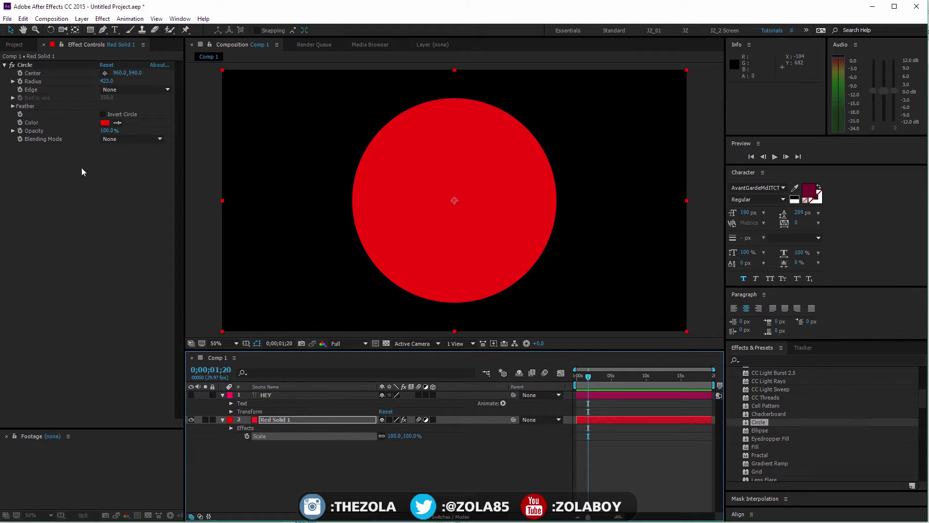
Set the Circle's Edge to Edge Radius and raise Feather Inner Edge to about 196.
click(115, 90)
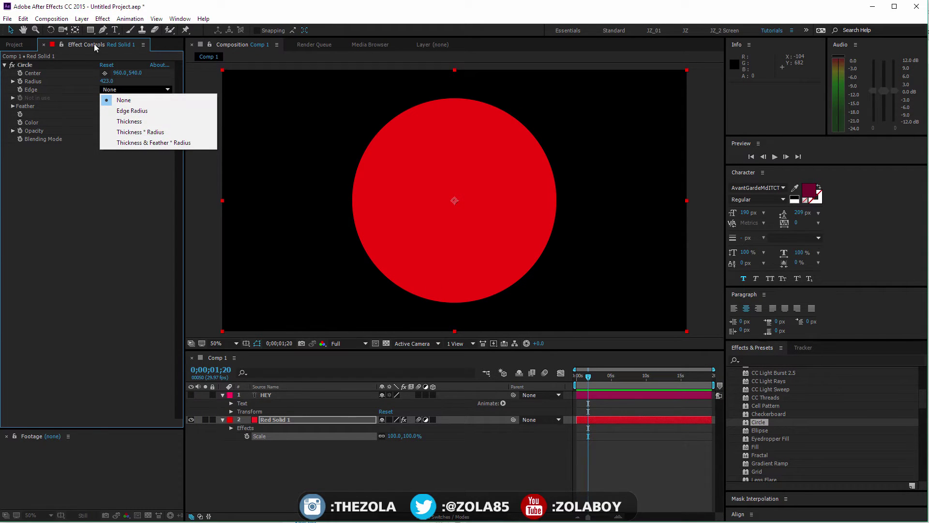
click(92, 204)
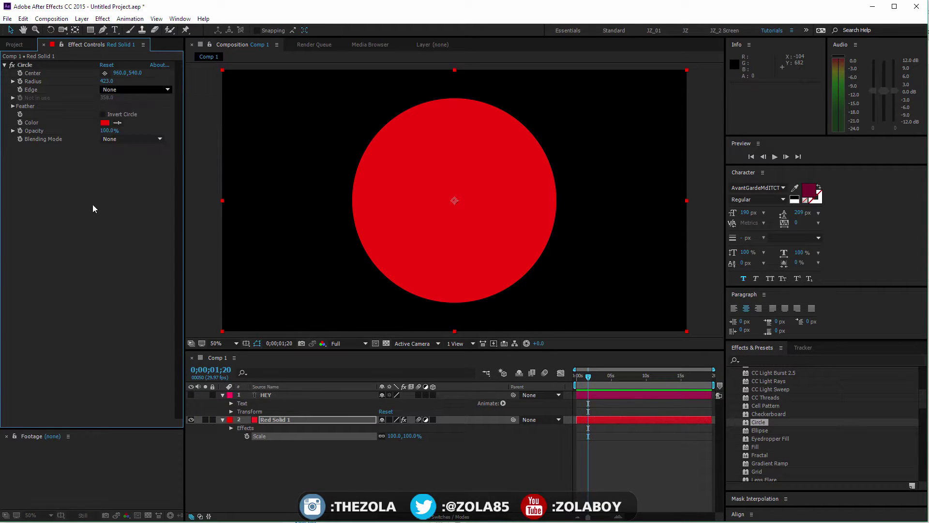
click(118, 90)
click(133, 111)
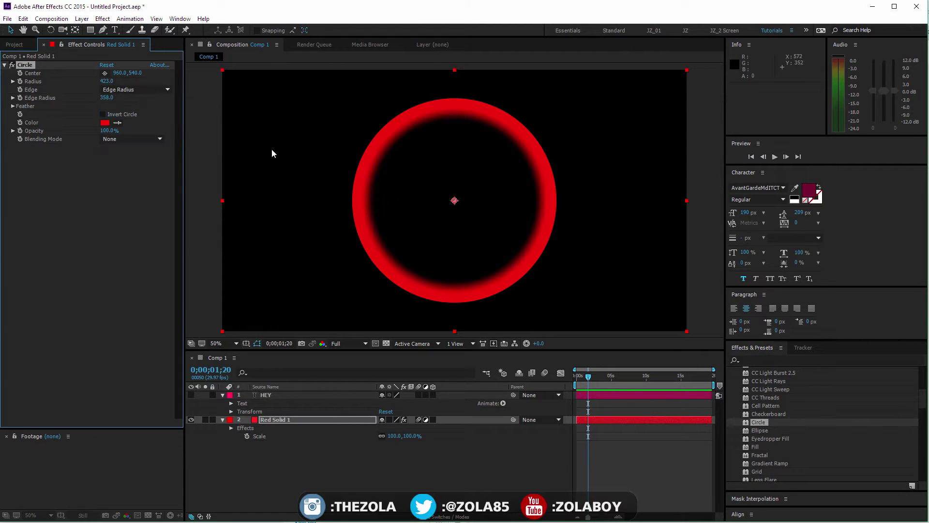
click(13, 106)
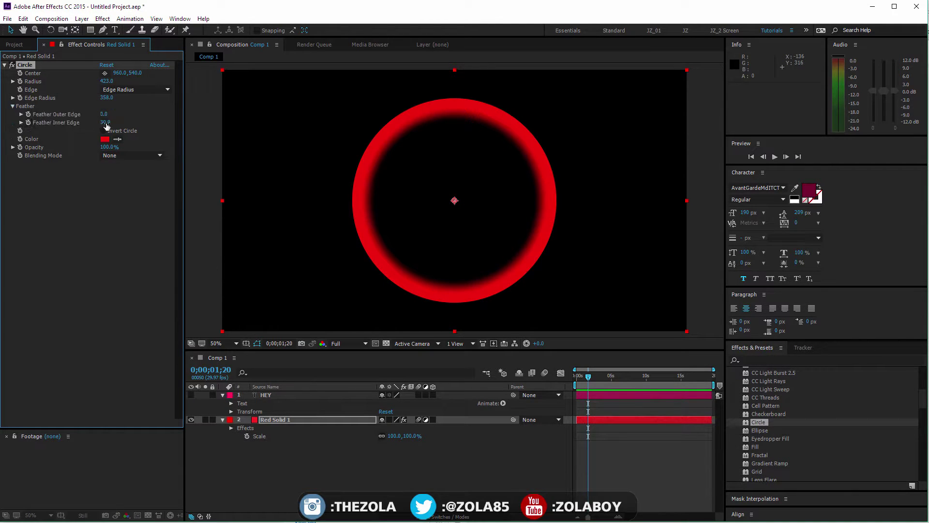
click(21, 122)
mouse_move(104, 122)
mouse_down()
mouse_move(198, 137)
mouse_move(102, 117)
mouse_move(108, 114)
mouse_up()
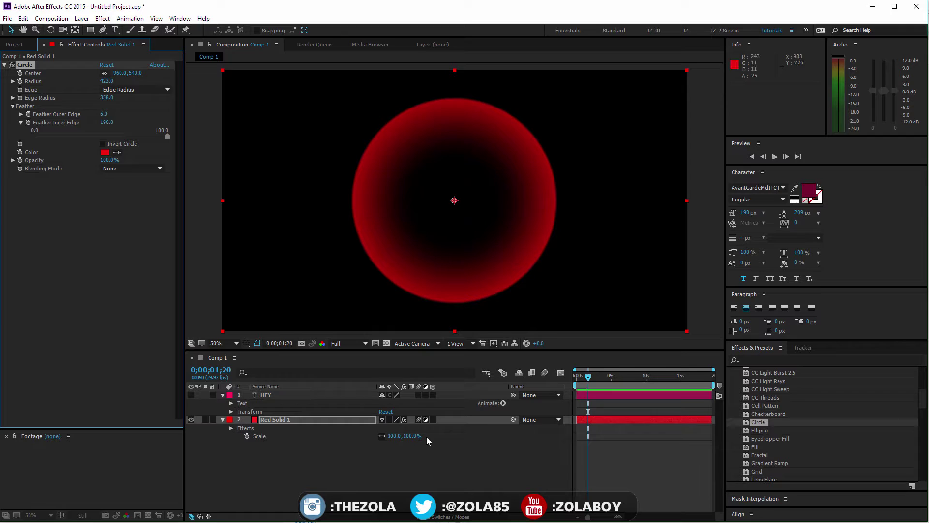
Make Red Solid 1 3D and tilt it to Orientation about 284.8°, 19.0°, 14.7°.
click(433, 420)
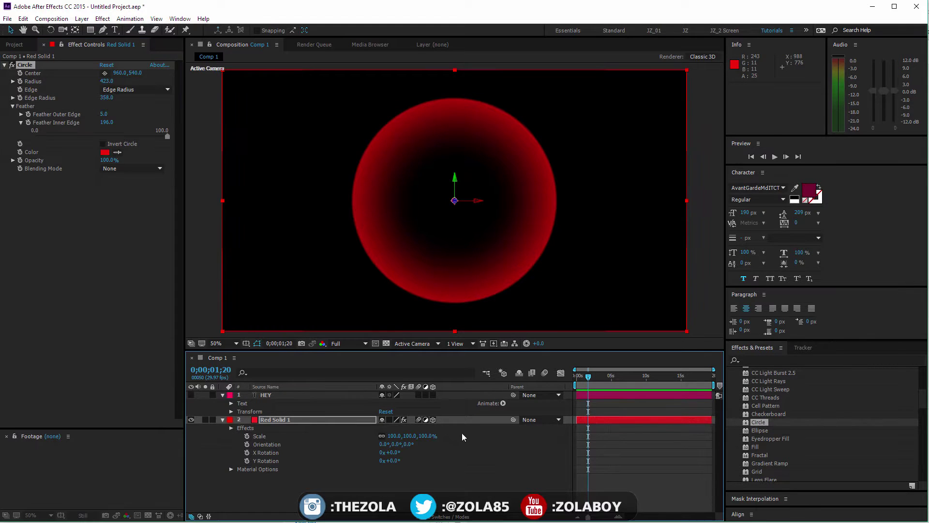
click(286, 420)
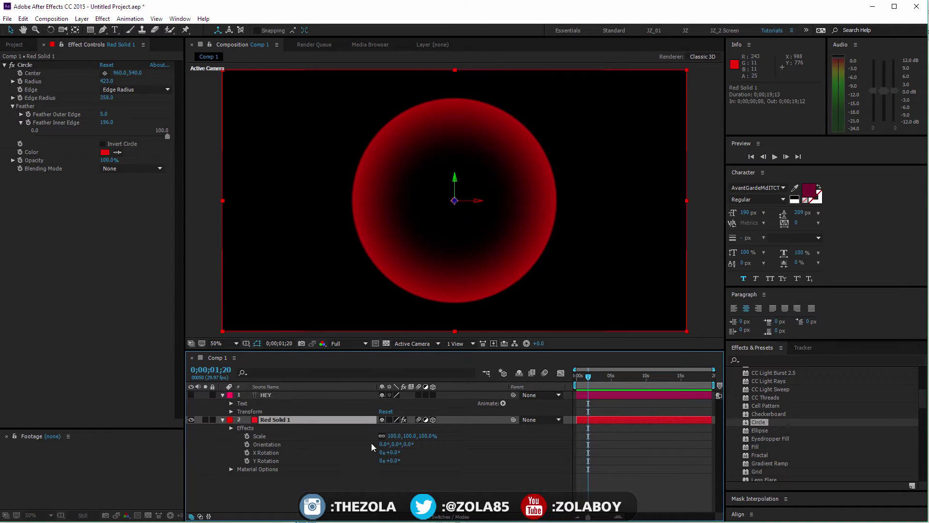
drag(469, 258, 462, 231)
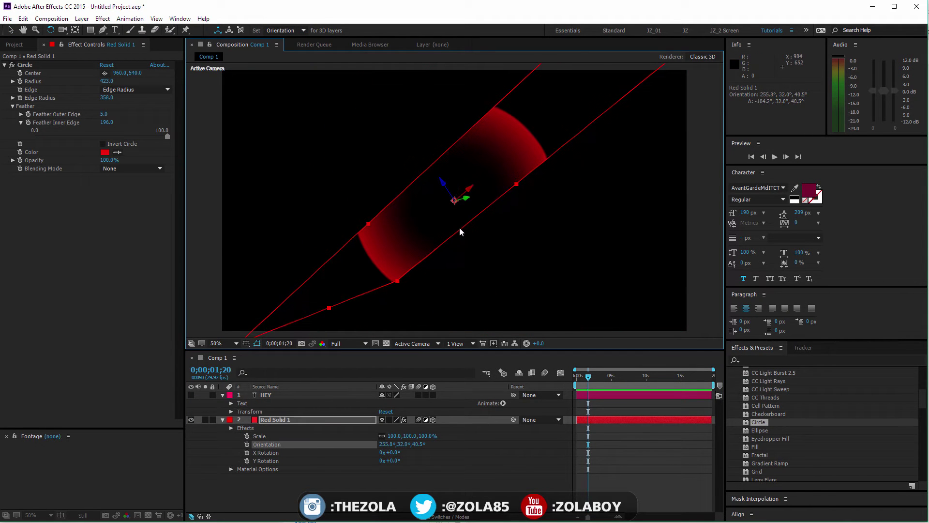
key(ctrl+z)
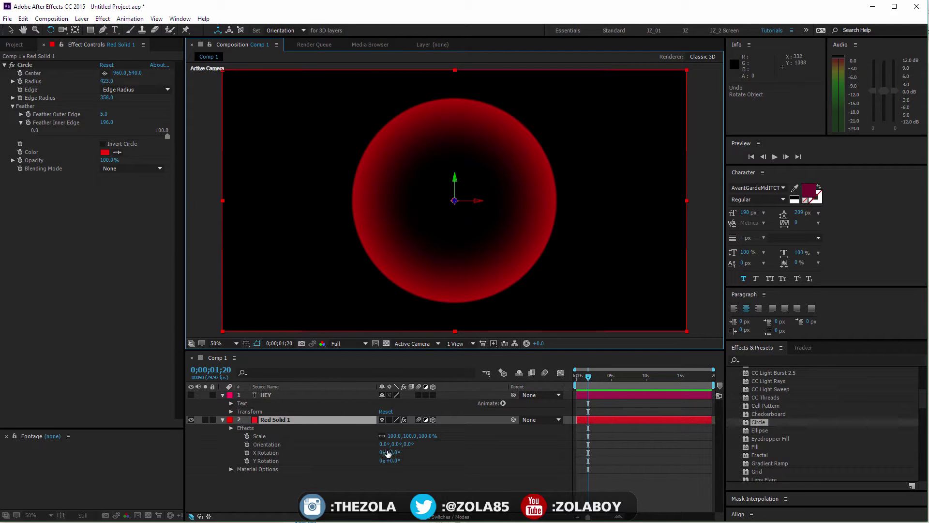
drag(398, 444, 424, 445)
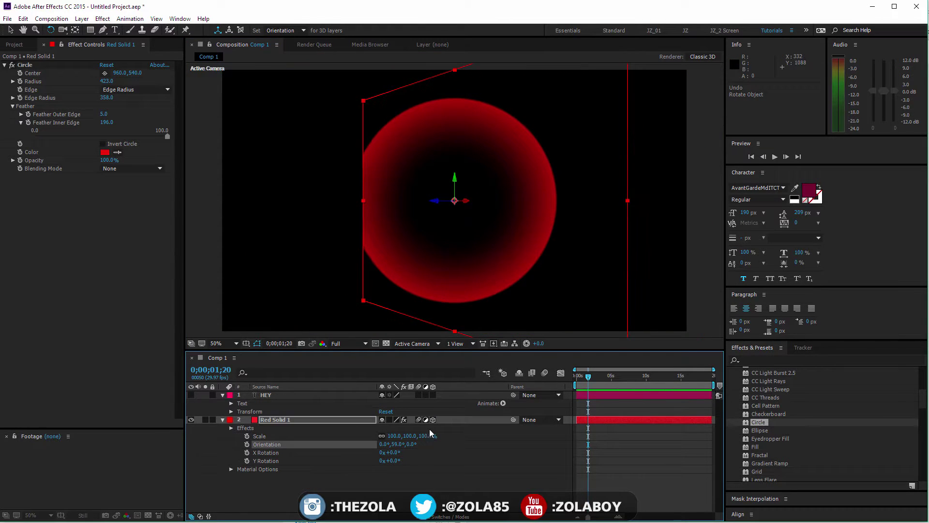
key(ctrl+z)
drag(435, 238, 424, 206)
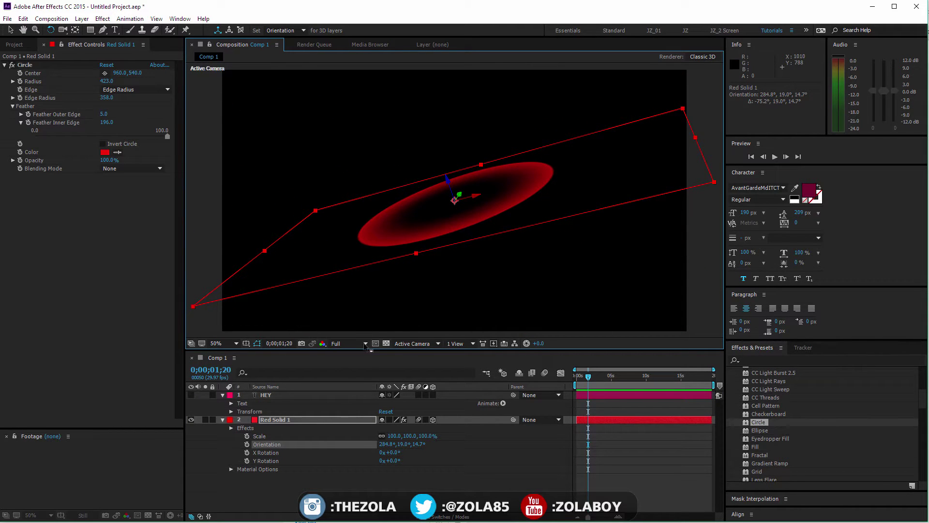
Keyframe Scale from 0% near frame 10 up to 1440% at 0;00;02;02.
click(247, 436)
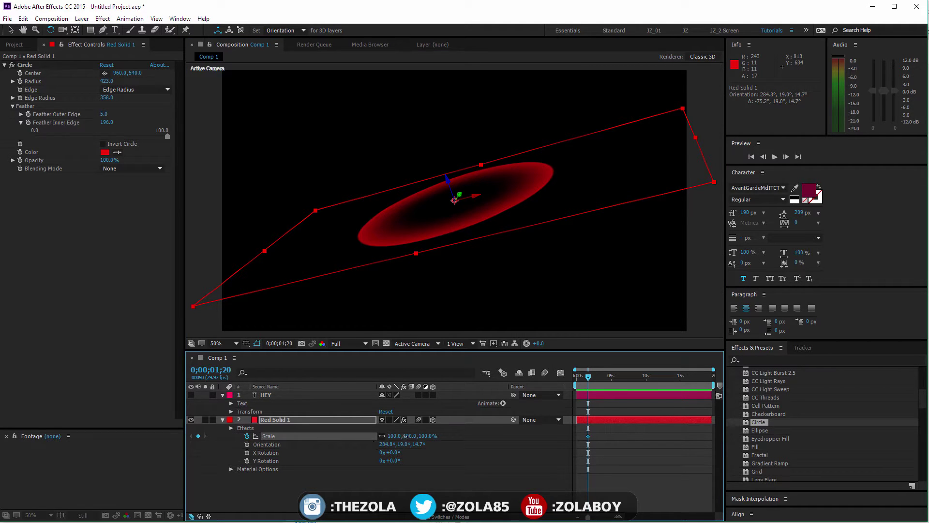
drag(405, 436, 373, 443)
click(406, 436)
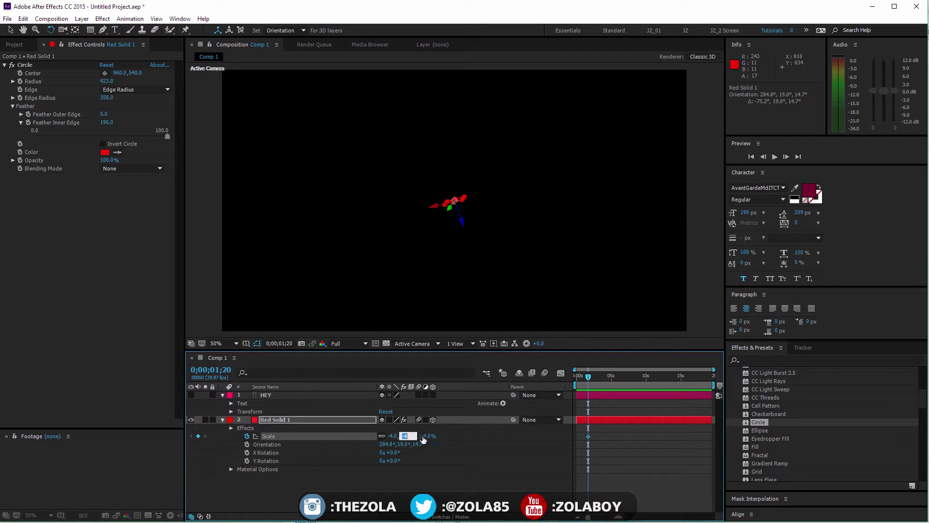
text(0)
key(Return)
drag(589, 436, 579, 436)
drag(588, 377, 591, 377)
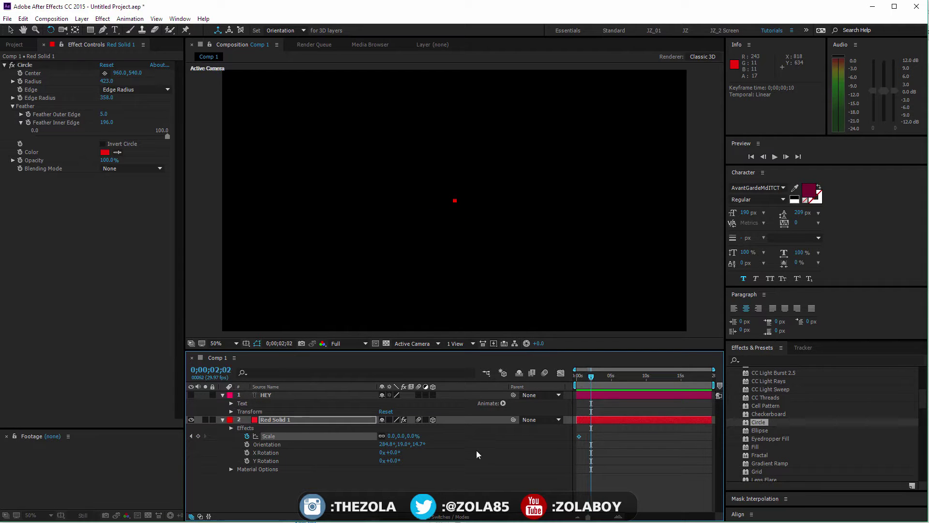
drag(405, 436, 472, 432)
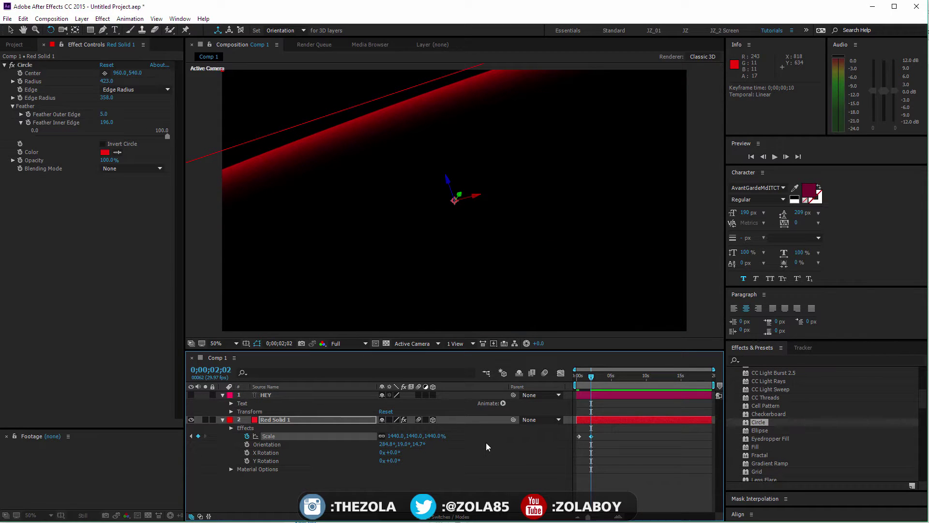
Fade Opacity from 100% at 1;05 to 0% at 2;02 and enable motion blur.
key(alt+shift+t)
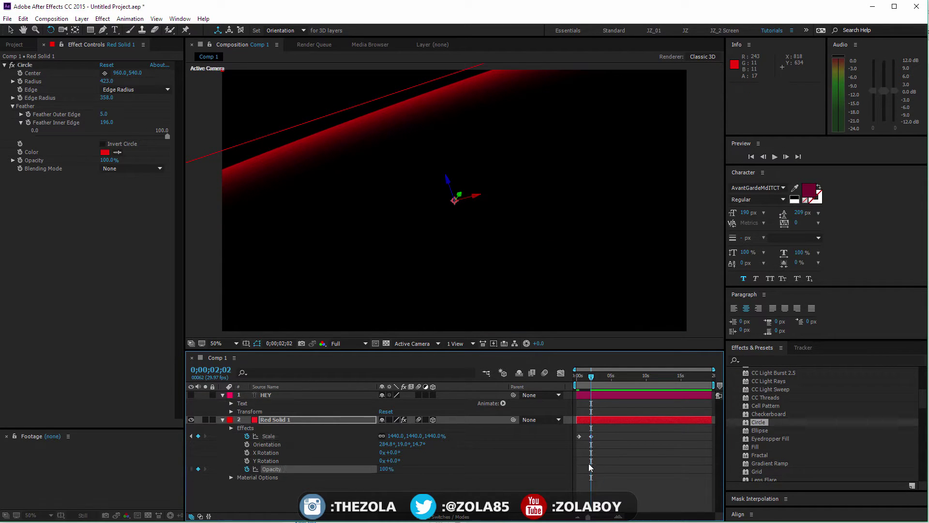
drag(590, 468, 584, 469)
drag(378, 470, 375, 495)
mouse_move(582, 376)
mouse_down()
mouse_move(573, 377)
mouse_move(585, 375)
mouse_up()
click(545, 373)
click(581, 377)
Duplicate the circle layer twice, offsetting each copy by one frame.
click(617, 421)
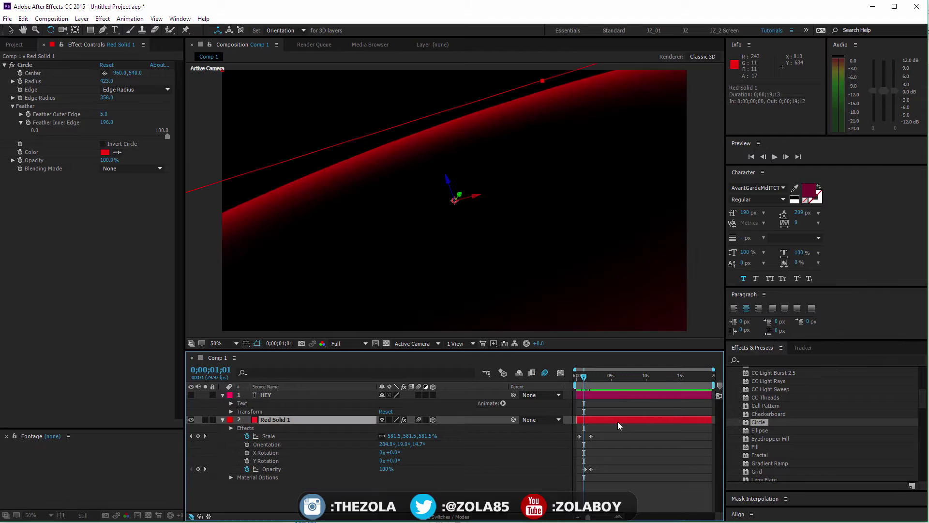
key(ctrl+d)
key(alt+Page_Down)
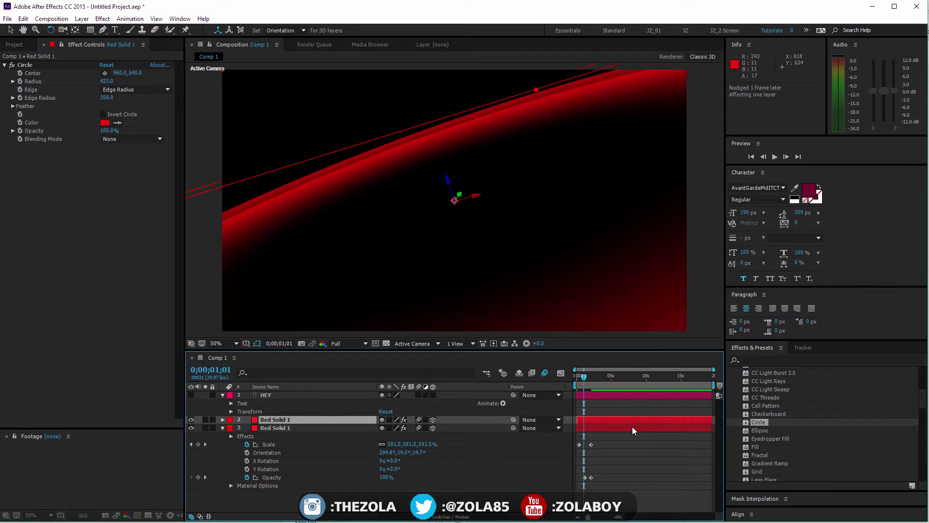
key(ctrl+d)
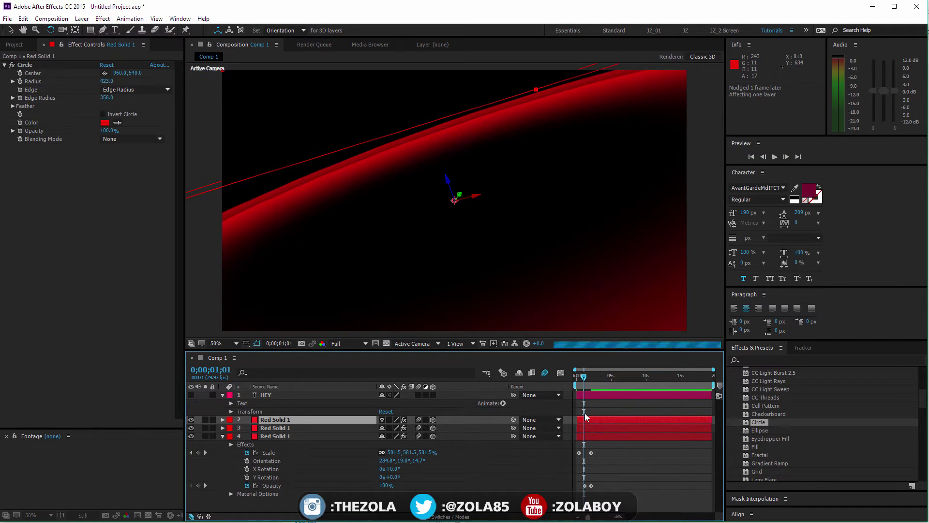
key(alt+Page_Down)
Recolour one circle copy light pink and preview the layered ring animation.
click(104, 122)
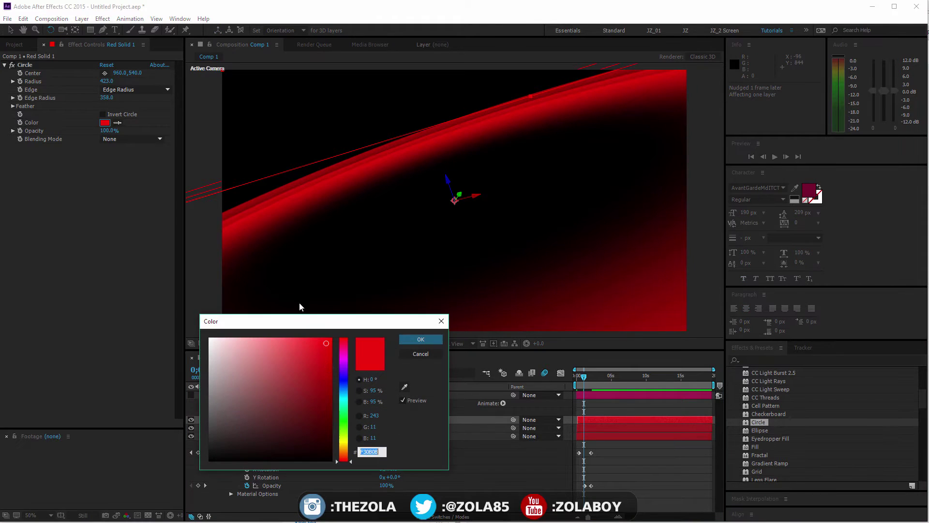
click(259, 359)
click(421, 341)
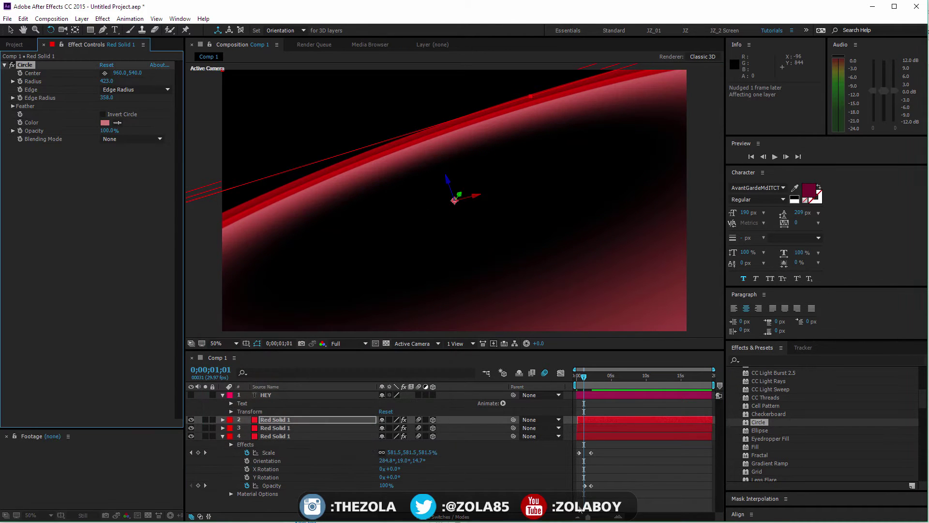
click(577, 376)
drag(577, 376, 585, 372)
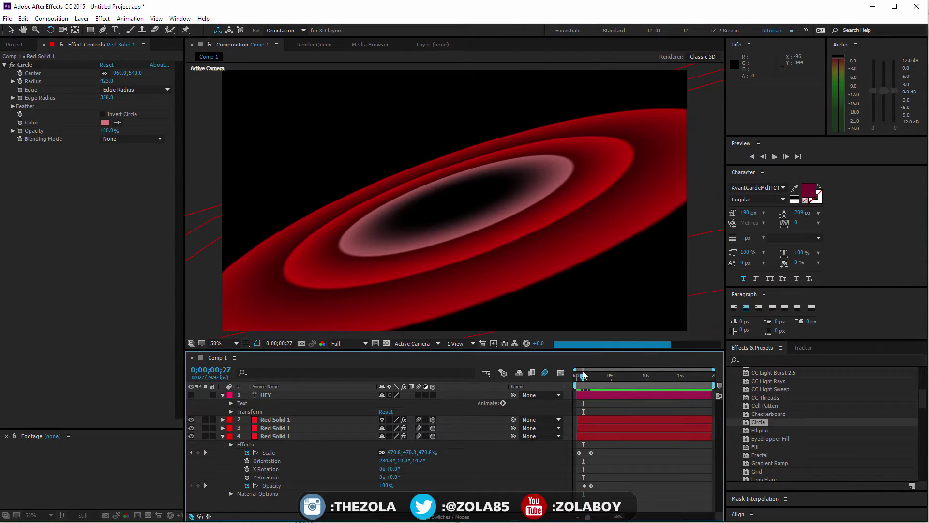
Delete the red circle layers and create the new Red Solid 2.
shift+click(293, 433)
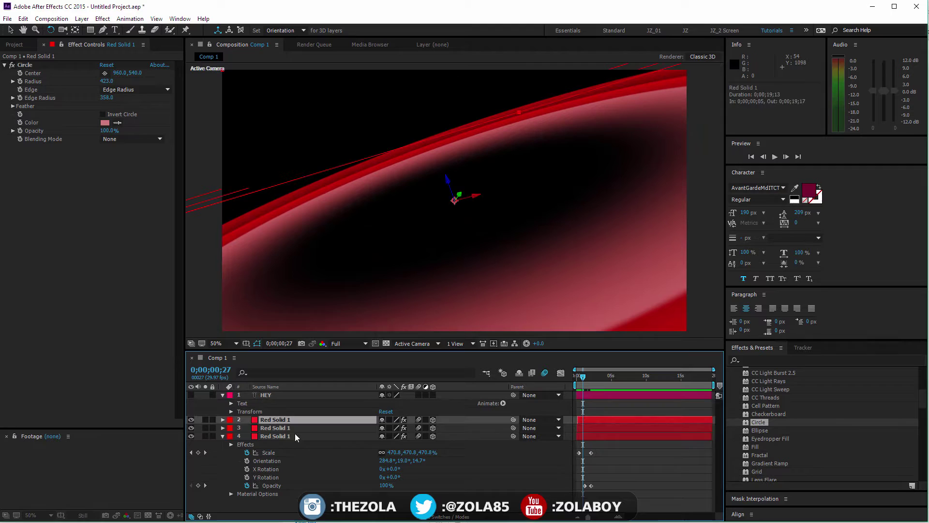
key(Delete)
key(ctrl+z)
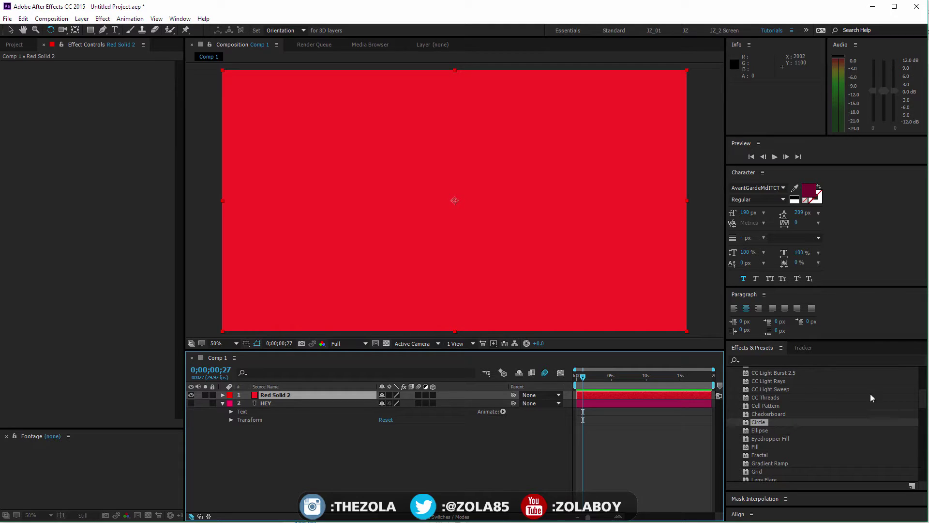
Apply the Fractal effect from the Generate category to Red Solid 2.
click(758, 447)
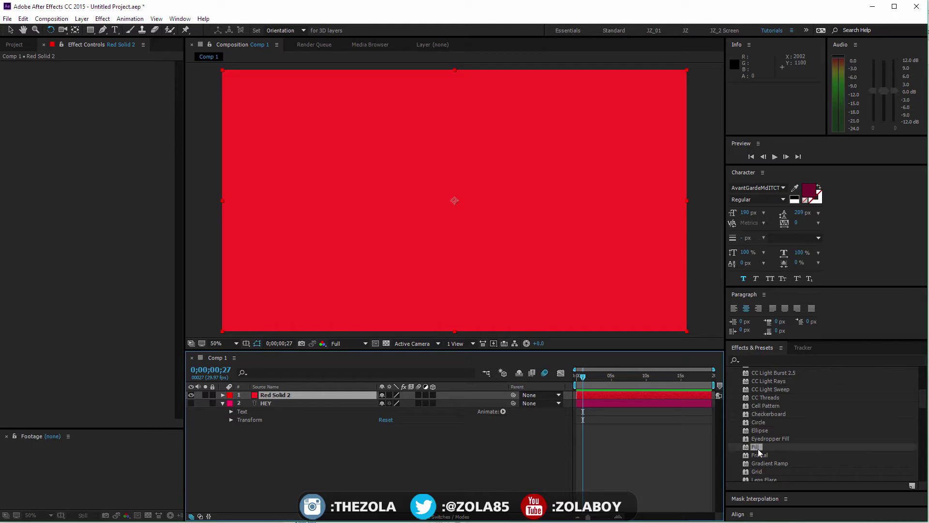
drag(921, 400, 925, 410)
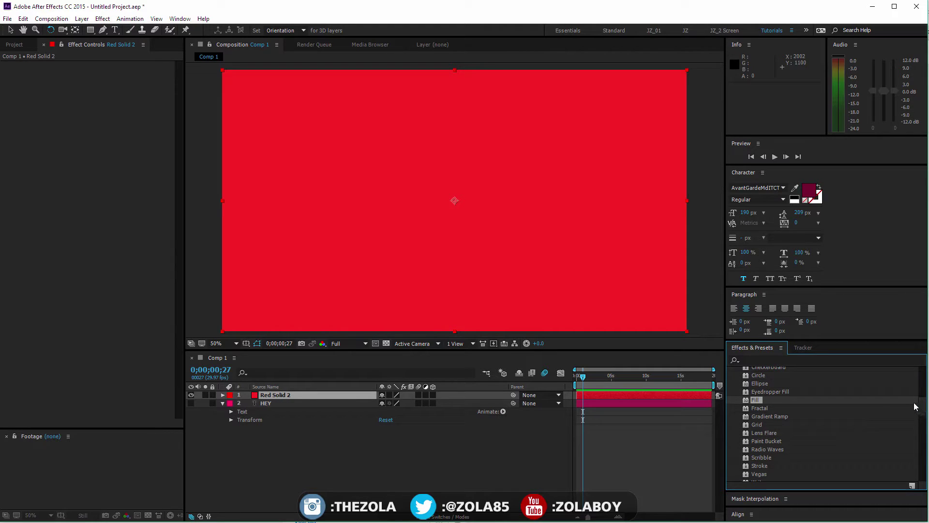
drag(761, 411, 290, 395)
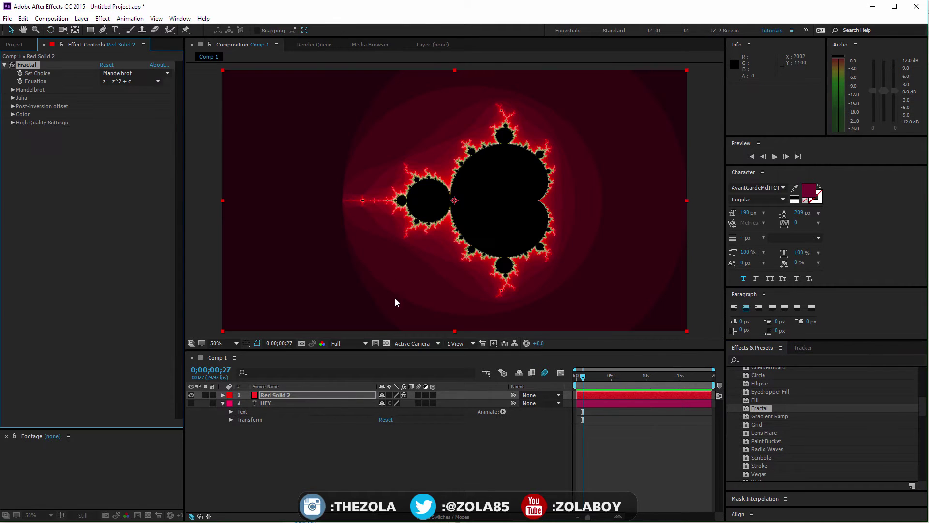
Switch Fractal's equation to z = z^3 + c and make Mandelbrot X slightly negative.
click(146, 81)
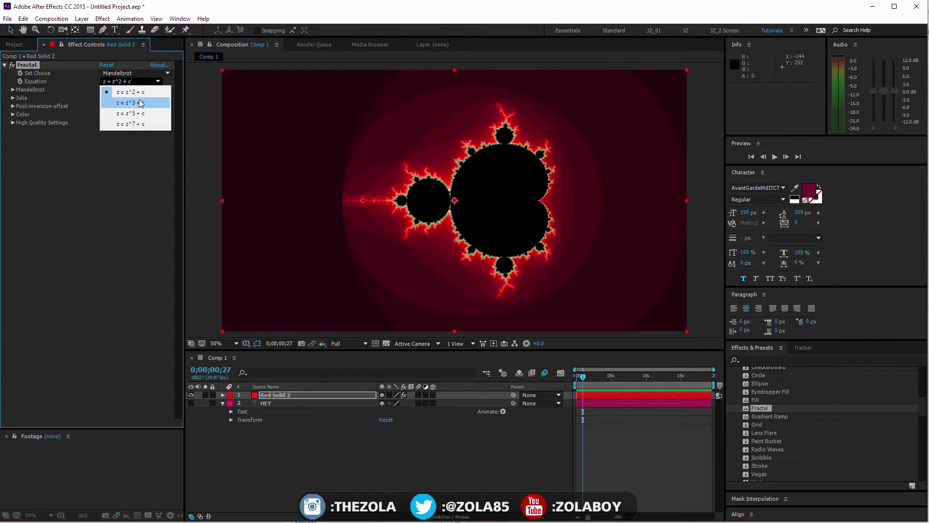
click(152, 91)
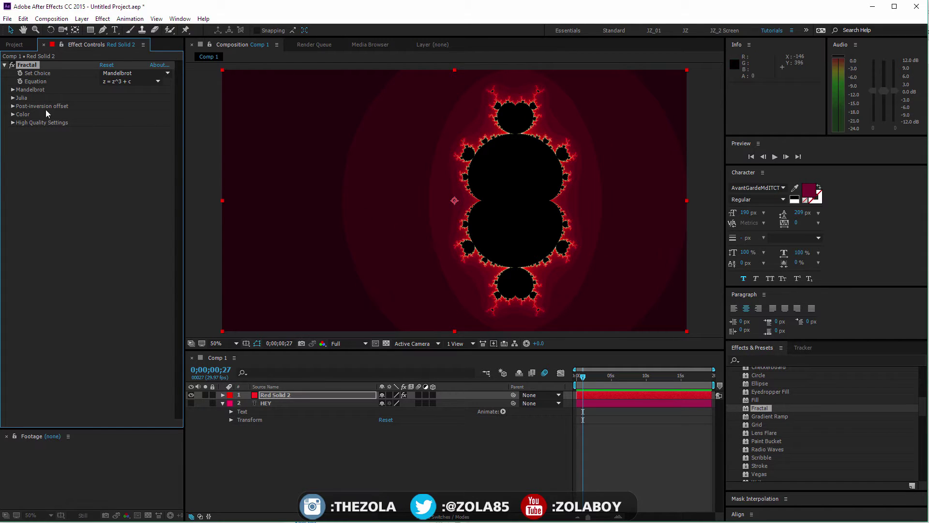
click(13, 97)
click(12, 89)
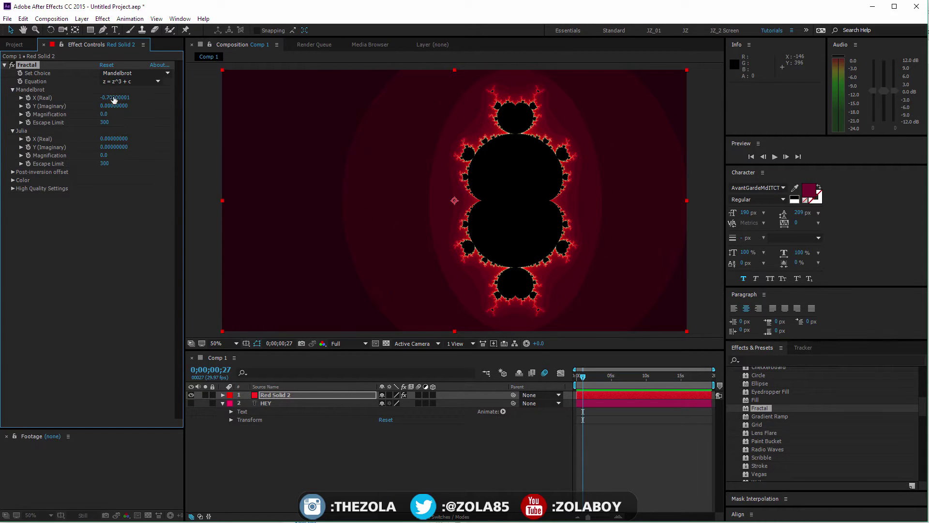
drag(115, 98, 177, 108)
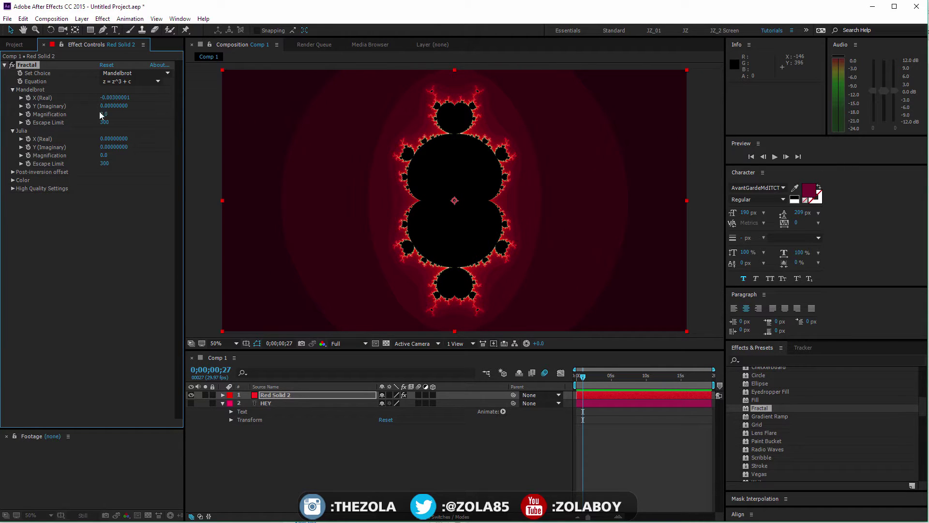
drag(104, 114, 174, 153)
key(ctrl+z)
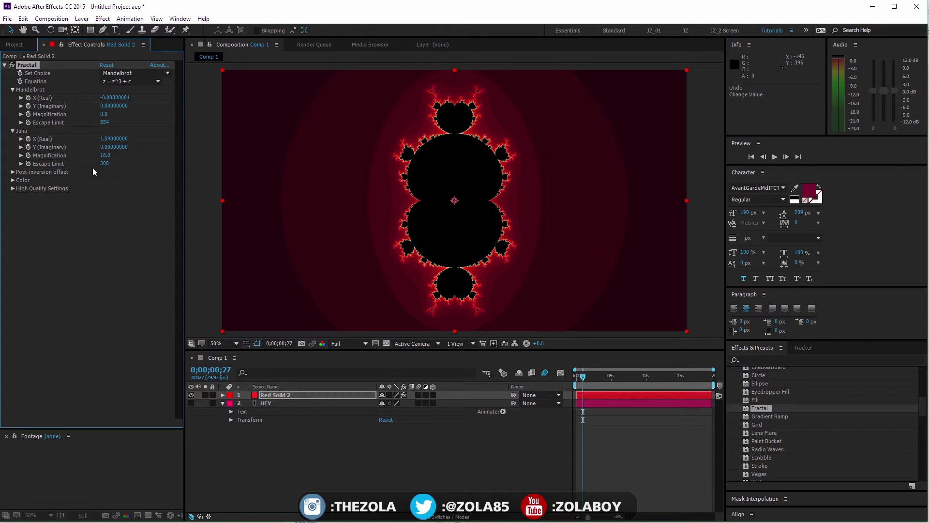
Turn on Overlay colour and try Set Choices Mandelbrot Inverse, Mandelbrot Inverse over Julia, then Julia.
click(12, 171)
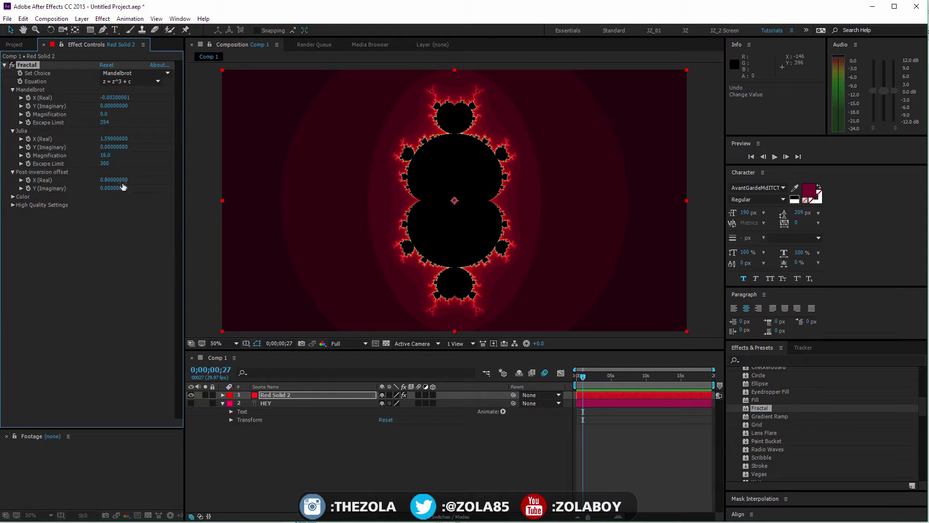
click(12, 196)
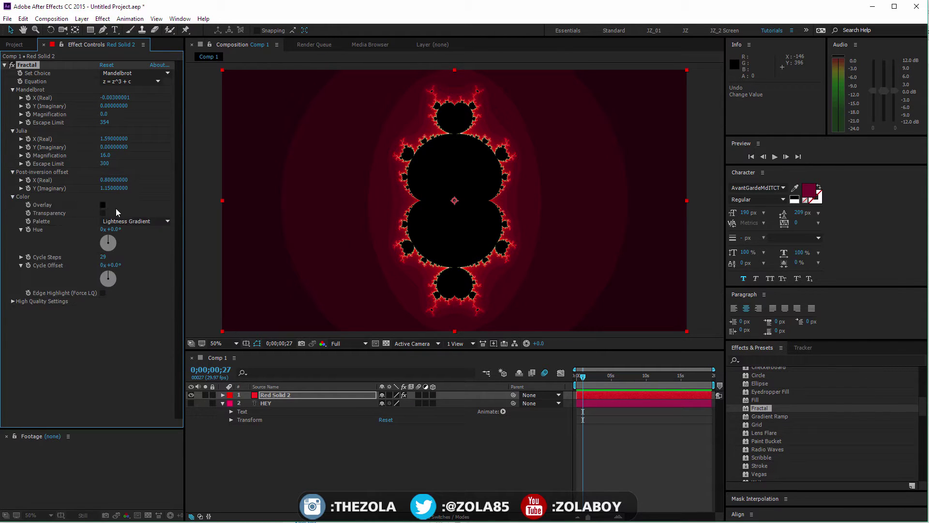
click(103, 205)
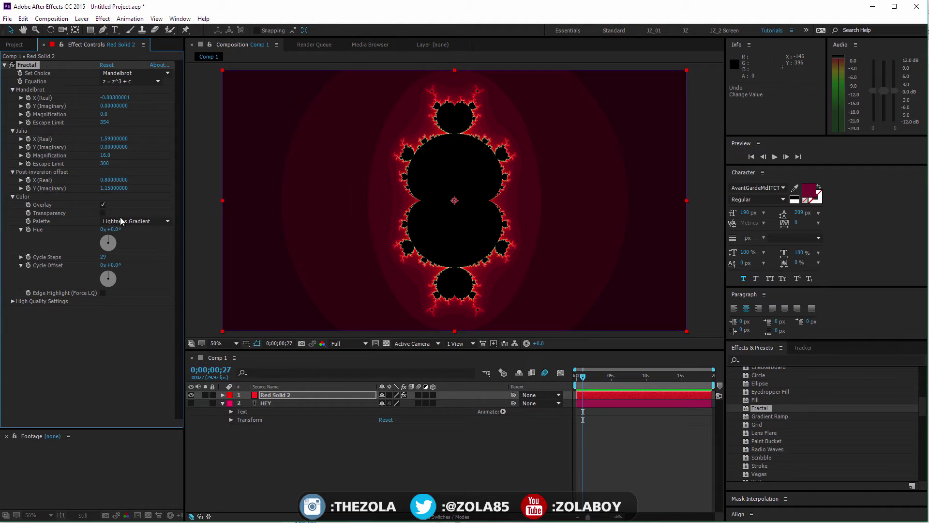
click(130, 73)
click(132, 94)
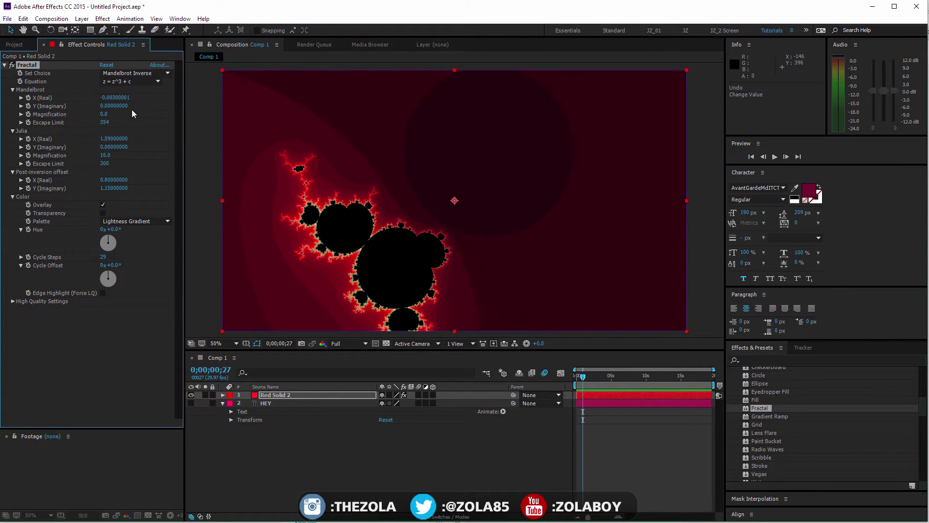
click(136, 73)
click(145, 115)
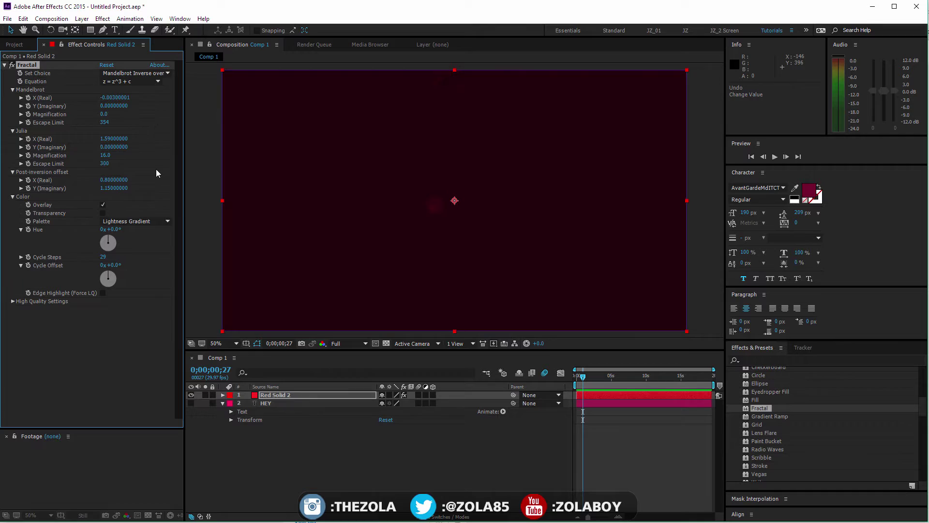
click(135, 73)
click(132, 94)
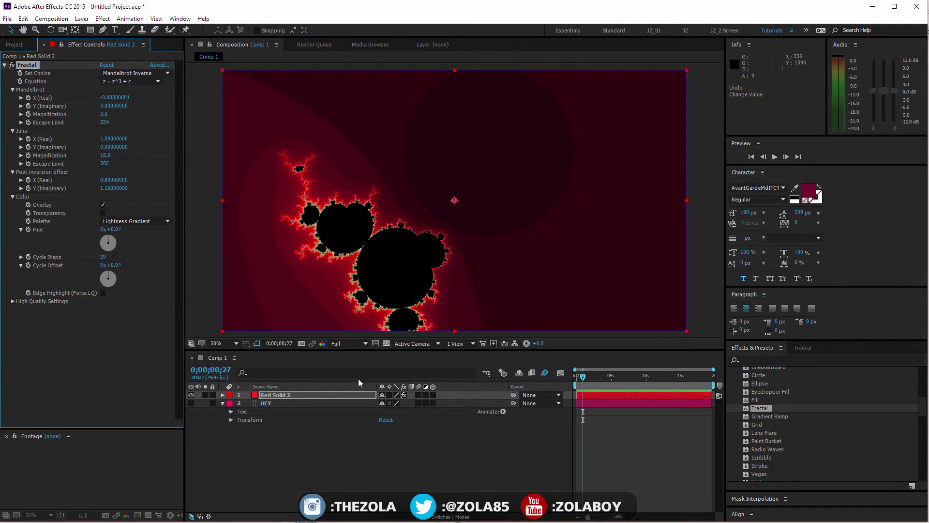
click(137, 75)
click(144, 127)
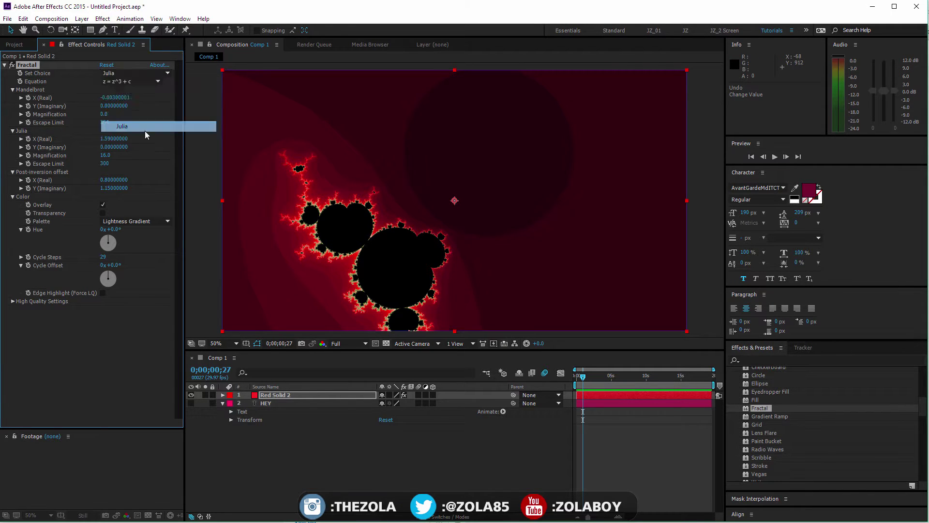
At 3 seconds, tweak Mandelbrot Y and escape limit, then delete the Fractal effect.
click(598, 376)
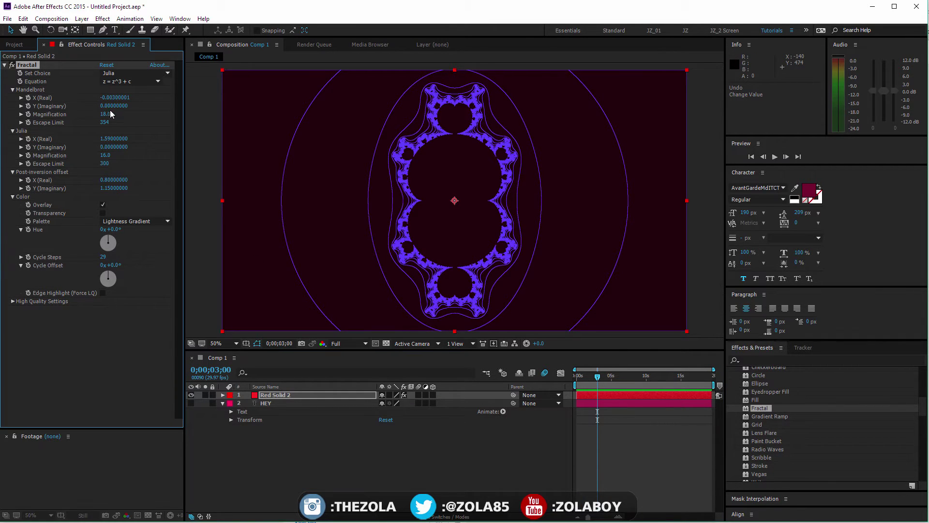
drag(115, 106, 126, 113)
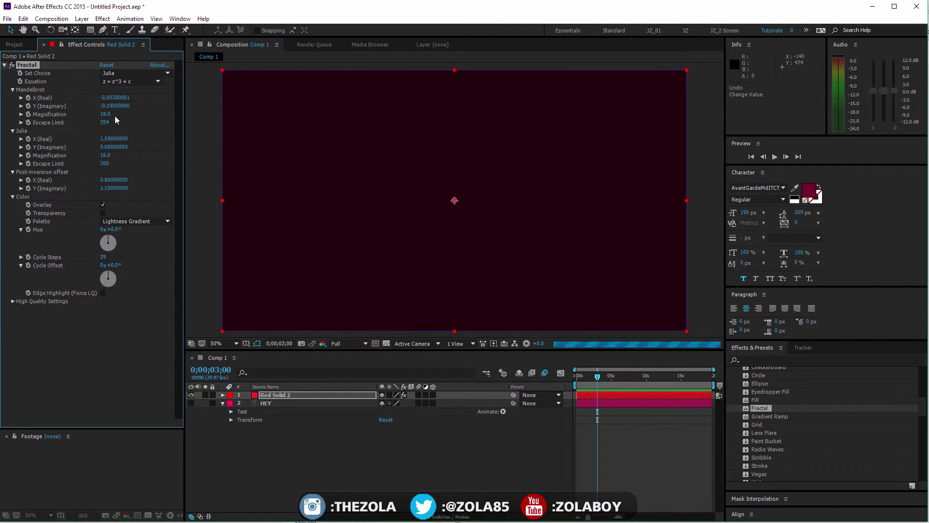
drag(106, 126, 142, 121)
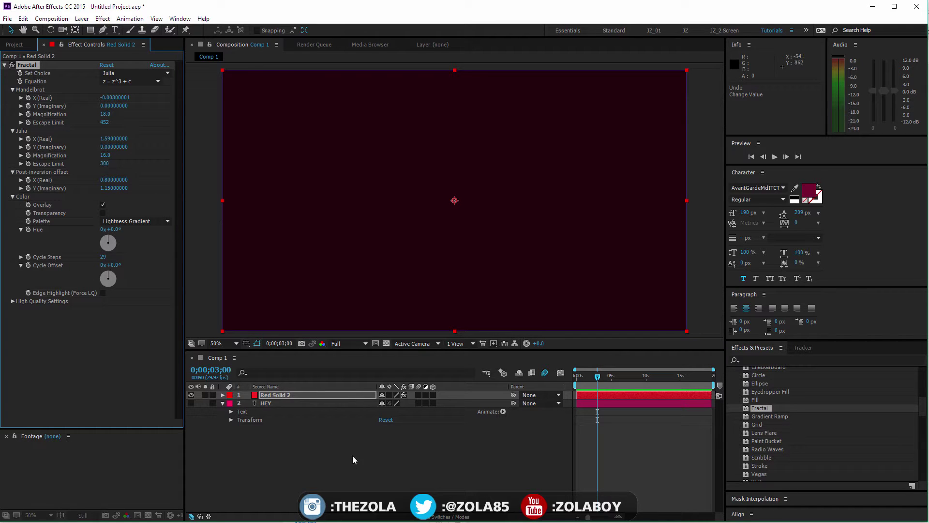
key(Delete)
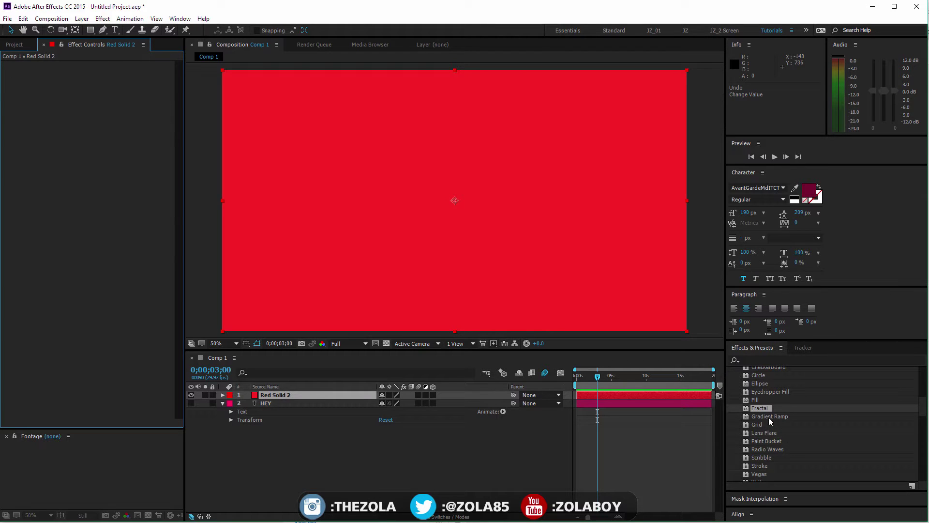
Apply Gradient Ramp to Red Solid 2, reposition its start and end points, and toggle Swap Colors.
drag(770, 420, 310, 395)
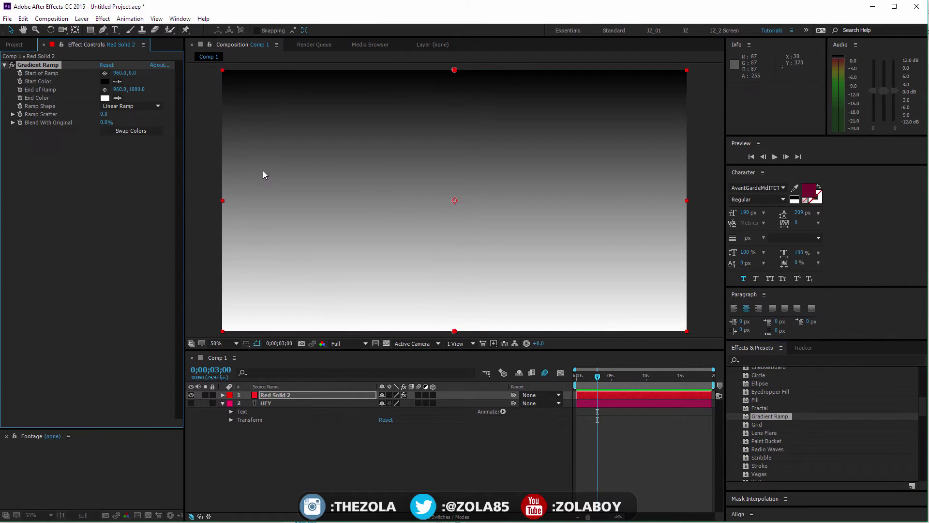
drag(454, 70, 479, 133)
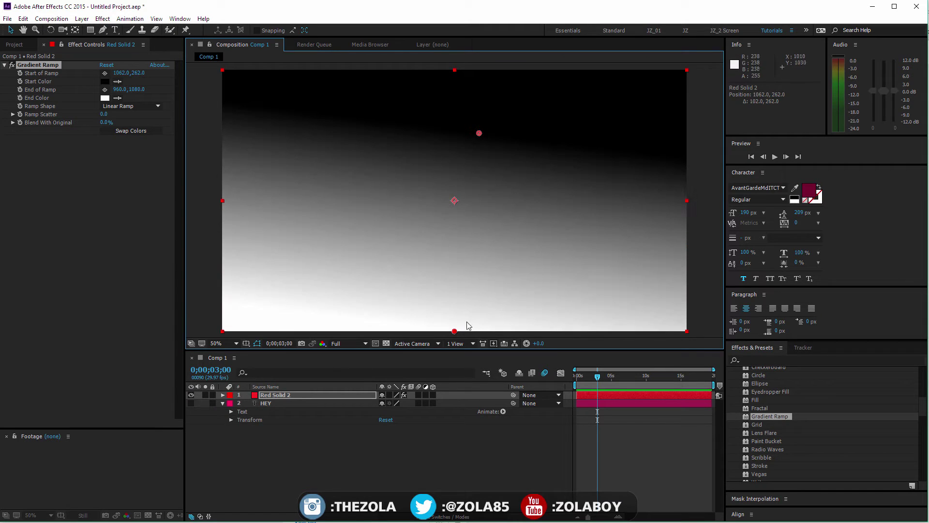
drag(455, 331, 293, 268)
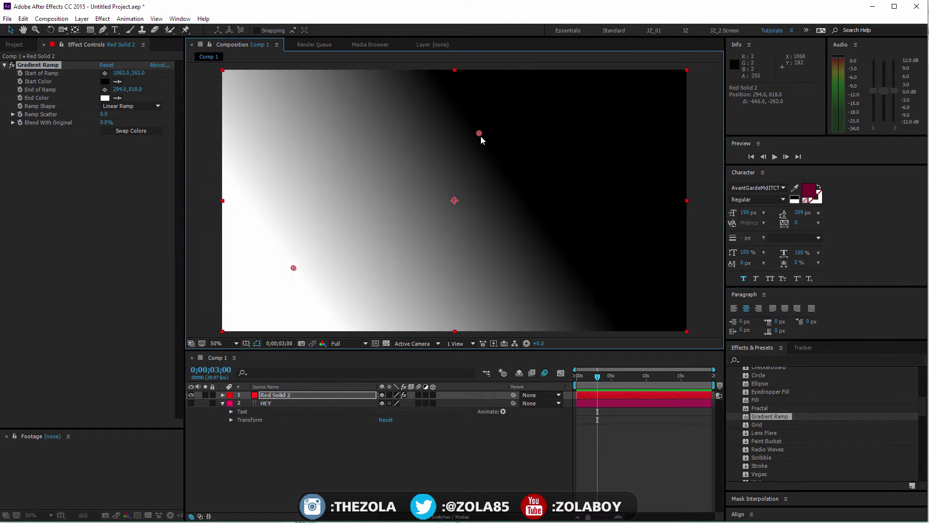
drag(480, 135, 593, 107)
click(135, 131)
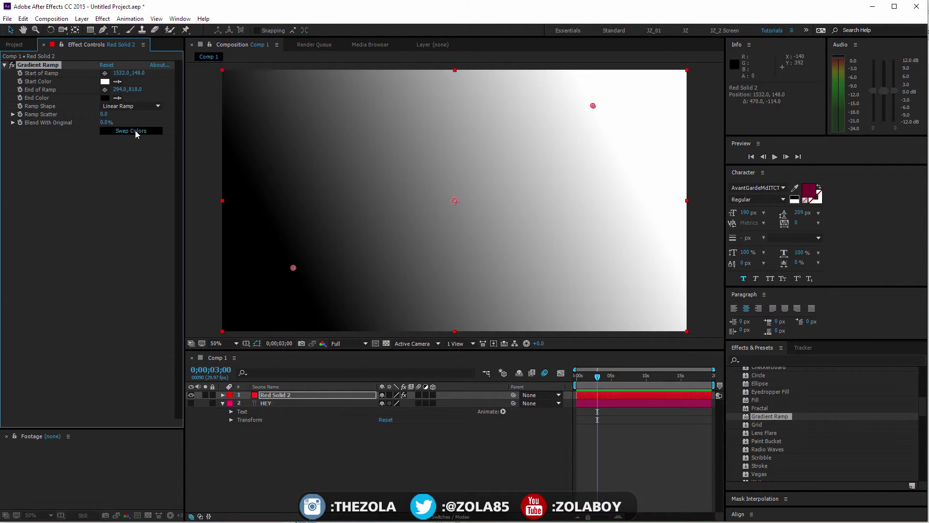
click(135, 130)
click(137, 131)
click(137, 132)
click(130, 131)
click(133, 131)
click(140, 132)
click(145, 135)
Make it a Radial Ramp from centre to left edge, white centre, Ramp Scatter 3.3.
click(138, 106)
click(136, 126)
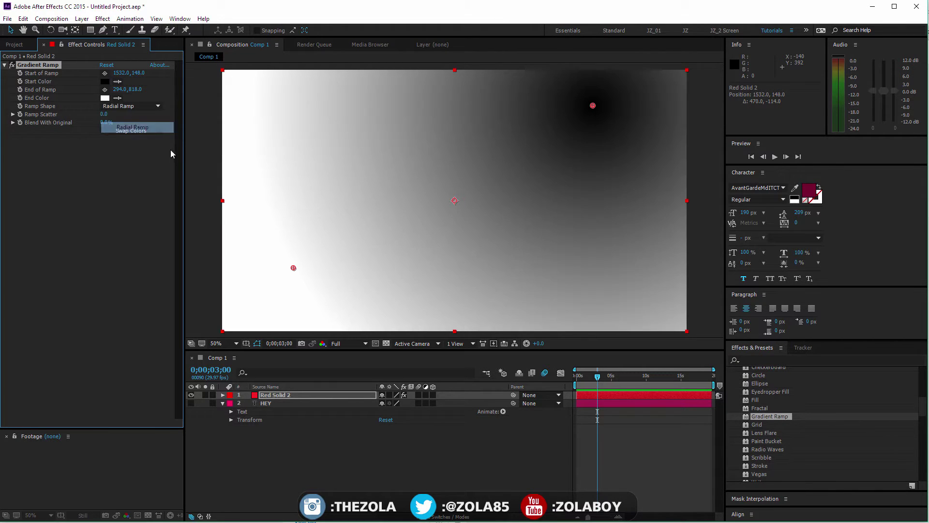
drag(595, 108, 456, 200)
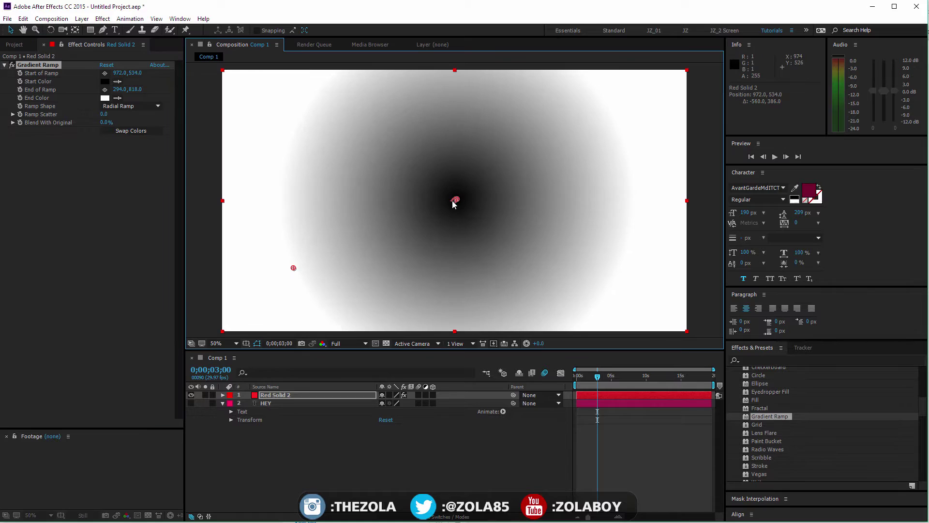
drag(294, 268, 241, 233)
drag(206, 200, 207, 196)
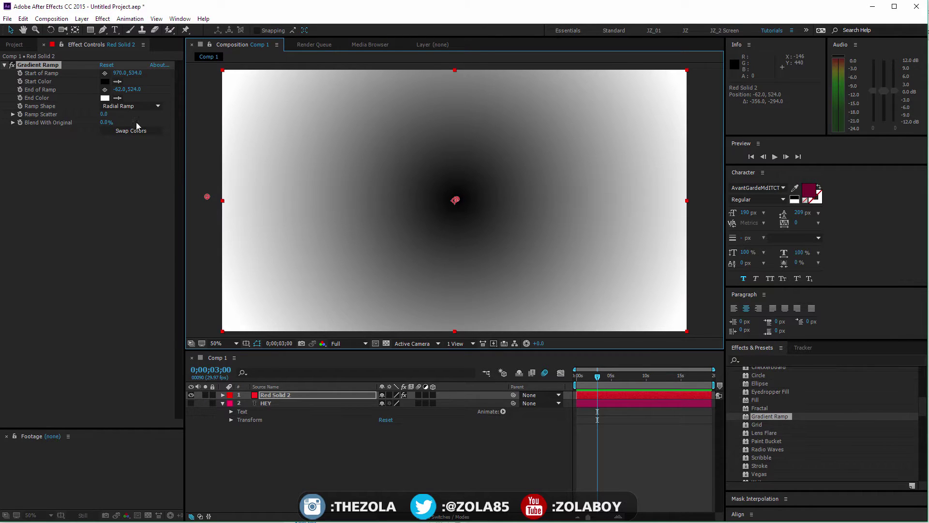
click(136, 129)
drag(104, 114, 111, 114)
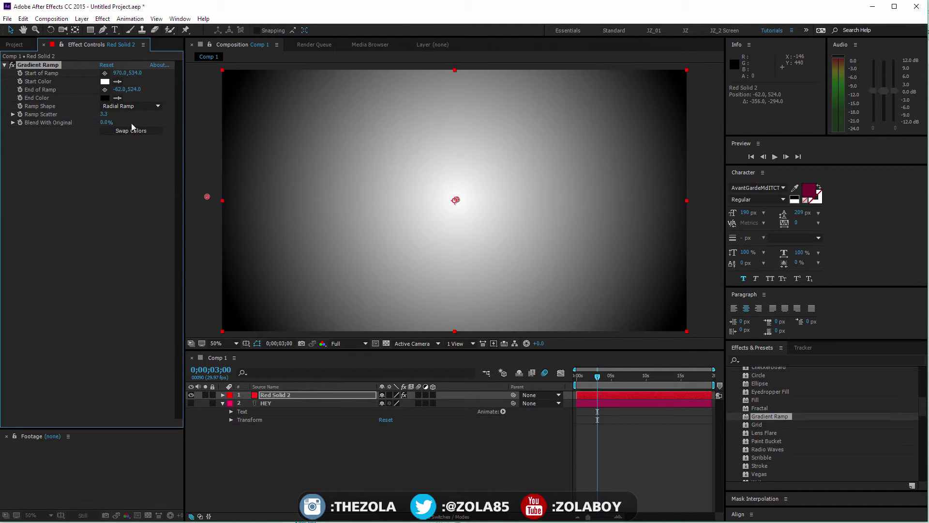
Move the ramp end point and try Ramp Scatter values between 0 and 41.4.
key(/)
key(h)
drag(410, 201, 498, 213)
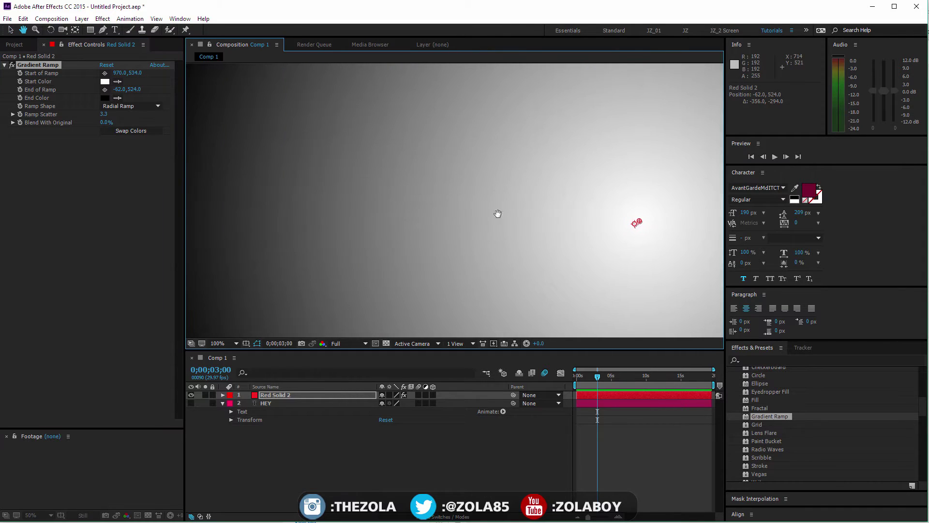
key(v)
drag(105, 114, 190, 128)
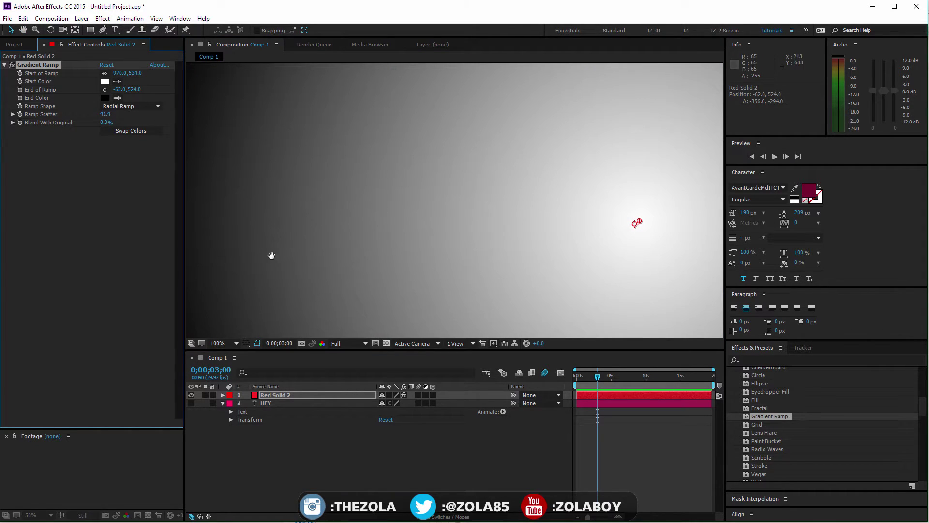
key(h)
drag(268, 279, 333, 274)
key(v)
drag(207, 212, 238, 235)
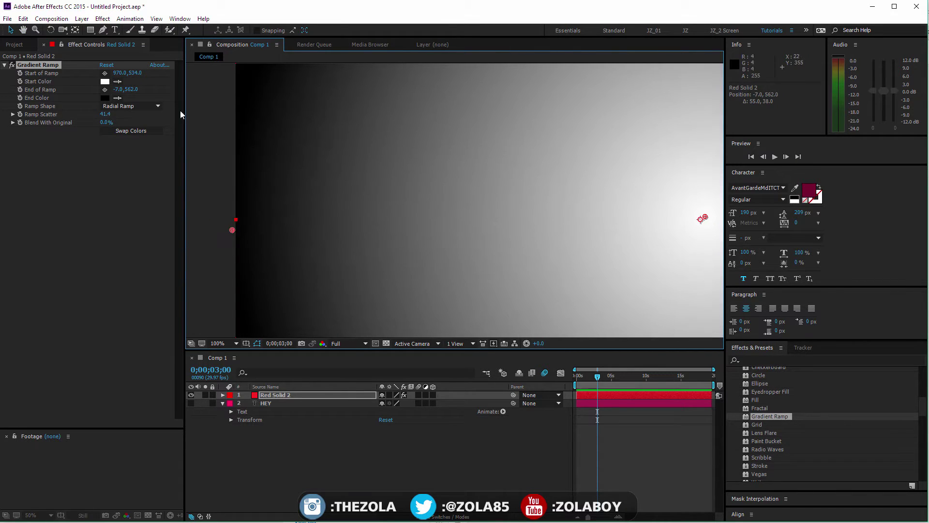
drag(104, 115, 44, 173)
drag(4, 223, 187, 247)
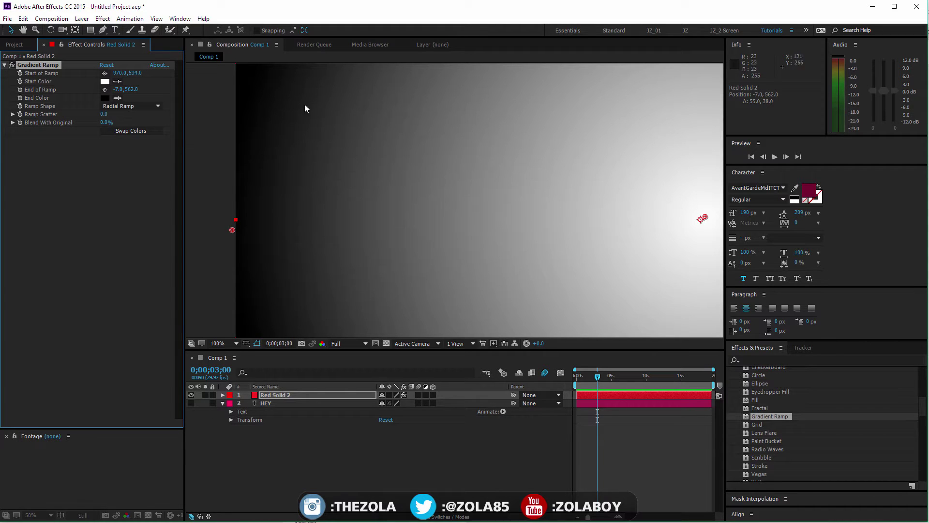
drag(105, 114, 159, 117)
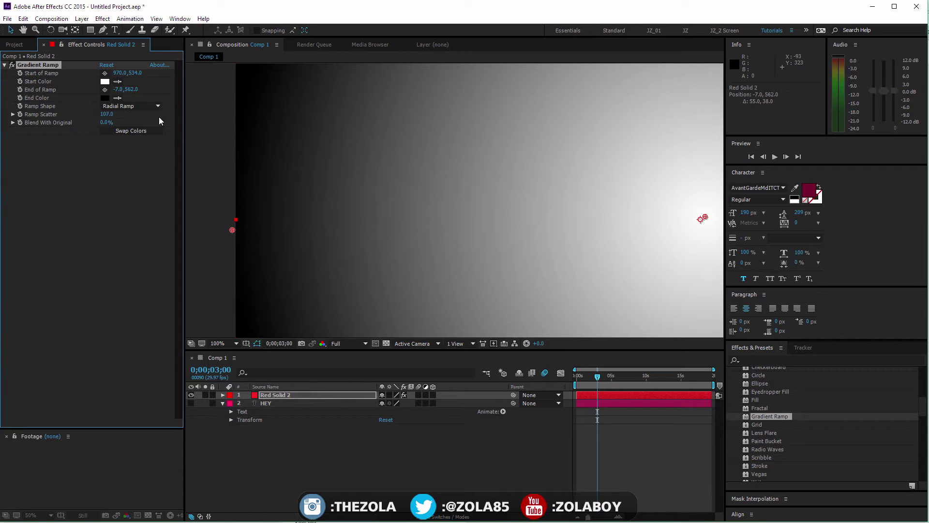
Give the Gradient Ramp a grey Start Color.
click(106, 99)
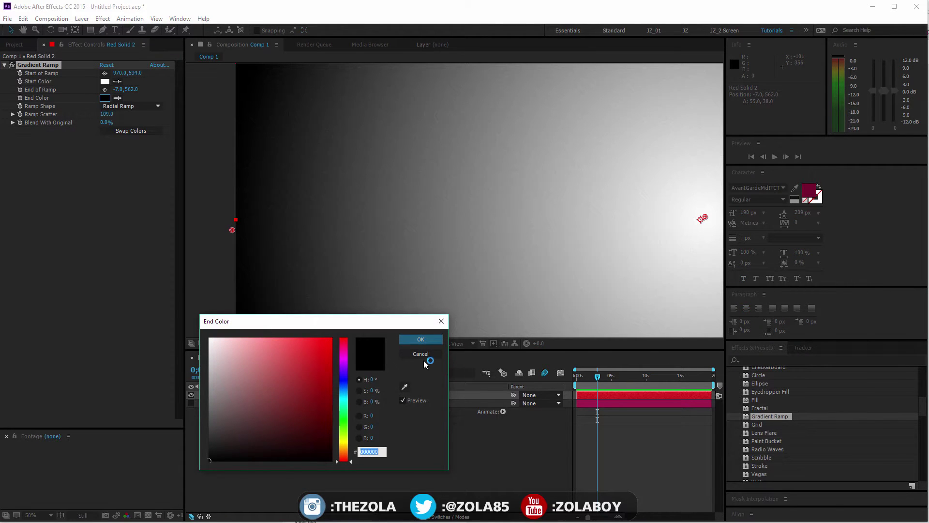
click(421, 353)
click(105, 81)
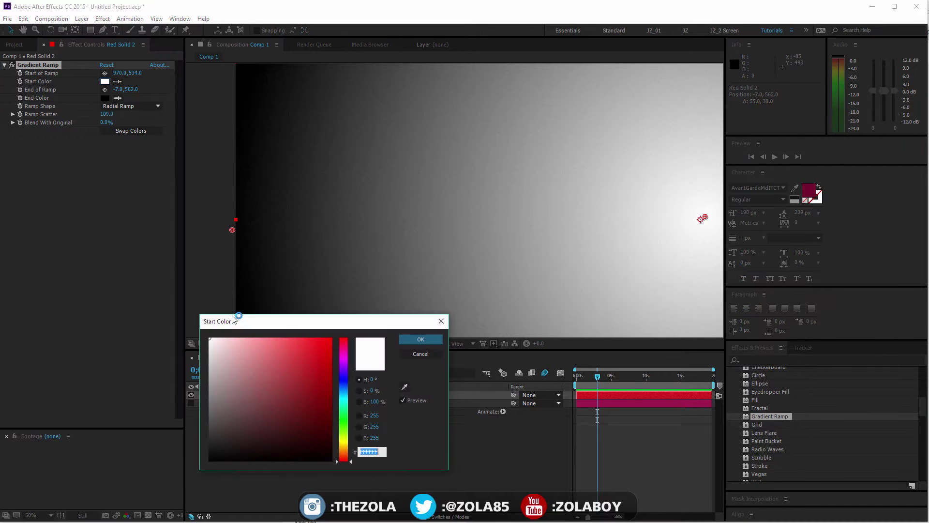
drag(293, 358, 200, 428)
click(420, 339)
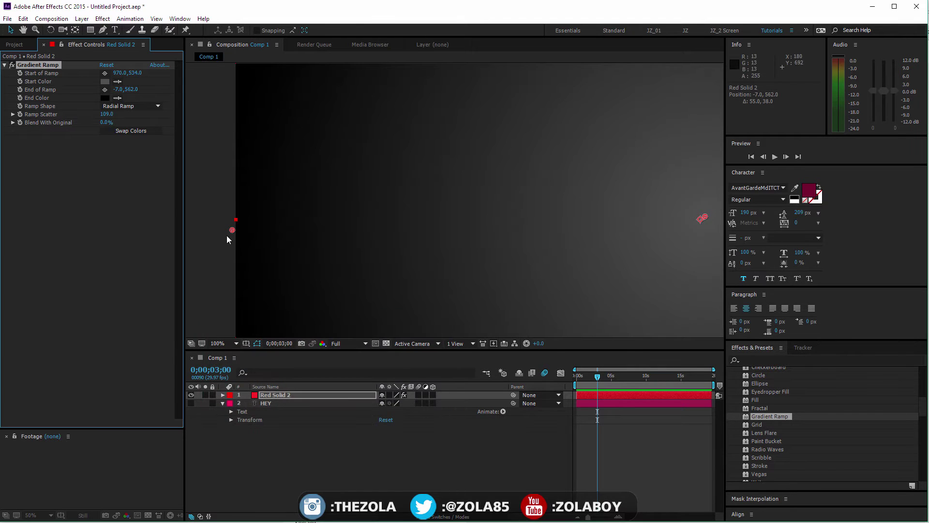
Set Ramp Scatter to 51.6 and End Color to 1A1A1A, then swap the colours.
drag(106, 114, 79, 114)
click(104, 98)
mouse_move(250, 373)
mouse_down()
mouse_move(220, 393)
mouse_move(203, 438)
mouse_move(182, 454)
mouse_move(173, 449)
mouse_up()
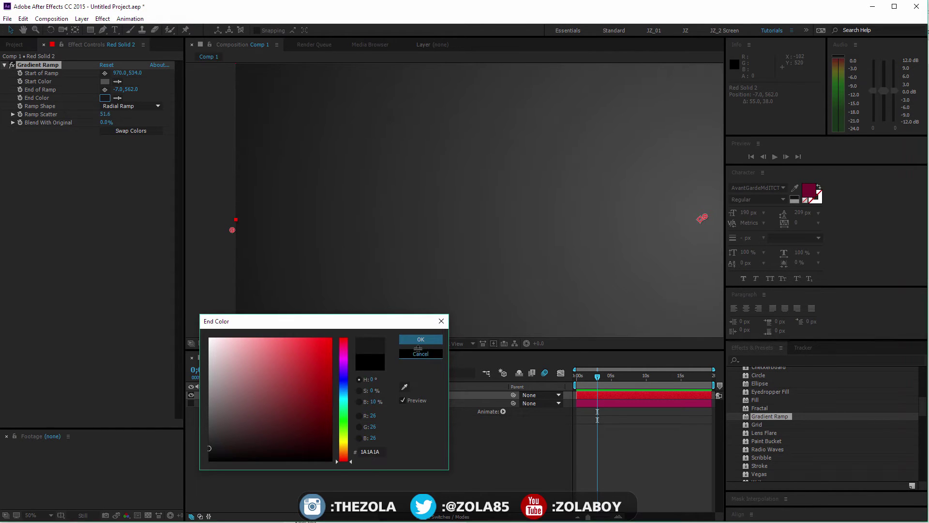
click(419, 342)
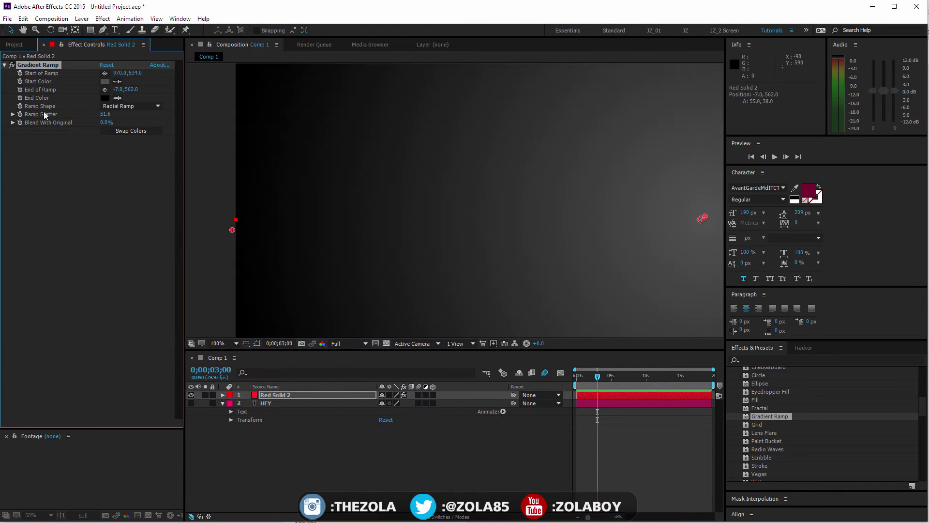
click(130, 130)
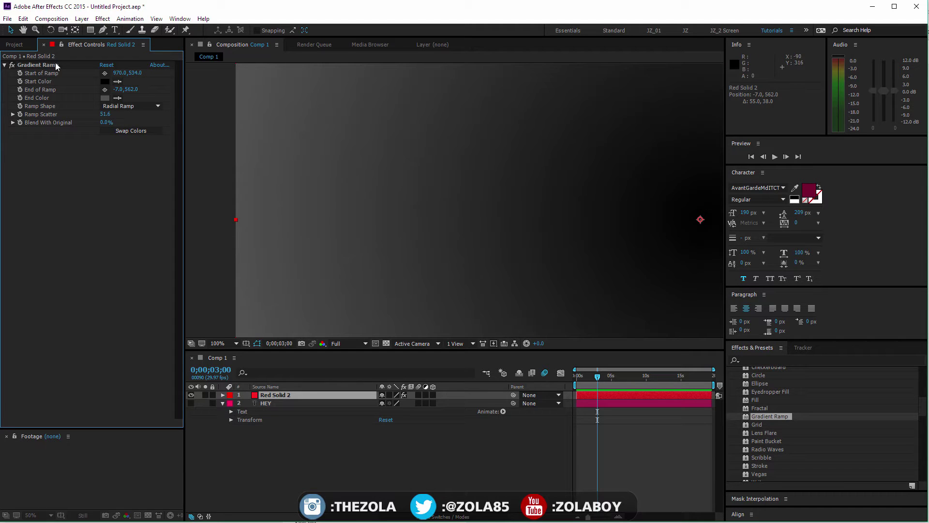
Replace Gradient Ramp with the Grid effect on Red Solid 2 and fit the comp in view.
drag(57, 66, 75, 76)
key(Delete)
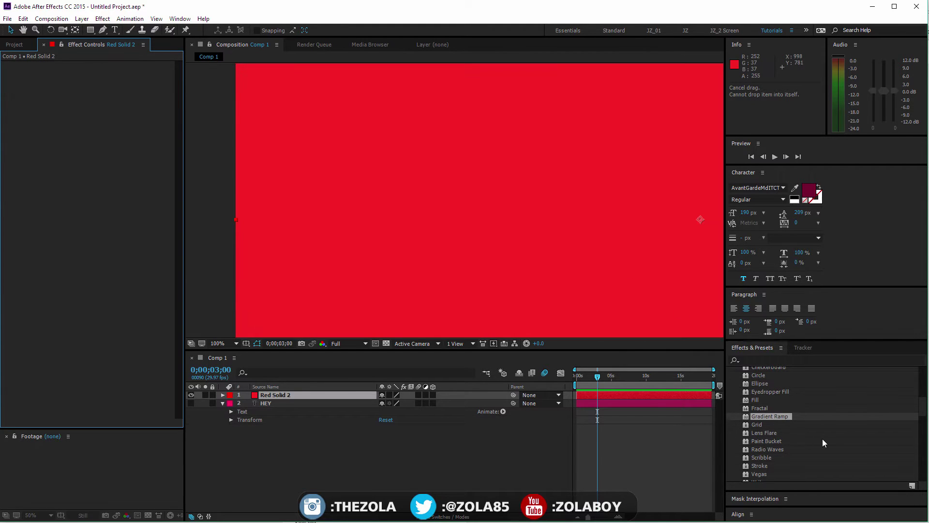
drag(757, 425, 356, 396)
key(comma)
key(h)
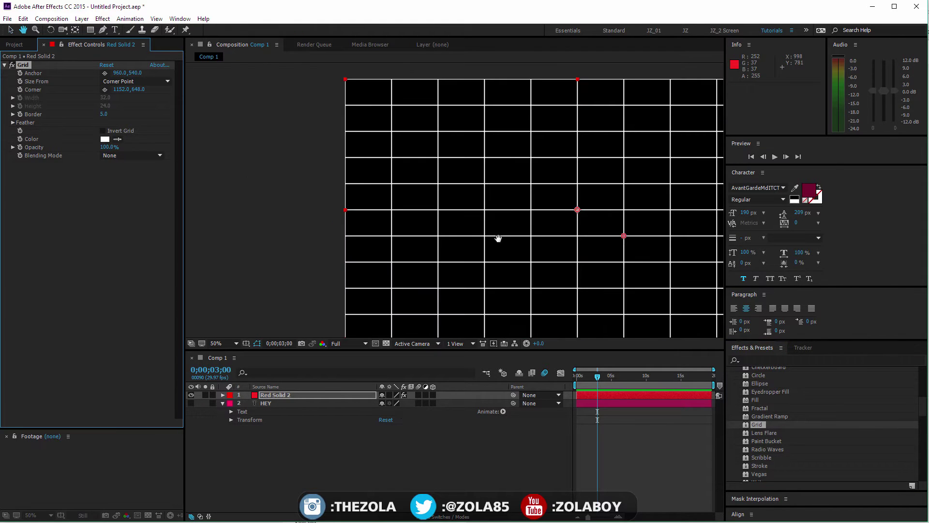
drag(498, 239, 411, 247)
key(v)
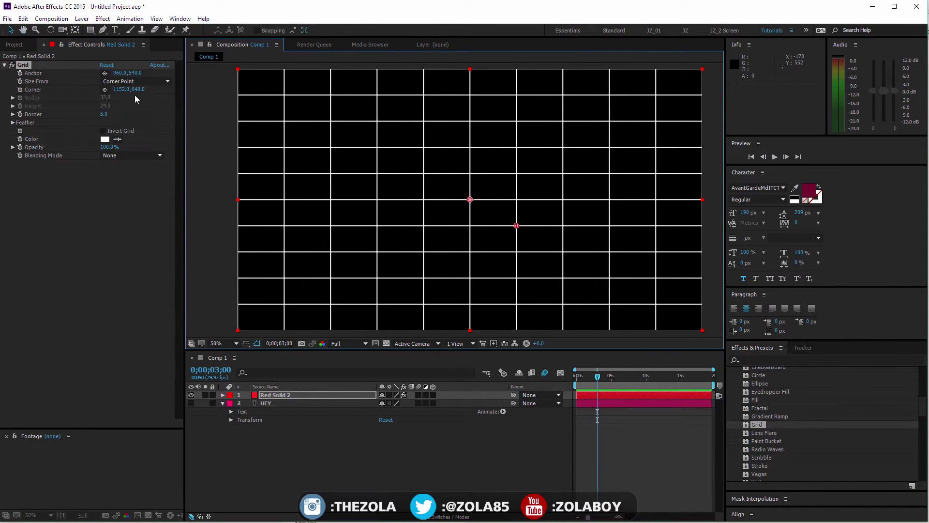
Shift the Grid anchor and size it by Width & Height Sliders with width 59.5.
drag(121, 72, 111, 90)
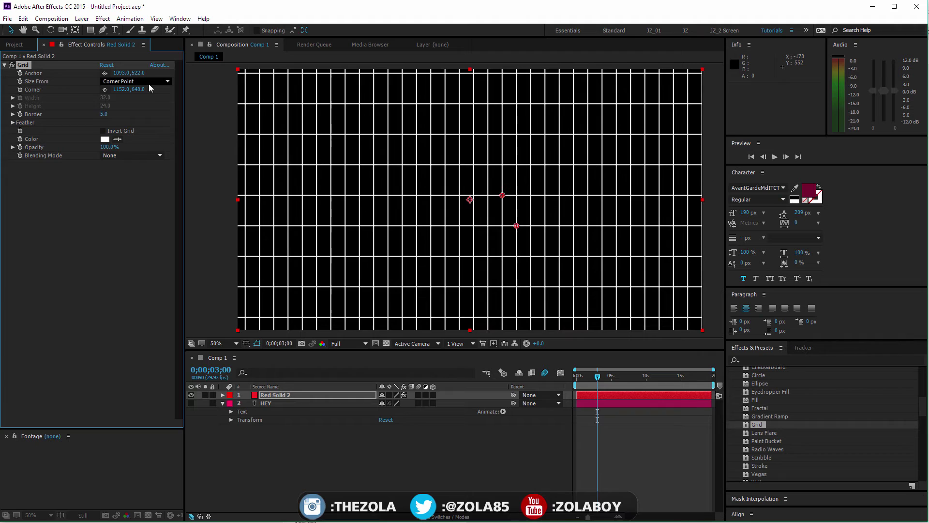
click(136, 81)
click(155, 114)
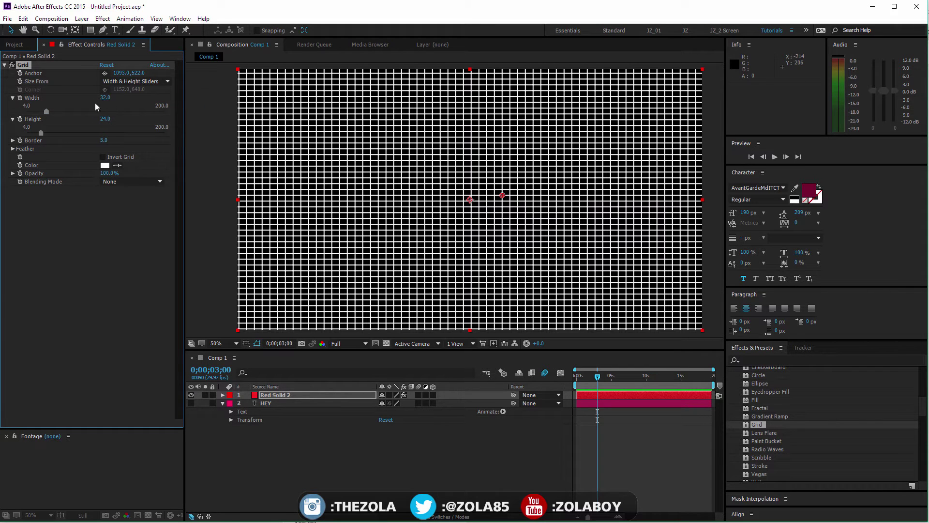
drag(47, 112, 80, 133)
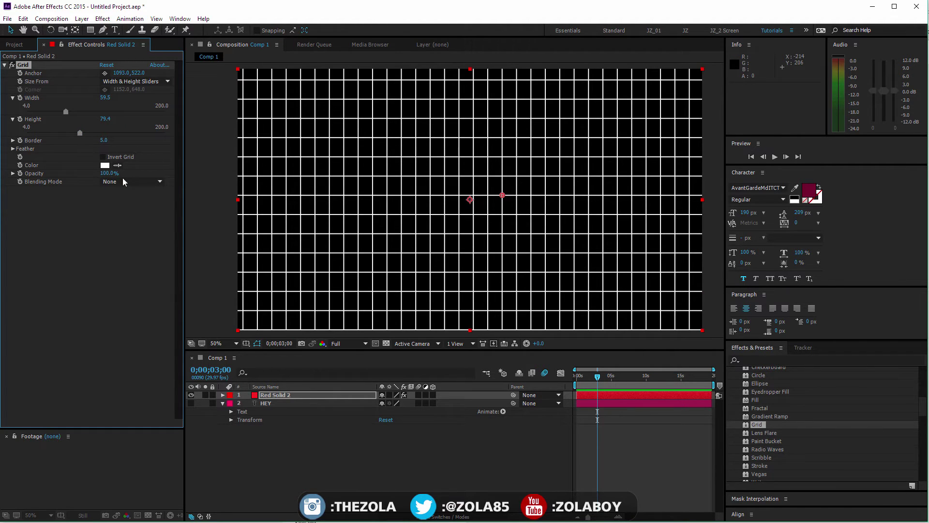
Set the grid height to 82.8 and colour it blue #104AAA, with lines left uninverted.
click(103, 157)
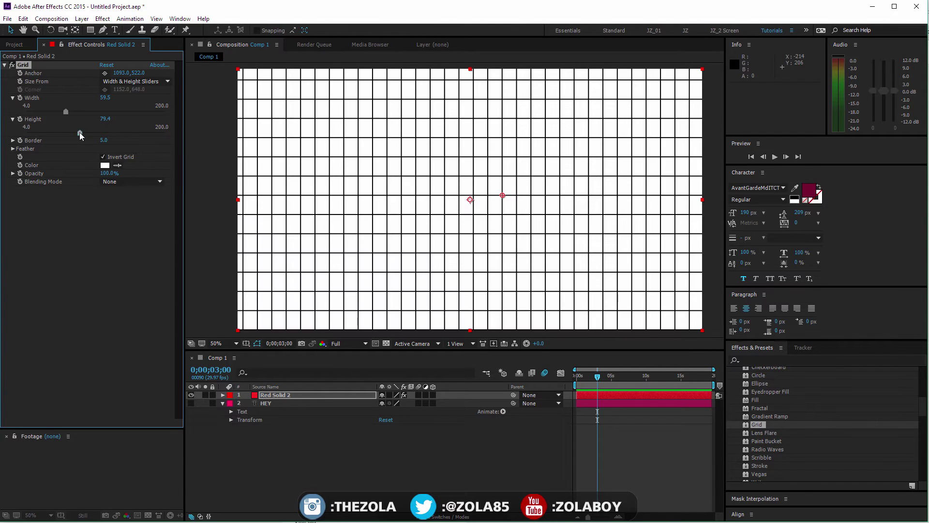
drag(80, 133, 83, 133)
click(105, 165)
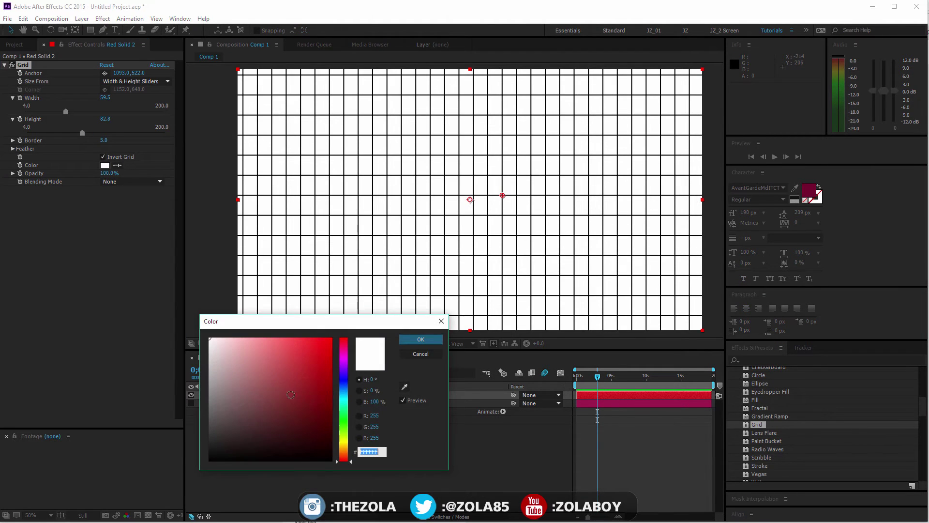
drag(291, 395, 344, 387)
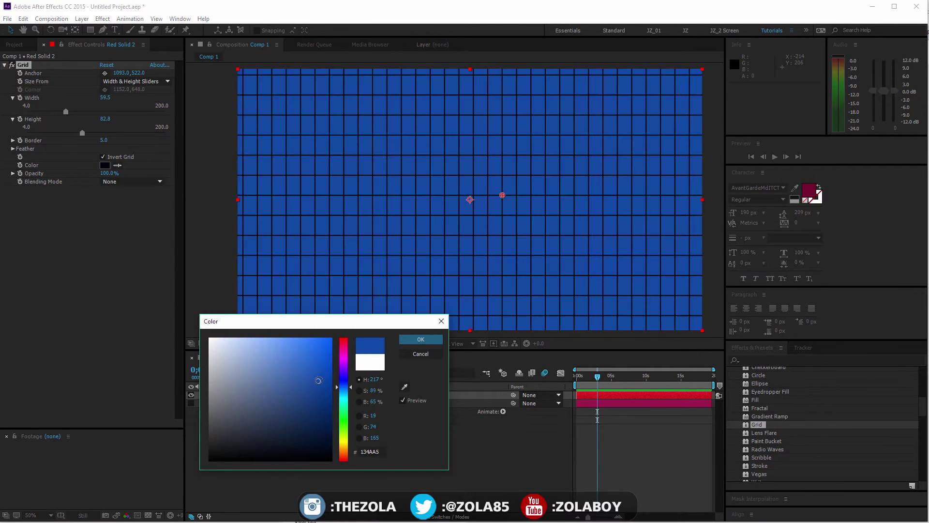
click(419, 340)
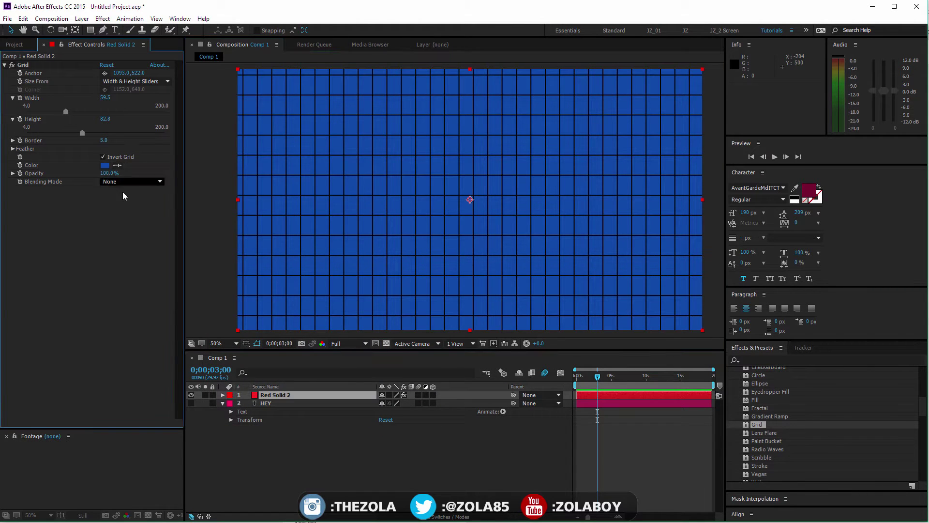
click(103, 157)
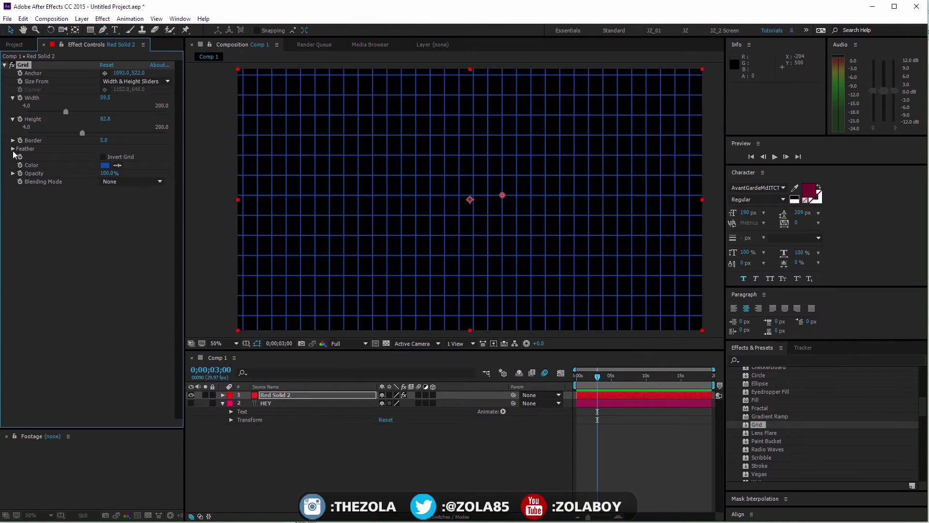
Feather the grid lines to 6.0 by 3.1 and set the grid width to 84.9.
click(14, 150)
key(slash)
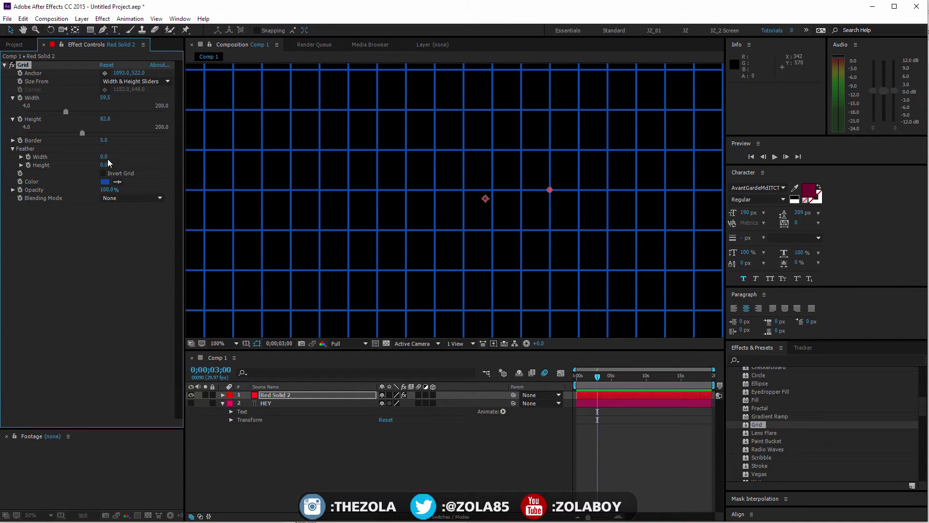
drag(108, 156, 130, 155)
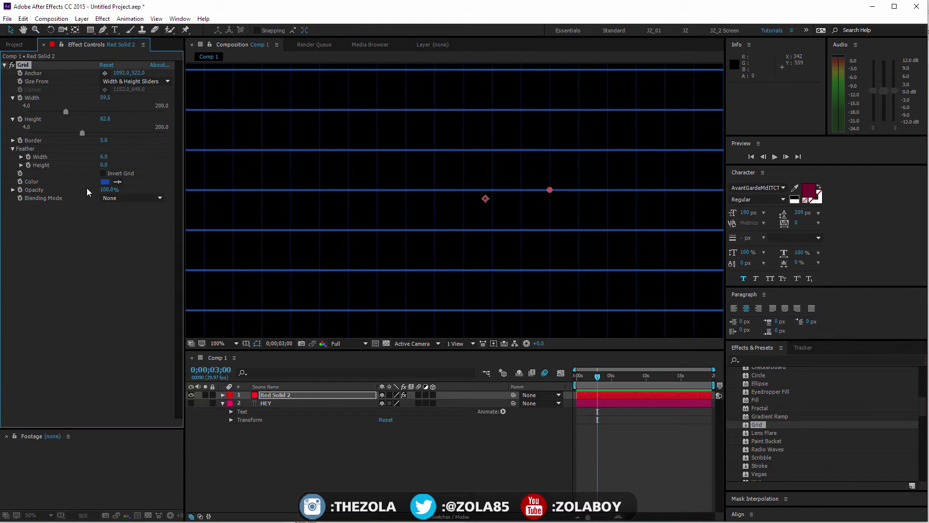
drag(105, 165, 69, 166)
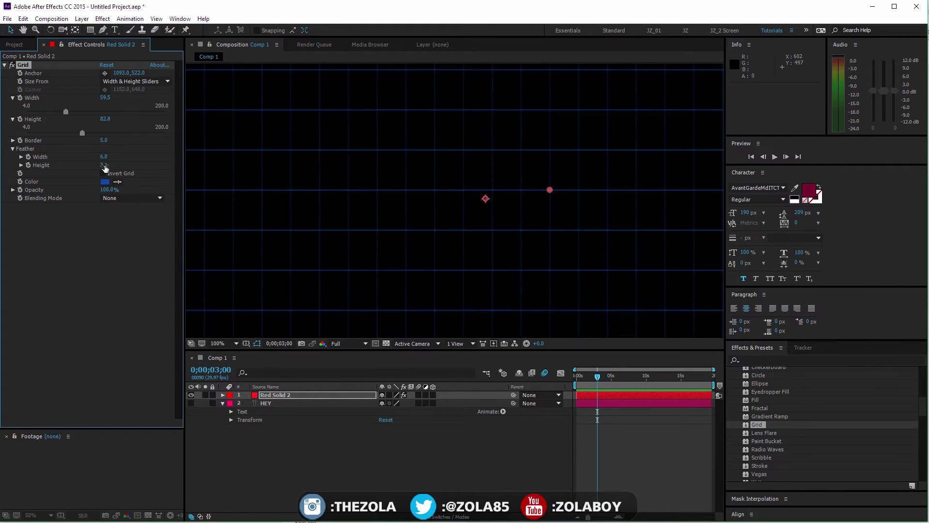
drag(68, 111, 83, 109)
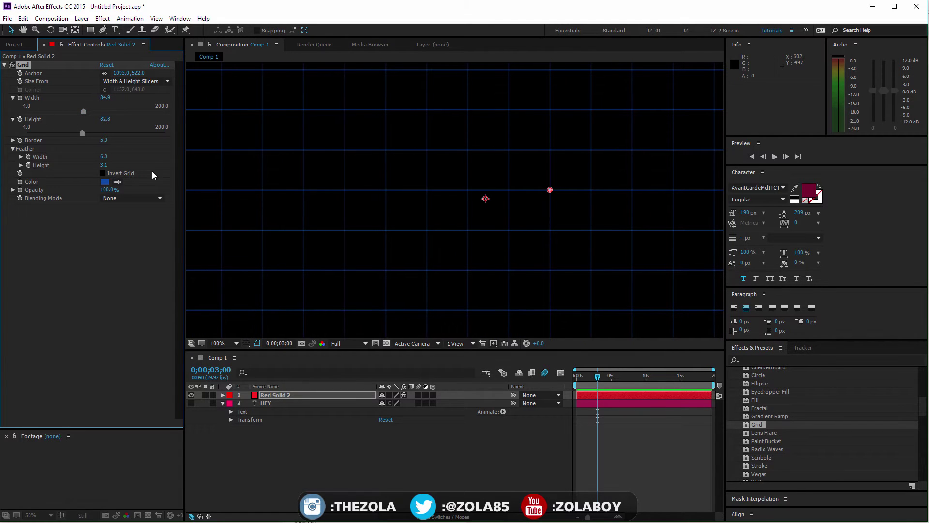
key(comma)
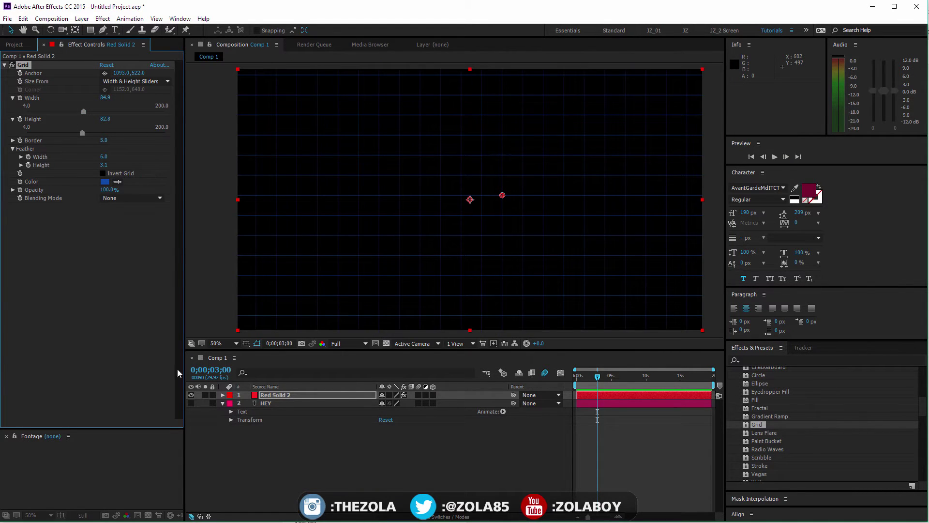
Keep the grid blending mode at None and draw a rectangular mask on Red Solid 2.
click(130, 198)
click(56, 259)
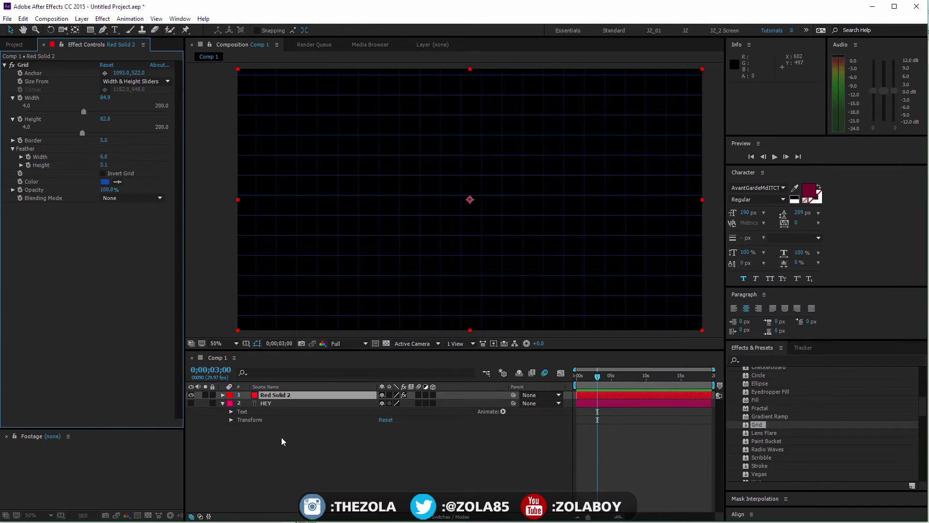
click(330, 424)
click(318, 394)
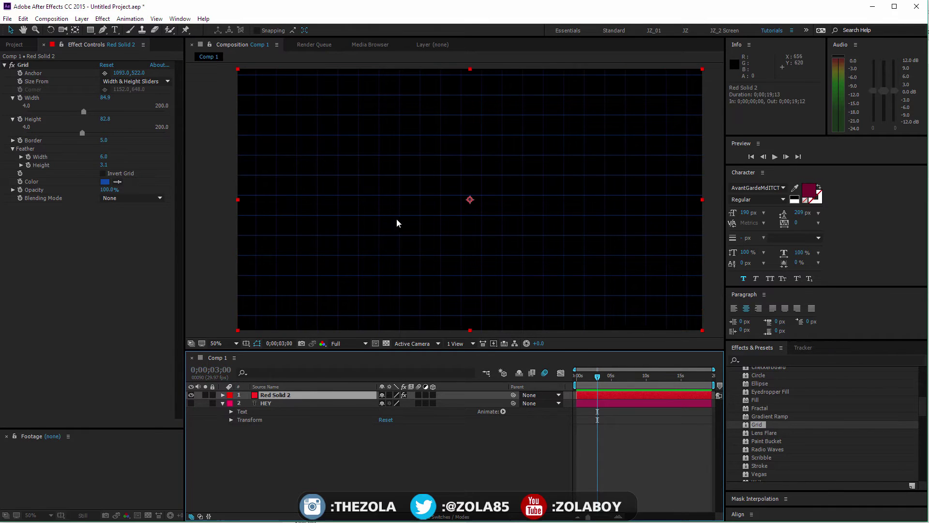
click(90, 29)
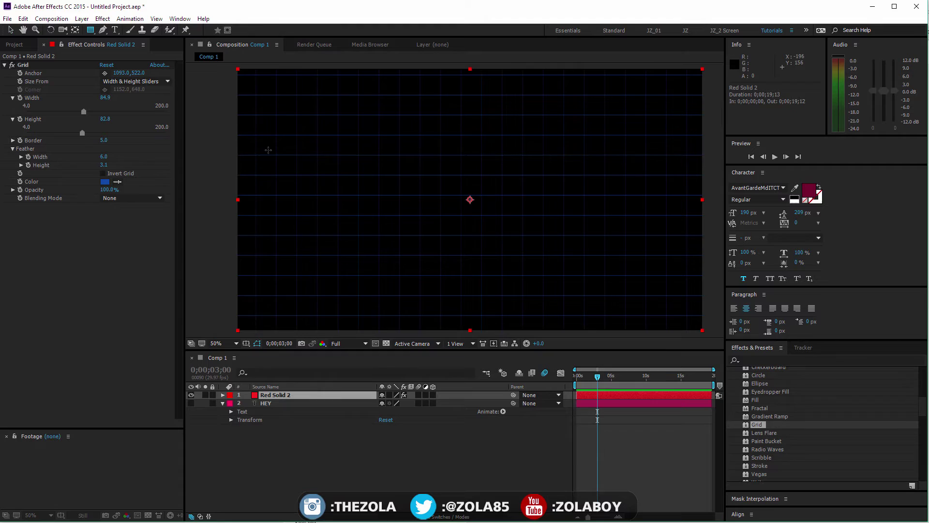
drag(298, 120, 566, 261)
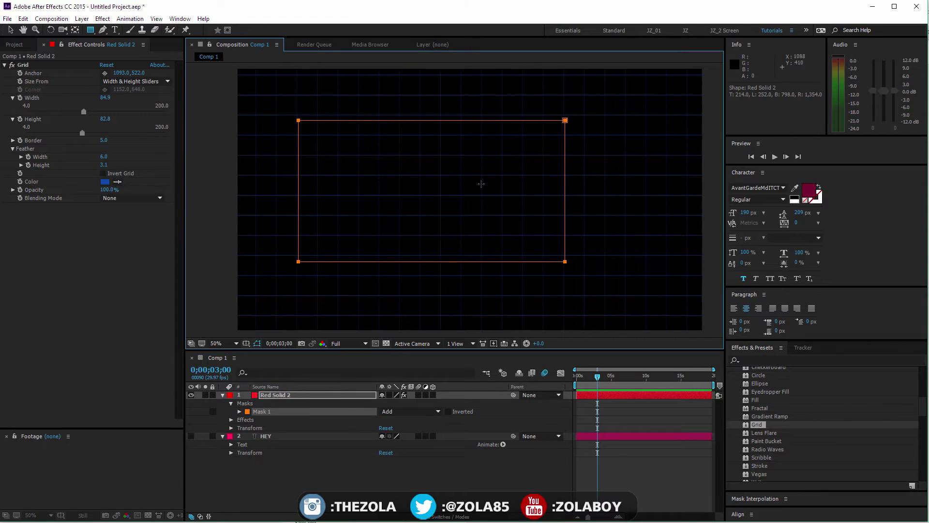
key(v)
drag(647, 272, 606, 285)
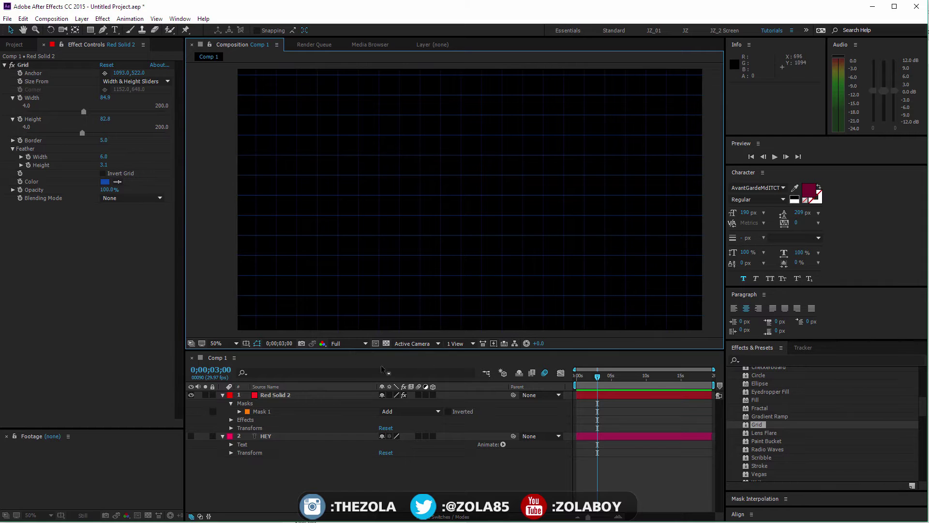
Delete Mask 1 from Red Solid 2 and zoom the viewer out to 25%.
click(313, 412)
key(Delete)
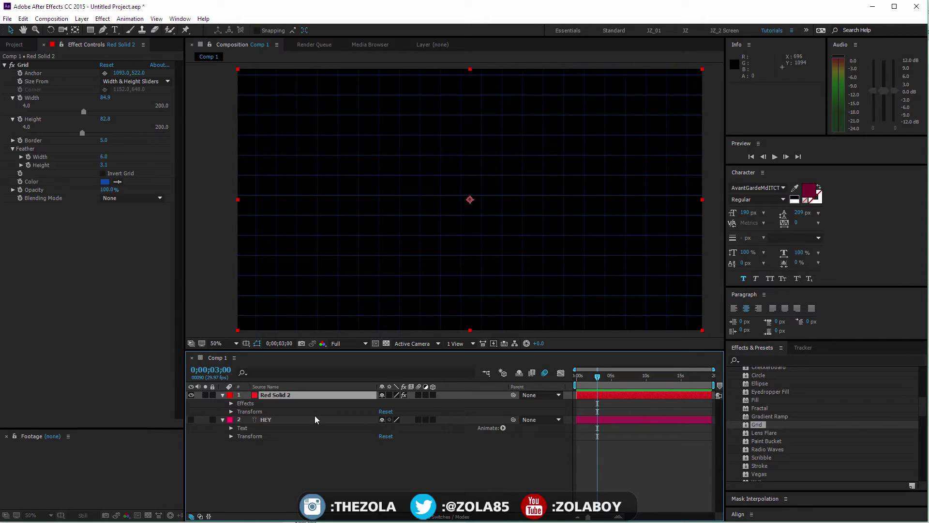
key(comma)
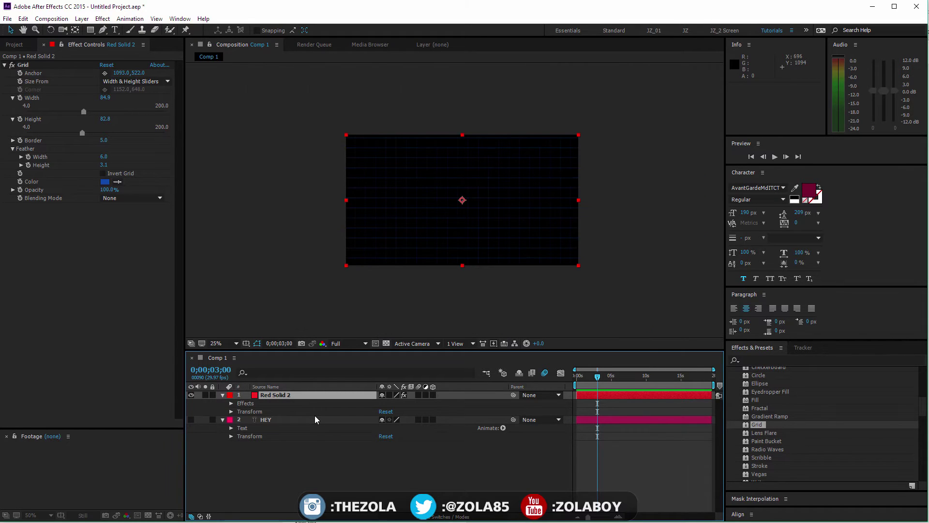
Pre-compose Red Solid 2 with all attributes, cut and paste it, then undo the pre-compose.
key(ctrl+shift+c)
click(419, 362)
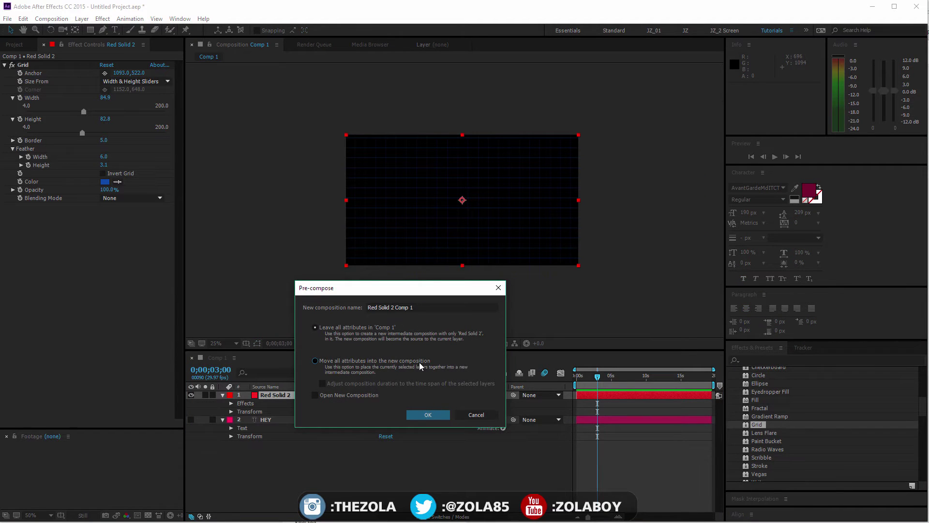
click(435, 416)
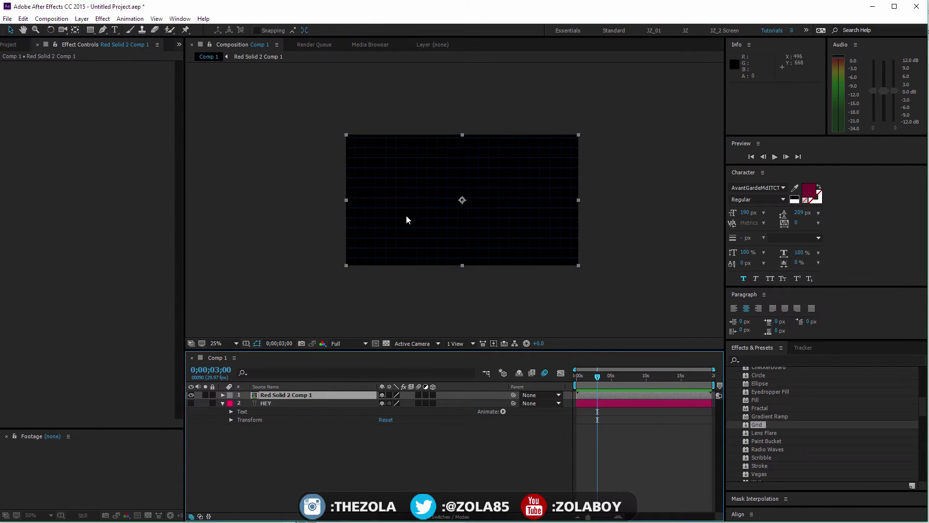
key(q)
drag(376, 175, 479, 245)
key(ctrl+x)
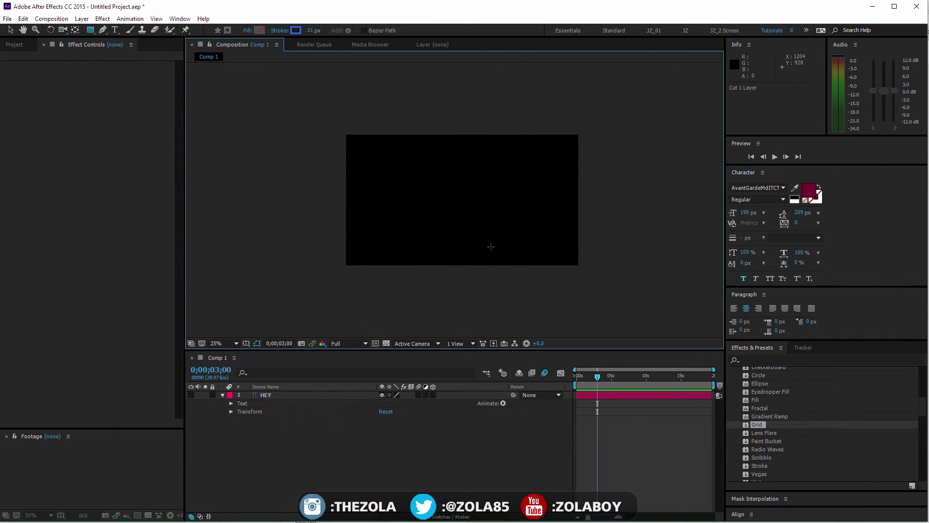
key(ctrl+v)
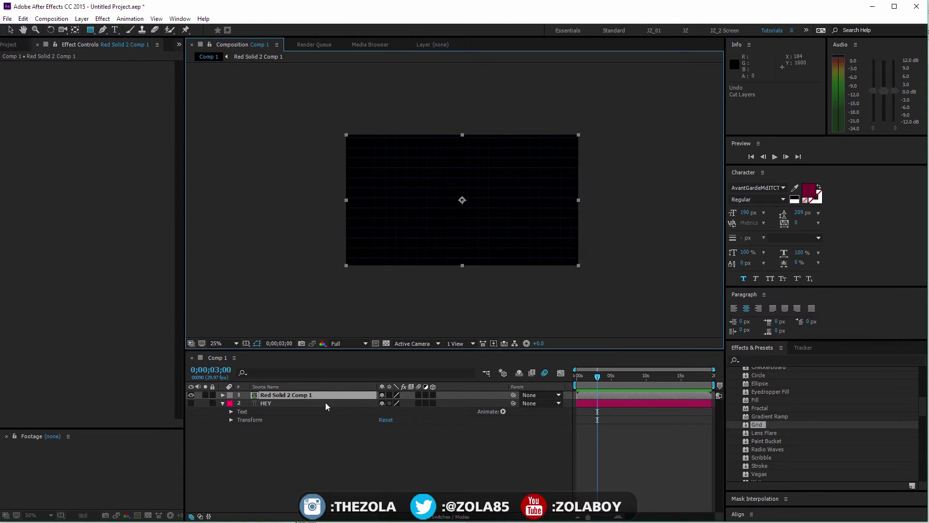
click(326, 404)
key(ctrl+z)
key(ctrl+z)
key(ctrl+z)
key(ctrl+z)
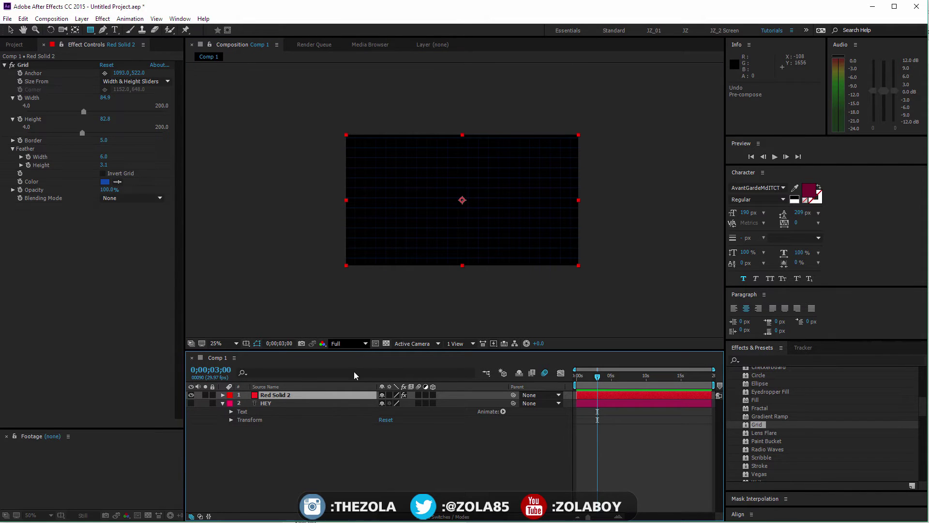
Delete the Grid effect from Red Solid 2 in Effect Controls, viewing at 50%.
key(v)
click(400, 486)
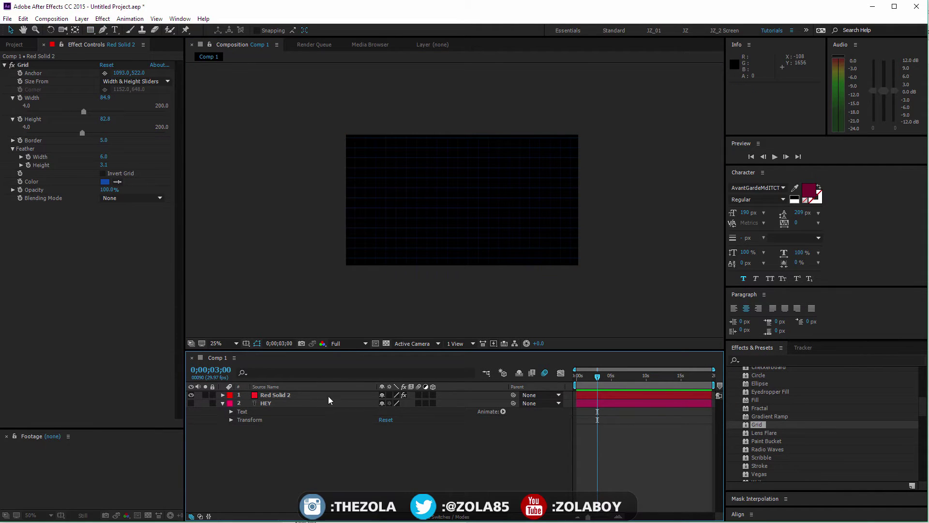
click(313, 394)
key(period)
key(period)
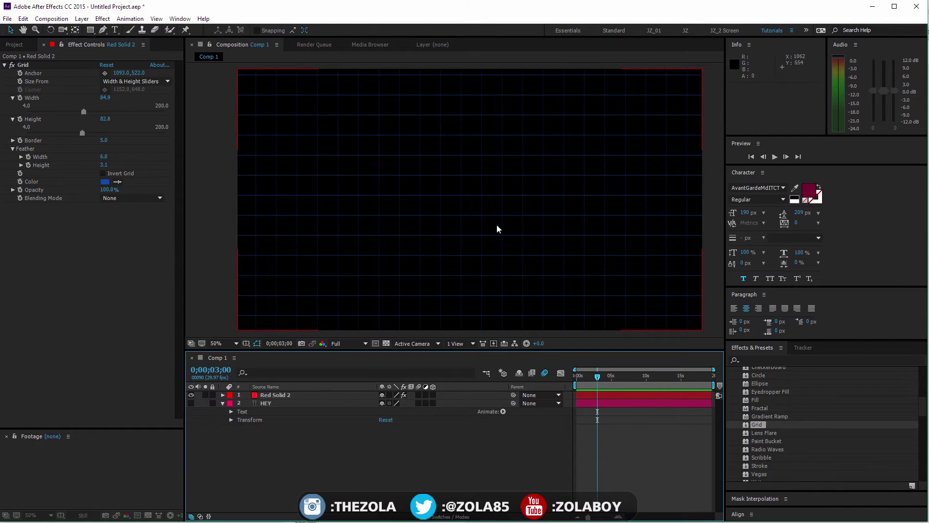
click(149, 274)
click(41, 81)
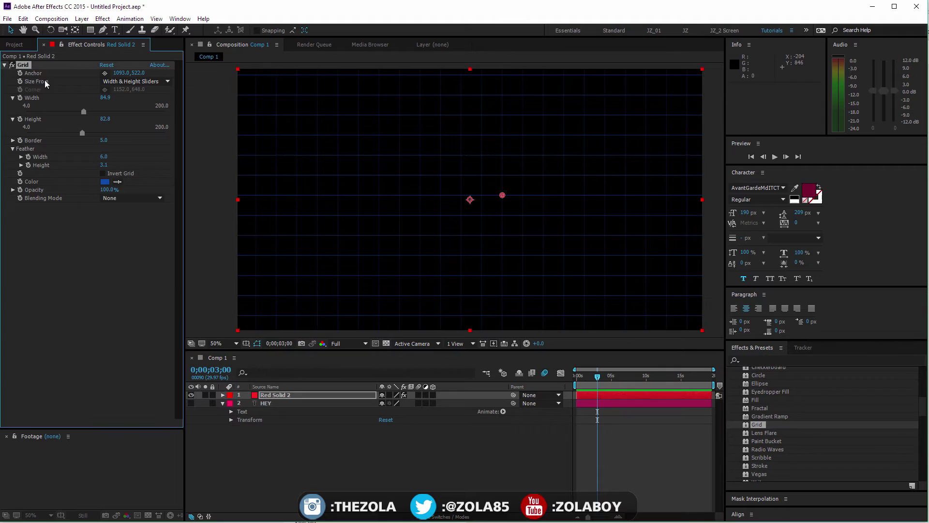
key(Delete)
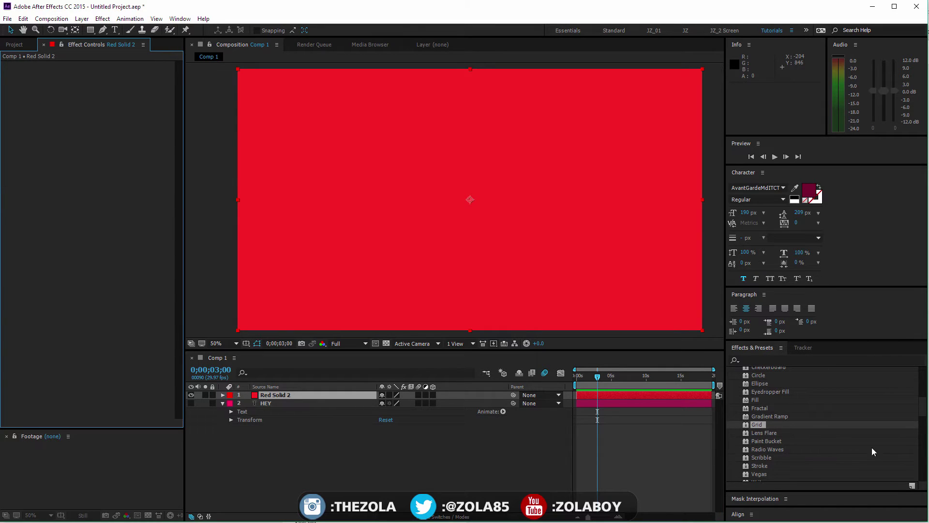
Apply Lens Flare to the red solid and move its centre to 960, 134.
click(767, 433)
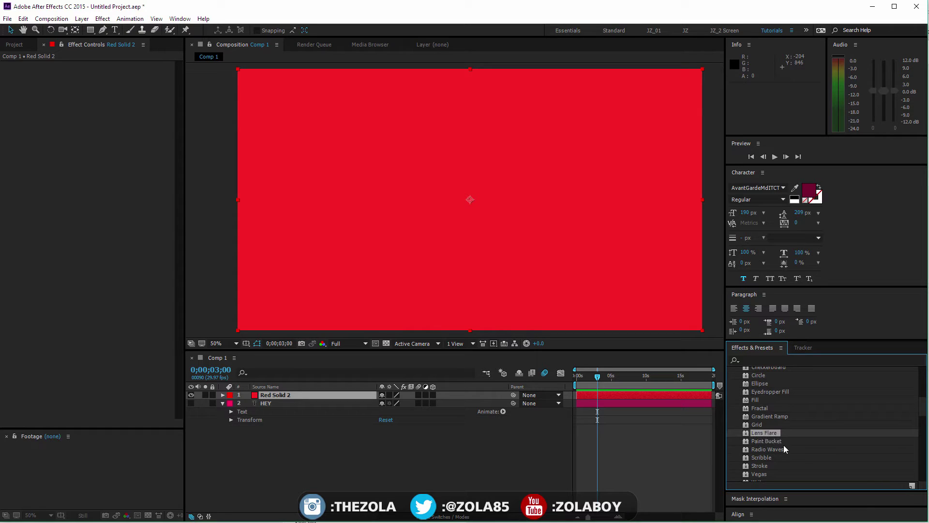
drag(768, 439, 550, 254)
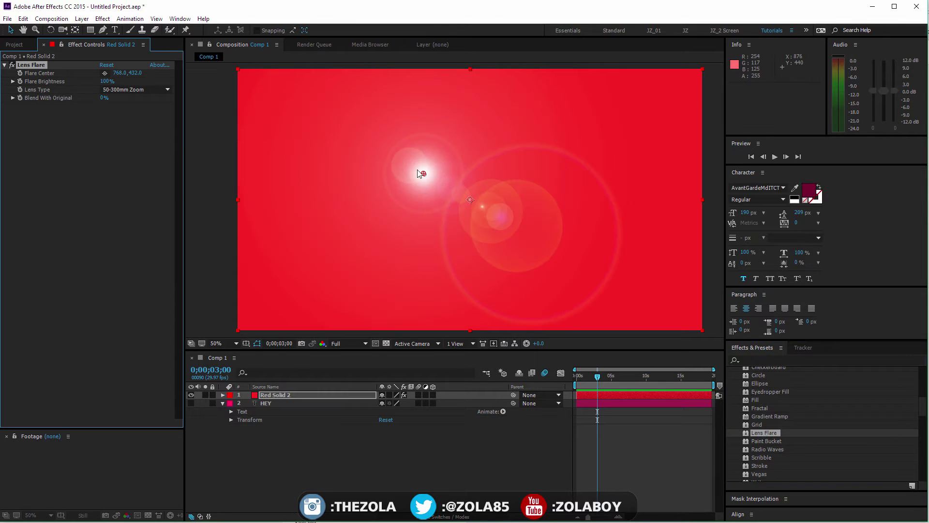
drag(424, 176, 469, 101)
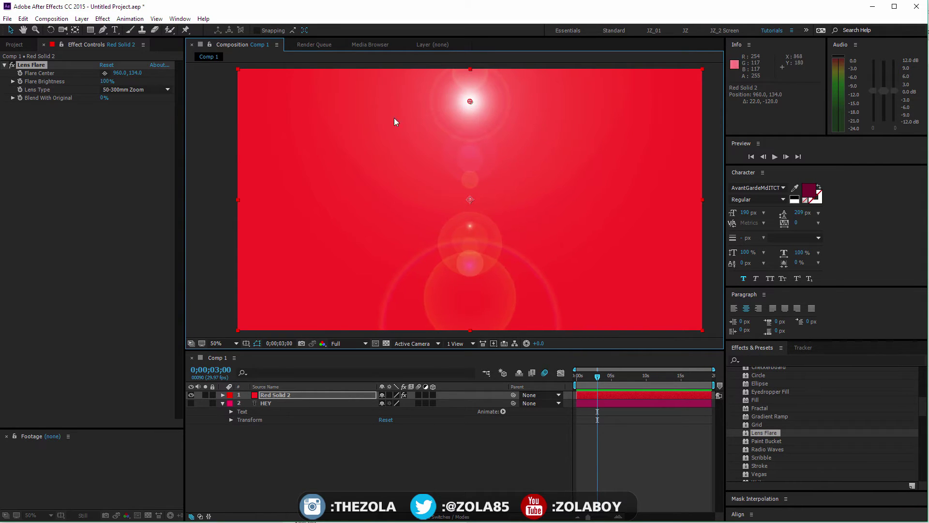
Set the Lens Type to 105mm Prime and raise Flare Brightness to 119%.
click(120, 90)
click(127, 111)
click(133, 90)
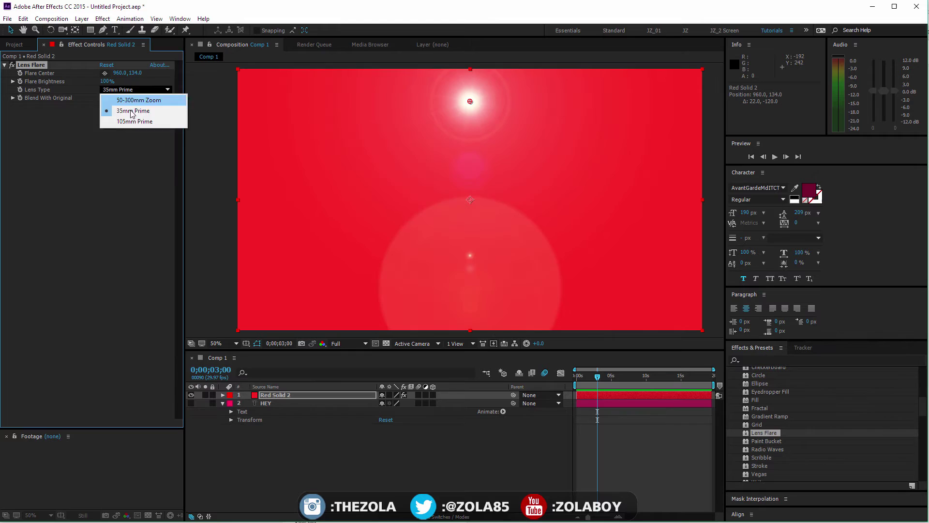
click(144, 121)
mouse_move(105, 82)
mouse_down()
mouse_move(130, 92)
mouse_move(115, 97)
mouse_up()
Change the red solid's colour to black in Solid Settings.
key(ctrl+shift+y)
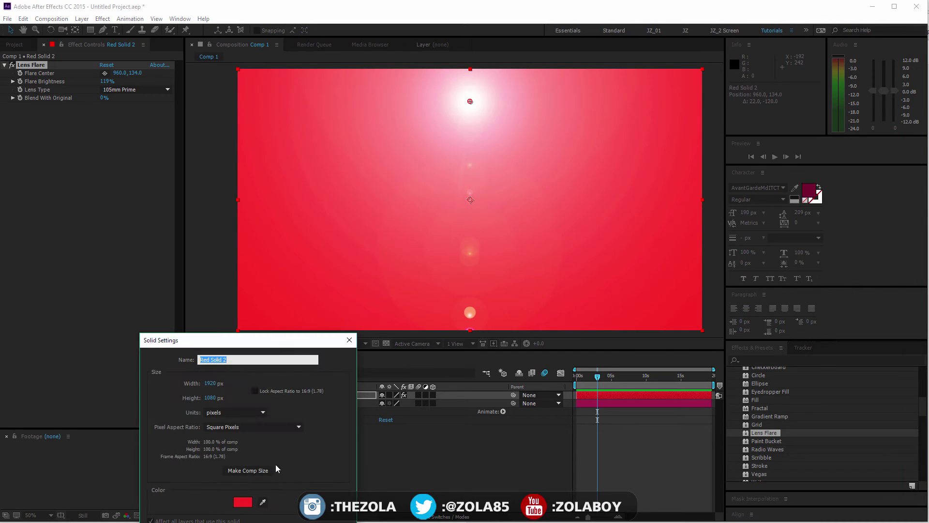
click(243, 502)
drag(238, 442, 233, 462)
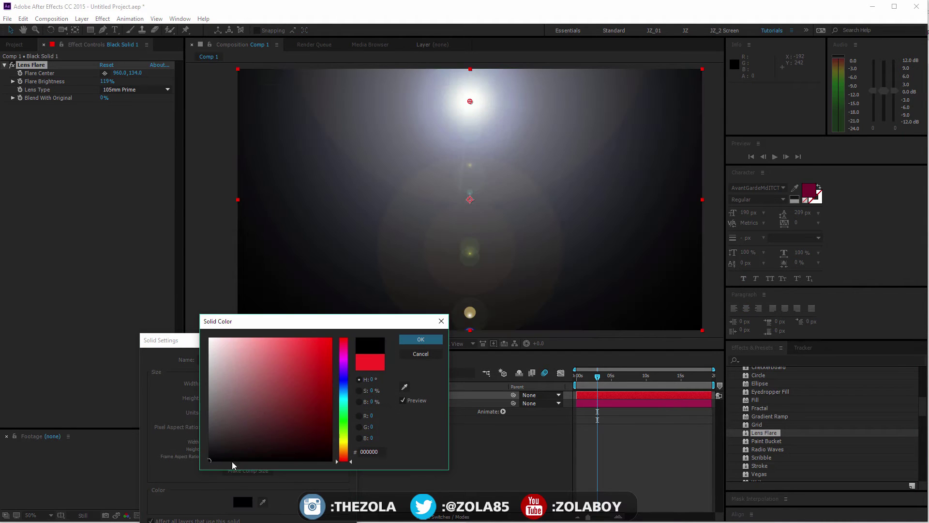
click(421, 340)
key(Return)
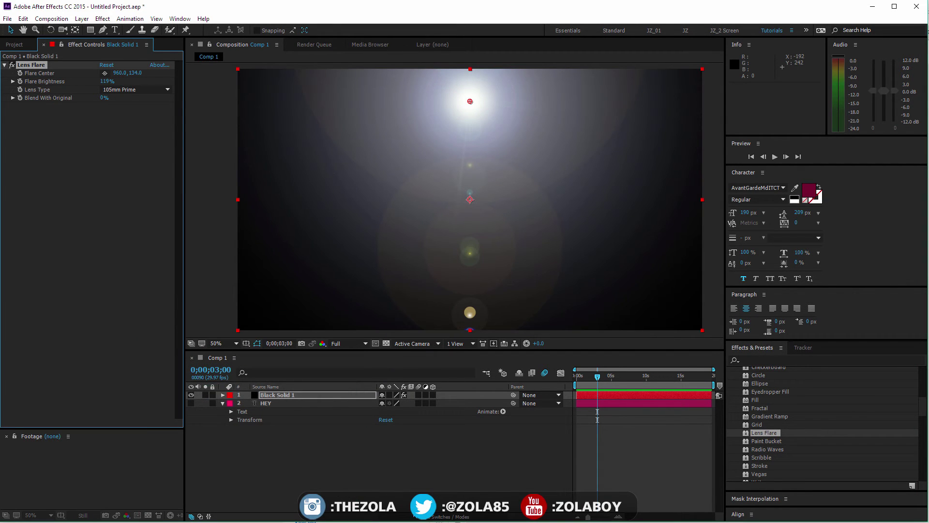
Set Black Solid 1's blending mode to Screen.
click(441, 517)
click(390, 395)
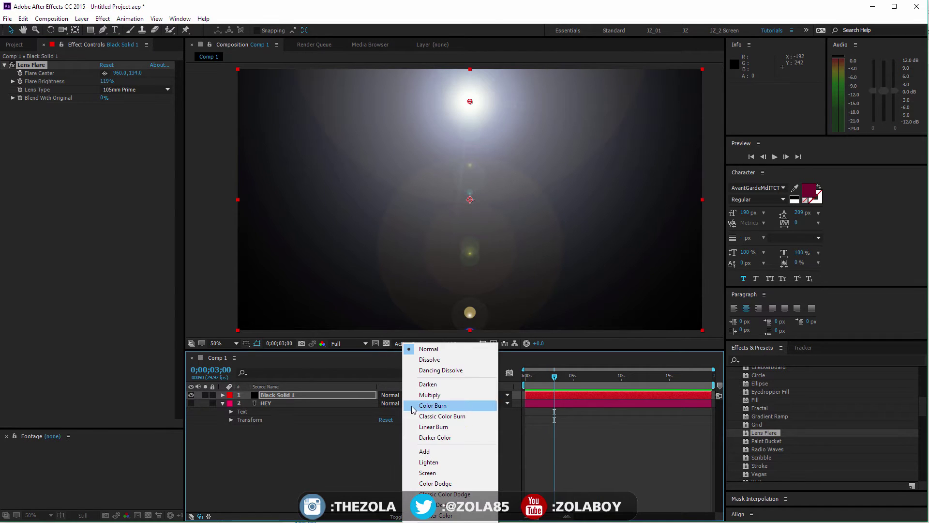
click(435, 474)
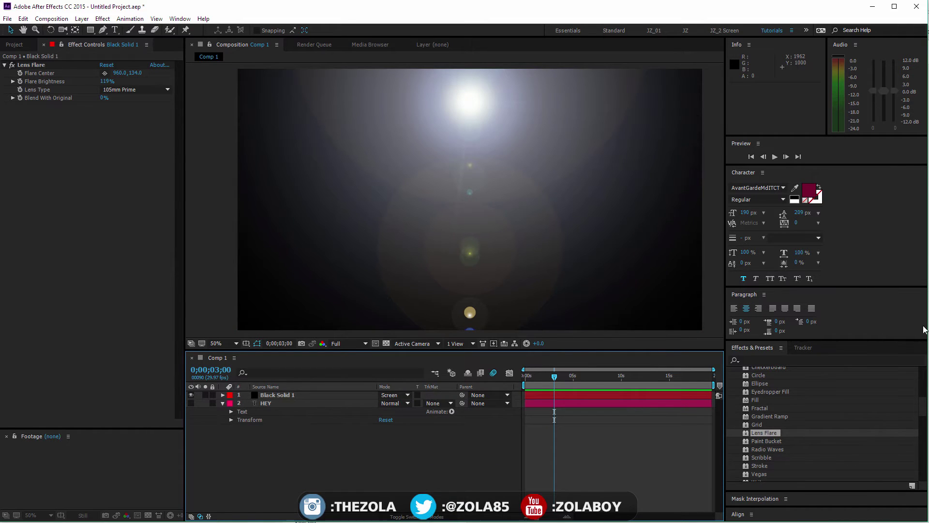
key(alt+Tab)
key(alt+Tab)
key(alt+Tab)
key(alt+Tab)
key(alt+Tab)
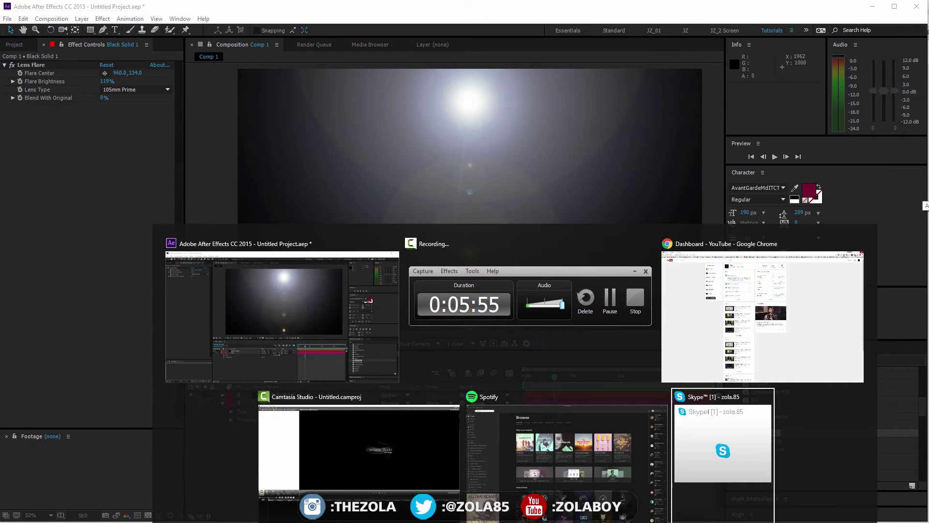
key(alt+Tab)
key(alt+Tab)
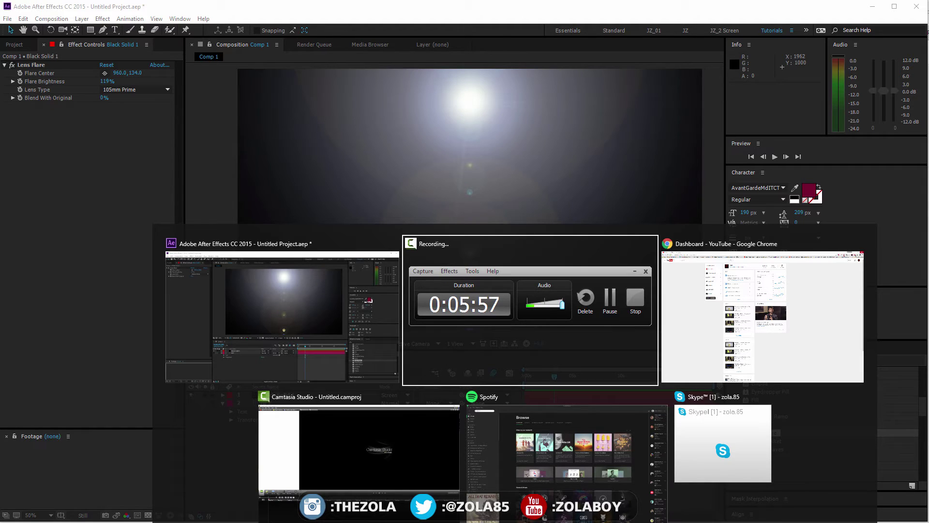
key(alt+Tab)
key(alt+Tab)
key(alt+Tab)
key(alt+Tab)
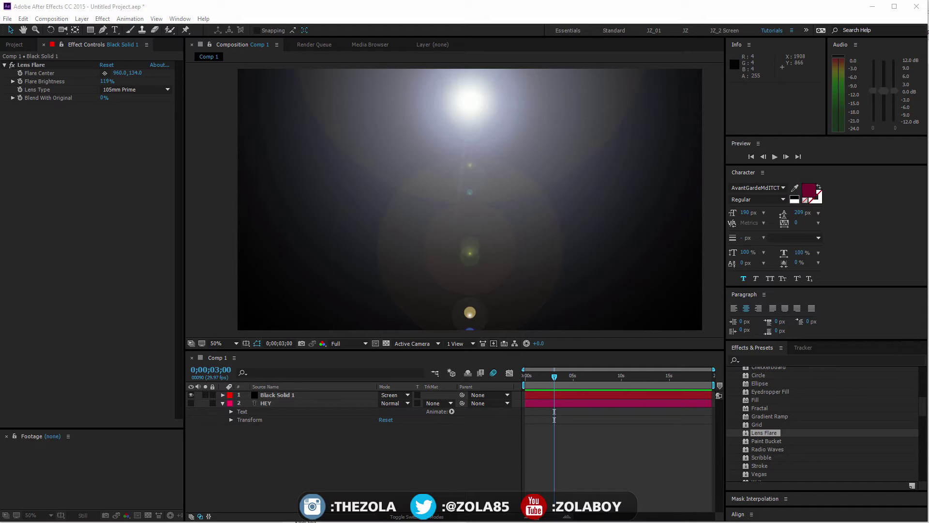
drag(763, 433, 62, 92)
click(22, 47)
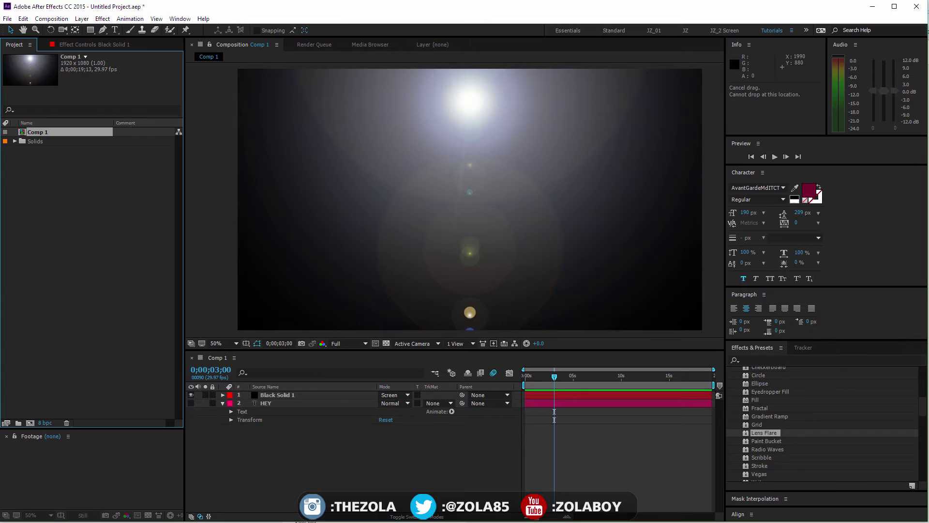
drag(920, 320, 145, 317)
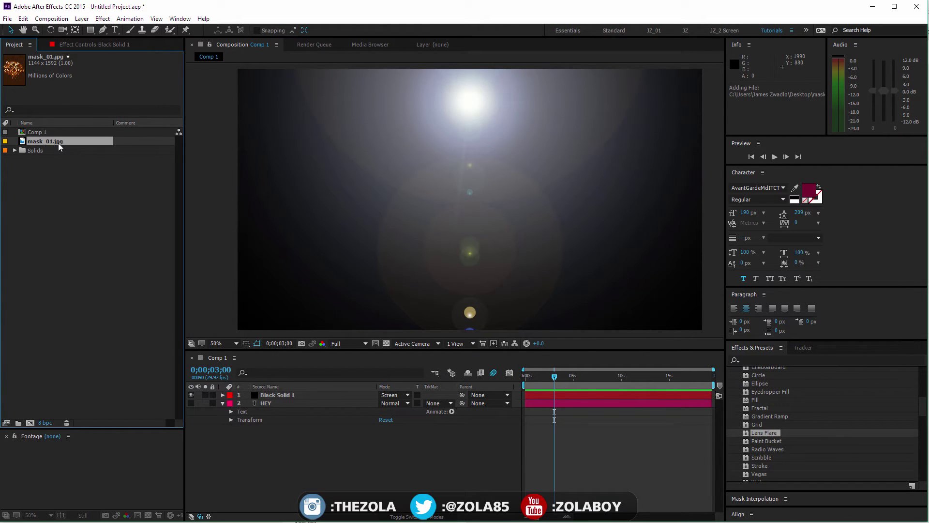
drag(58, 143, 344, 457)
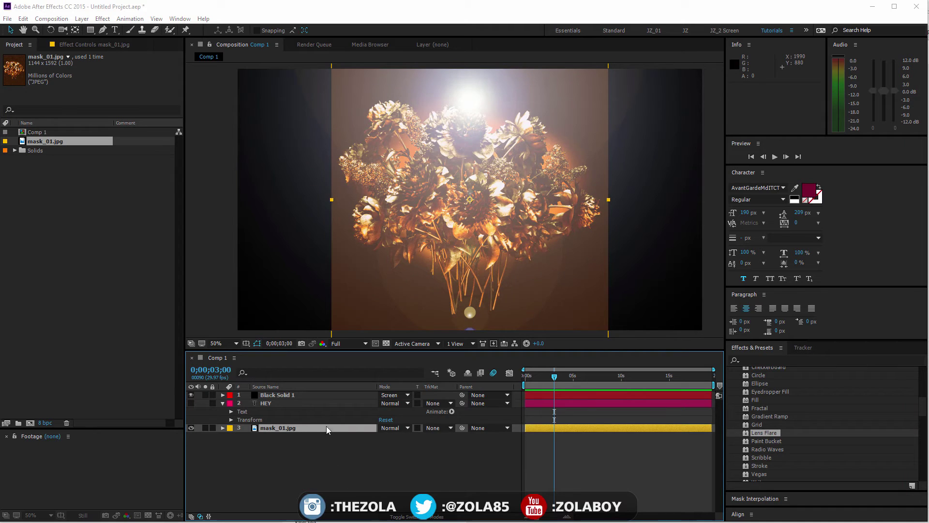
click(358, 452)
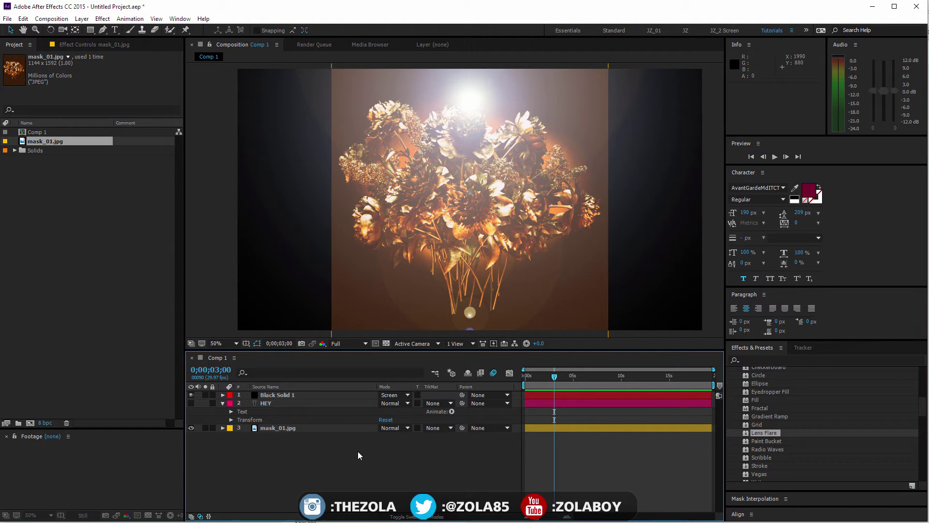
click(289, 394)
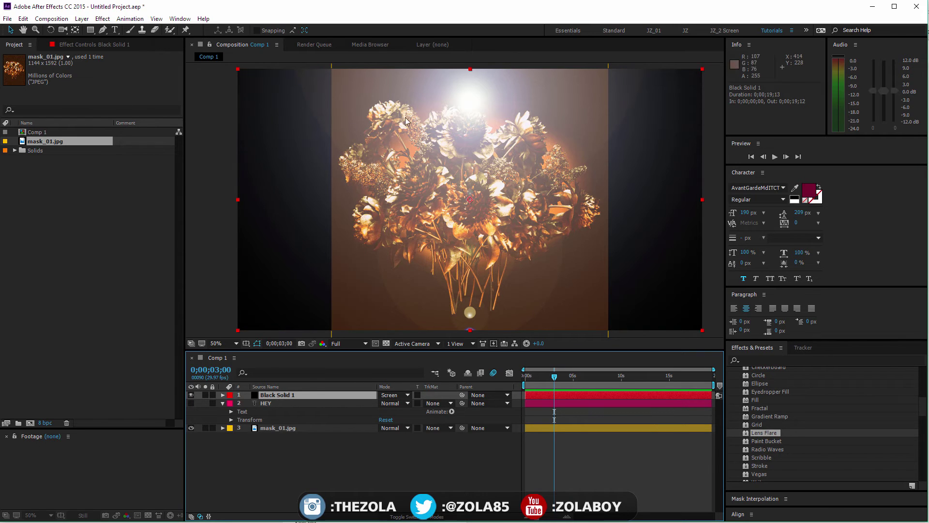
key(ctrl+shift+y)
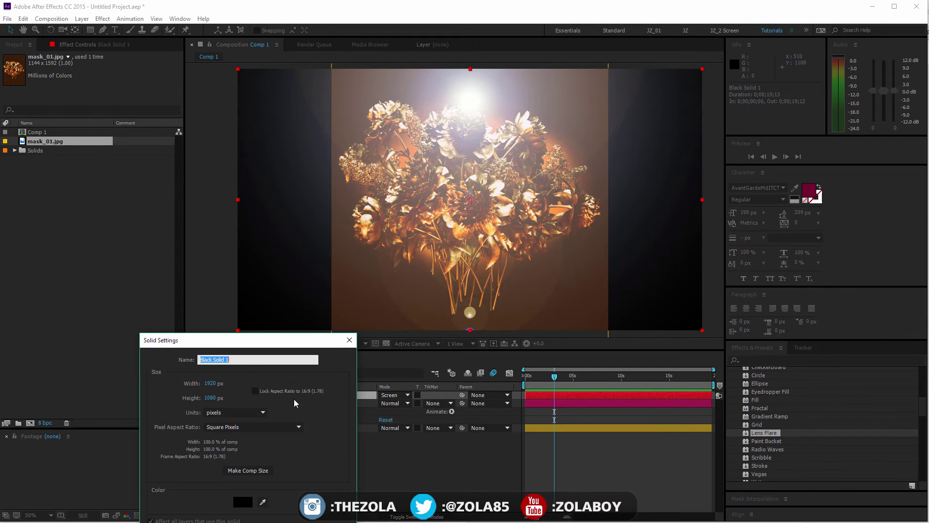
click(243, 502)
click(289, 386)
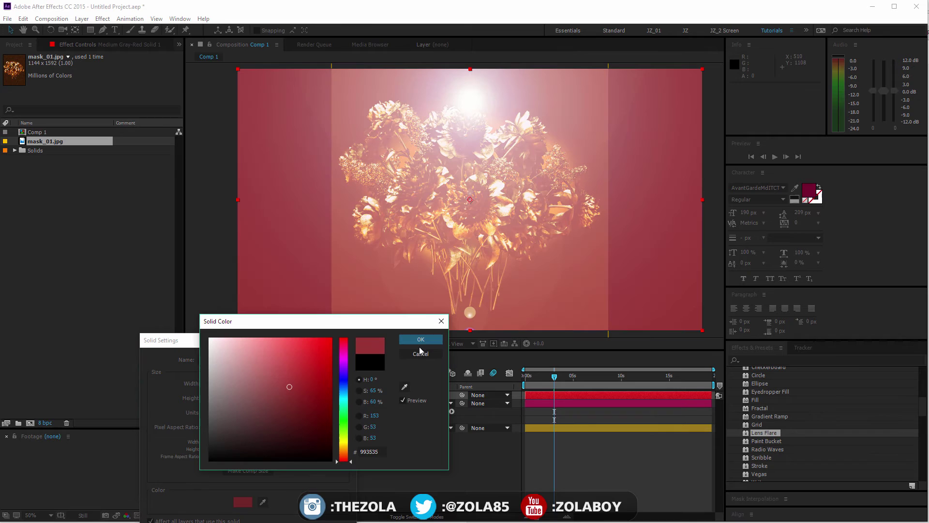
click(421, 354)
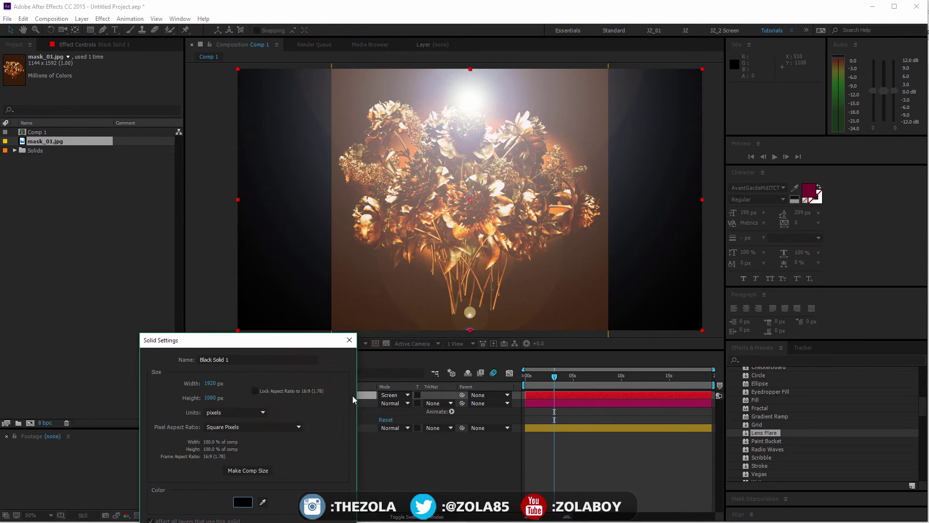
key(Escape)
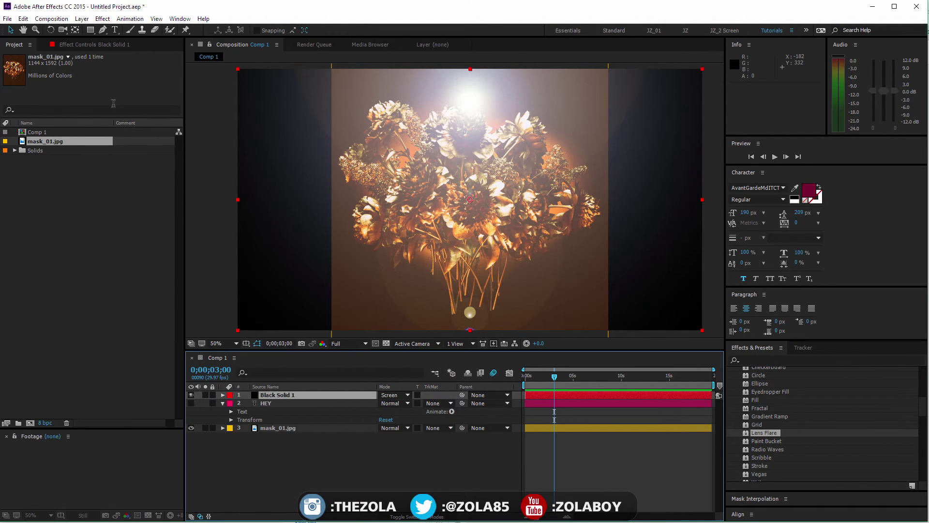
Drag Black Solid 1's Lens Flare centre down into the bouquet at 826, 415.
click(286, 396)
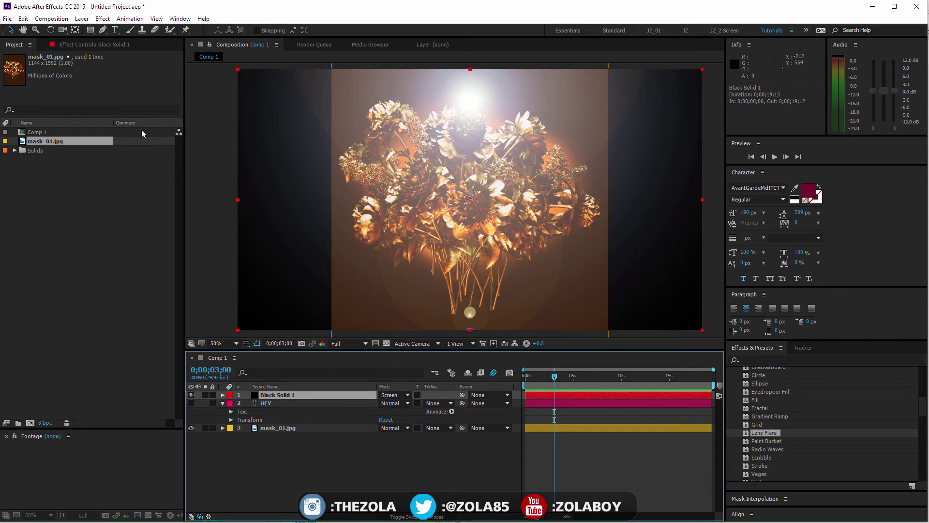
click(111, 43)
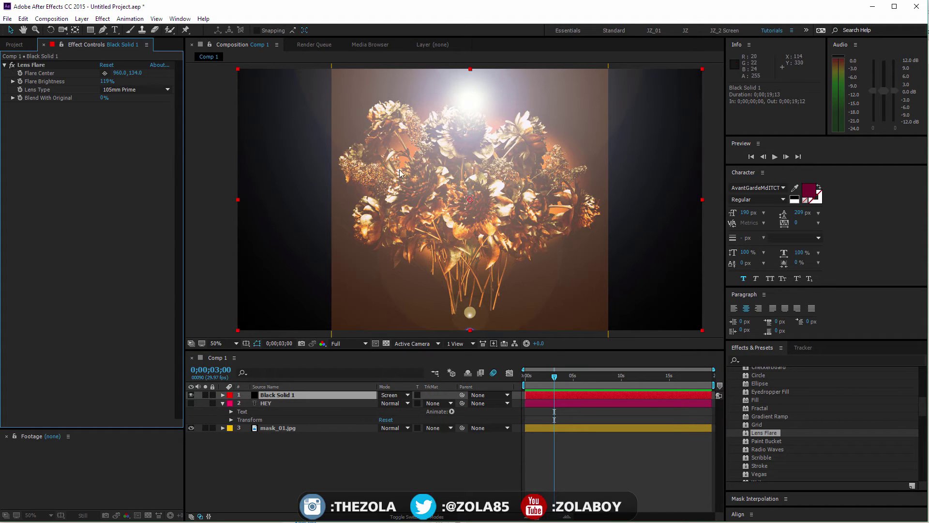
click(149, 73)
drag(470, 101, 439, 180)
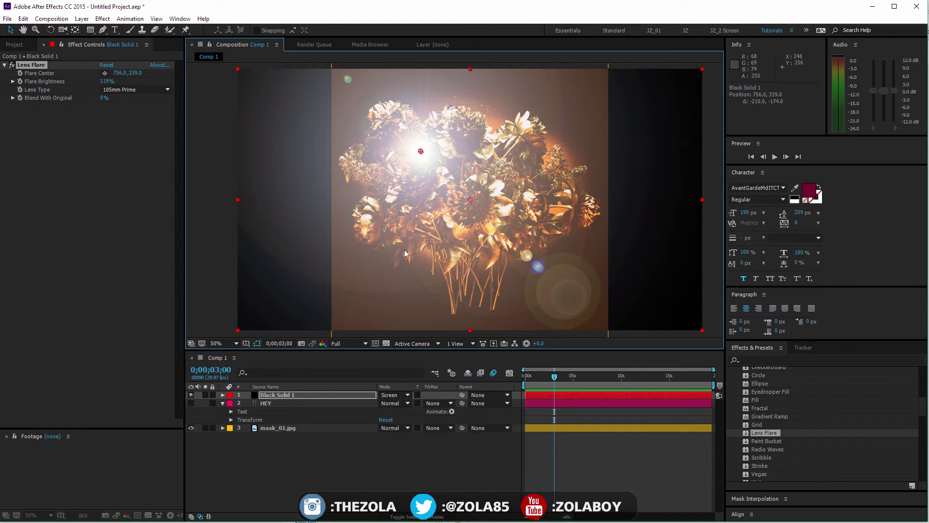
drag(421, 151, 438, 170)
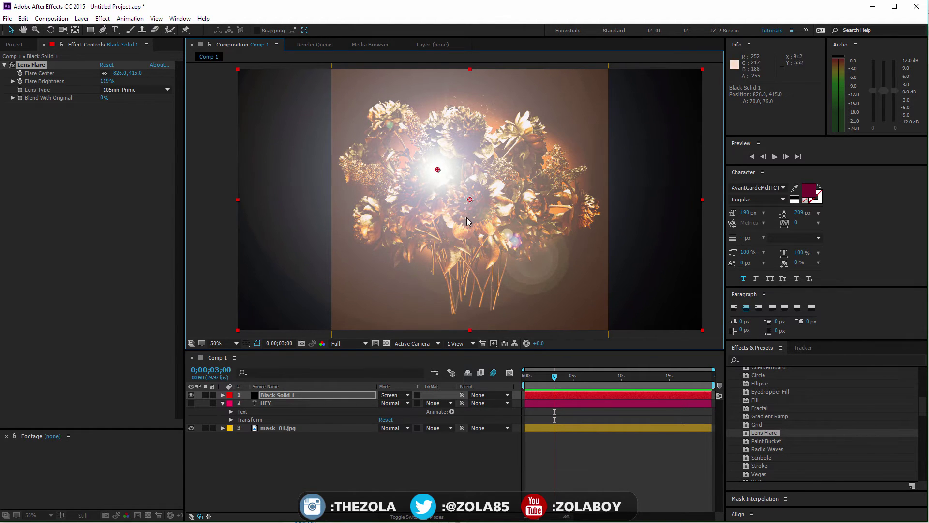
click(386, 476)
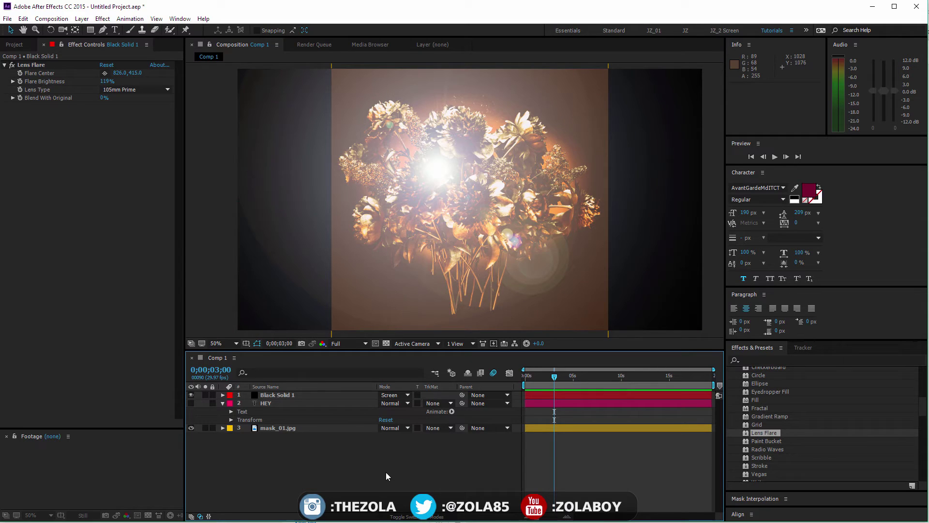
Apply Tint to Black Solid 1 and set Map White To a magenta colour.
click(300, 395)
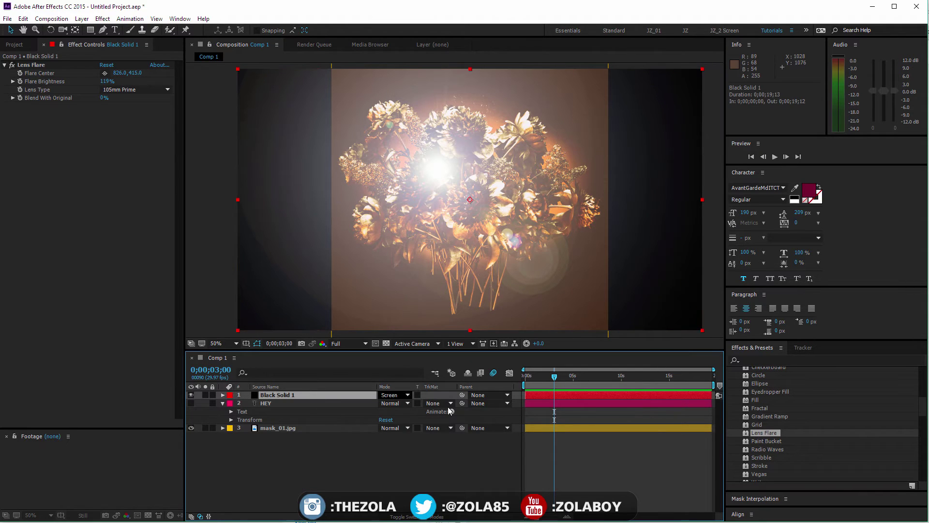
click(773, 360)
text(tiner)
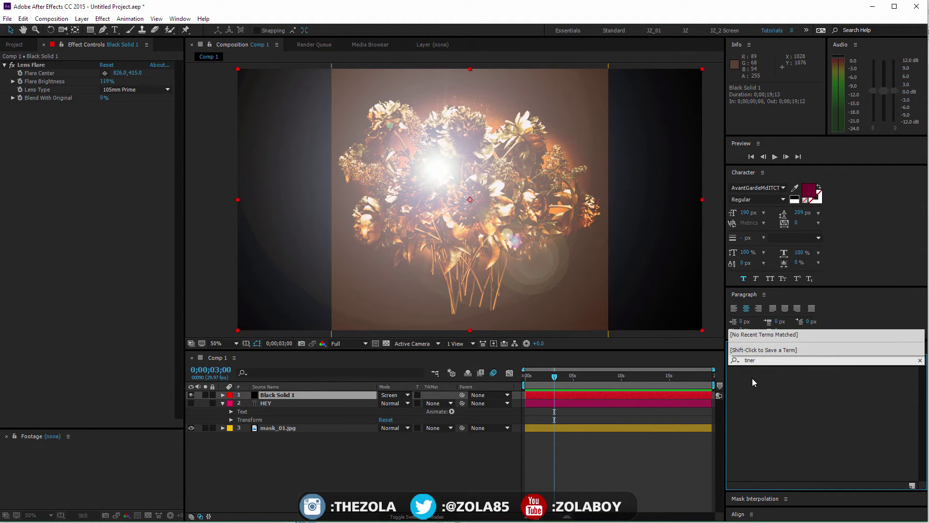
key(BackSpace)
key(BackSpace)
text(t)
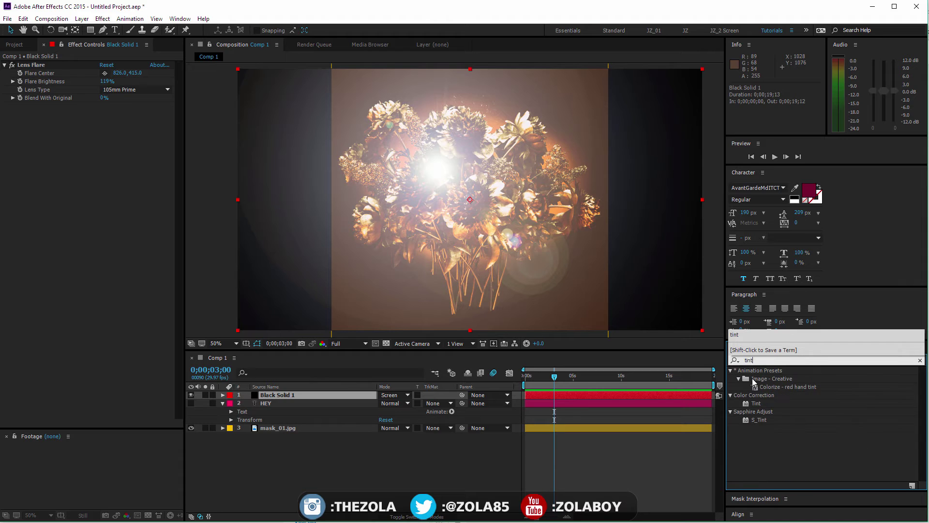
double_click(756, 404)
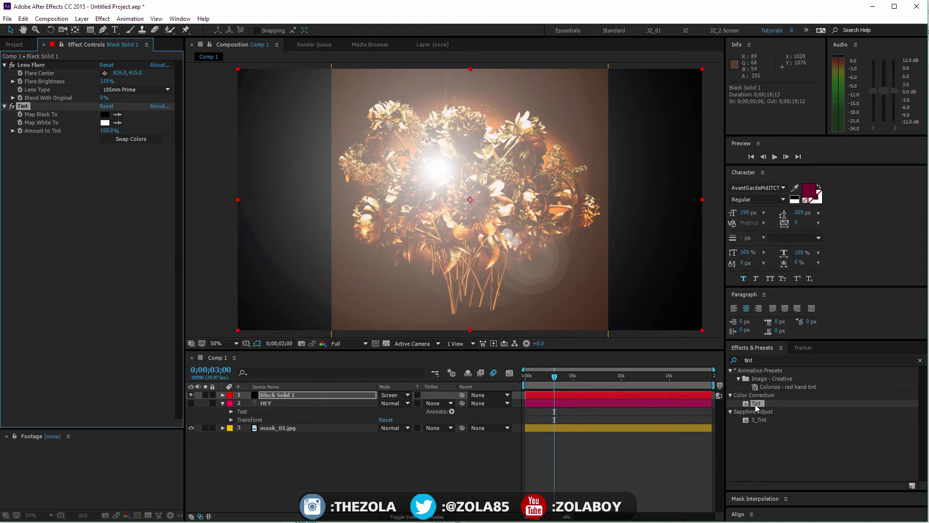
click(104, 123)
click(272, 382)
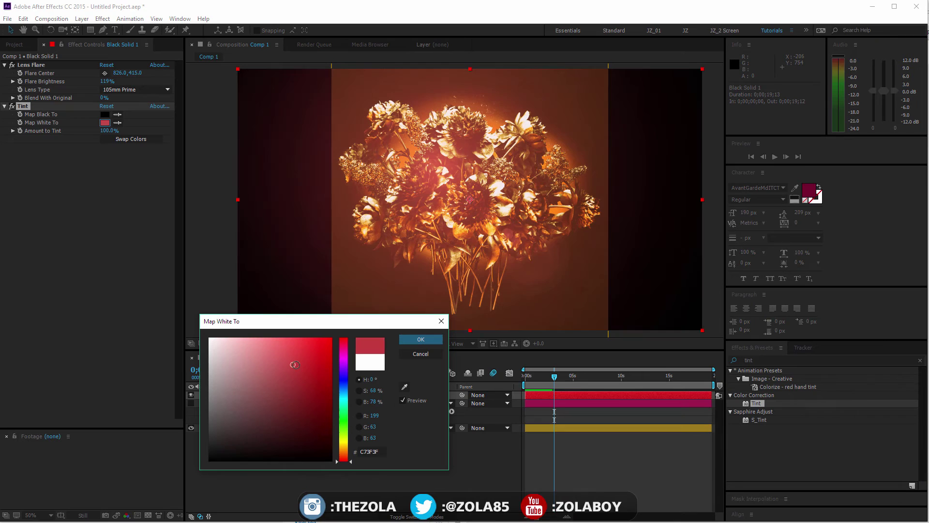
click(306, 366)
drag(344, 387, 343, 352)
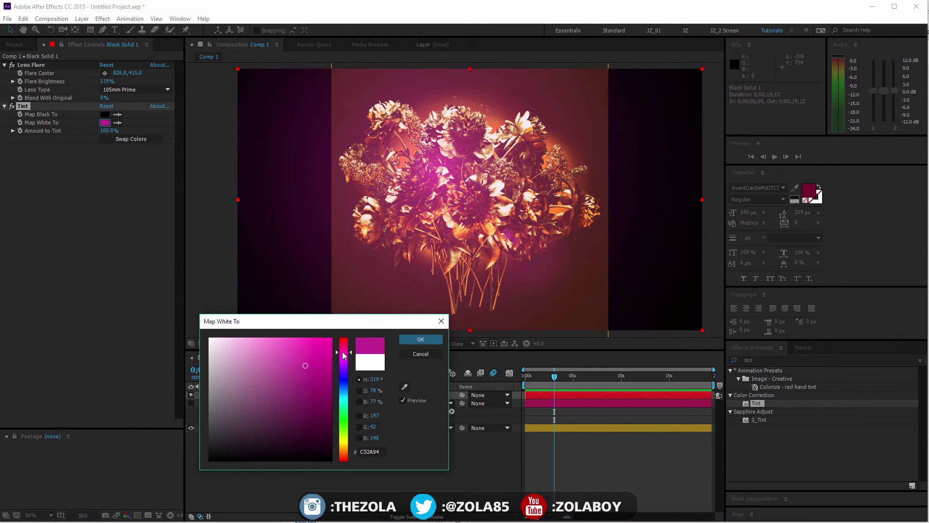
click(420, 340)
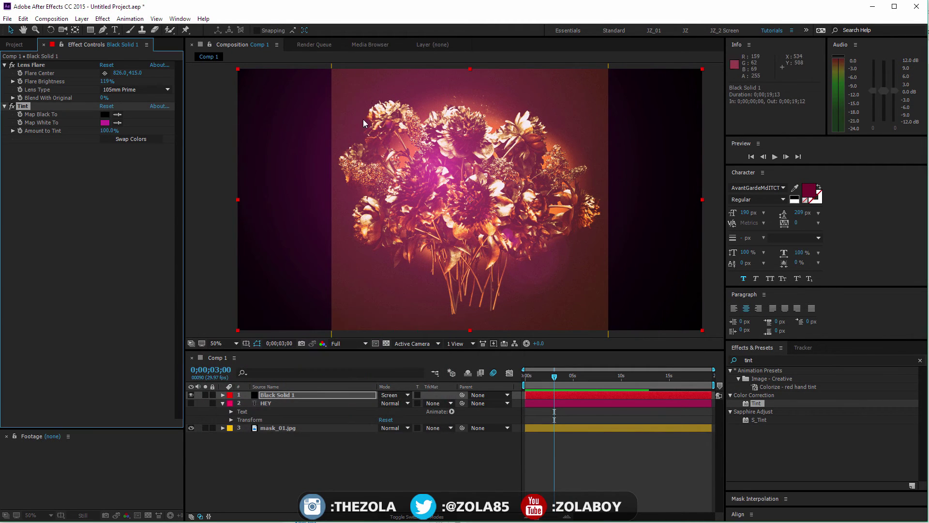
Toggle the HEY and Black Solid 1 visibility, then delete both layers.
click(191, 403)
click(191, 394)
click(345, 467)
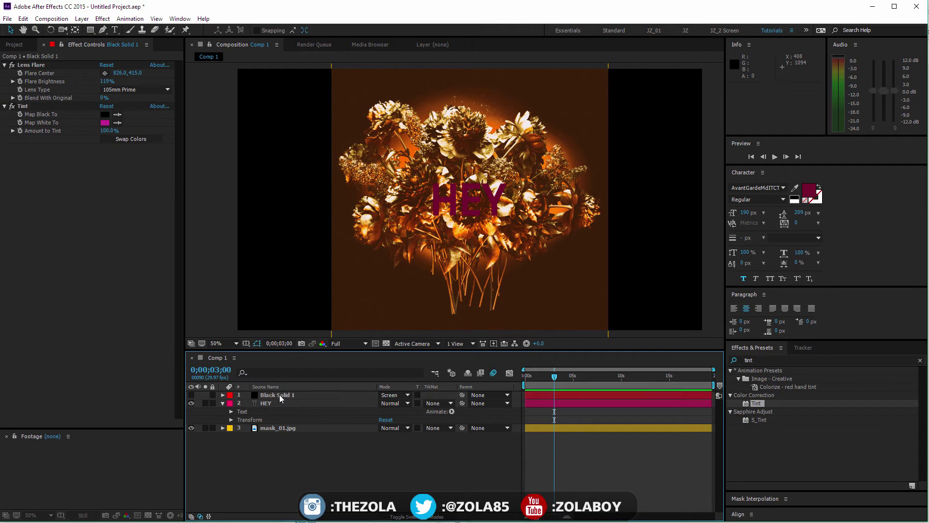
click(280, 395)
shift+click(295, 403)
key(Delete)
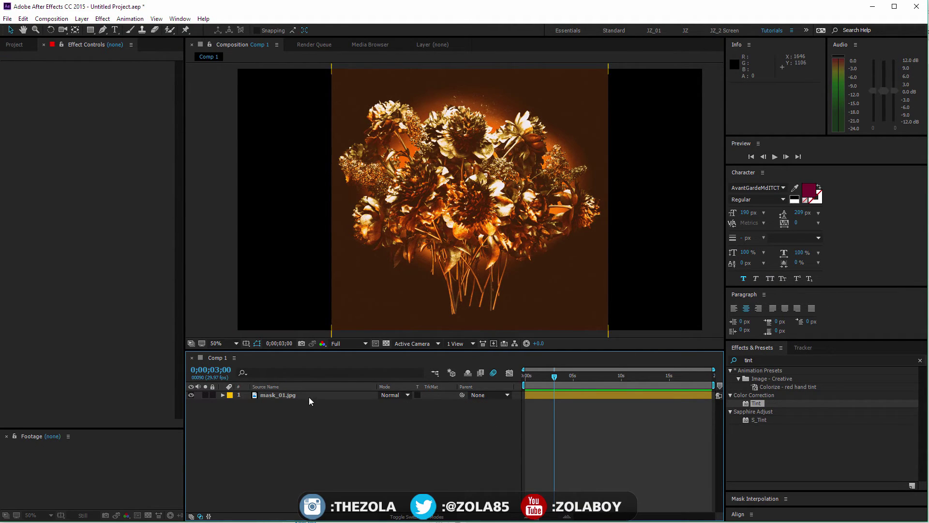
Scale the mask_01.jpg layer to 168% so the flowers fill the frame.
click(309, 396)
key(s)
drag(404, 404, 469, 456)
click(469, 456)
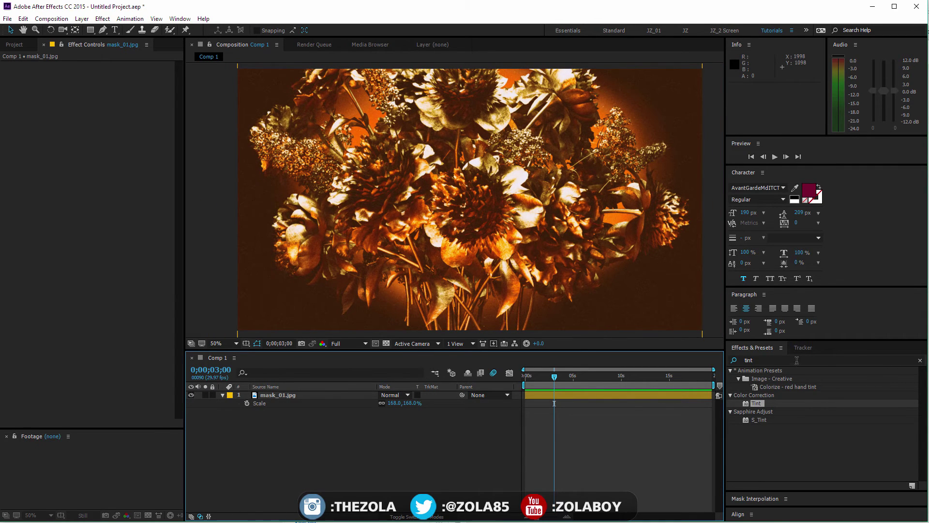
Clear the effects search, expand Generate and select Radio Waves.
click(920, 360)
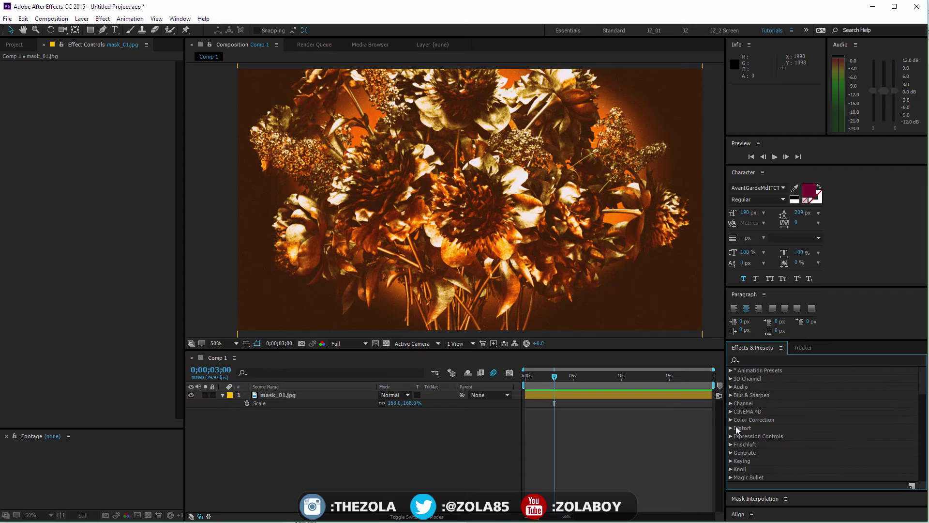
click(732, 455)
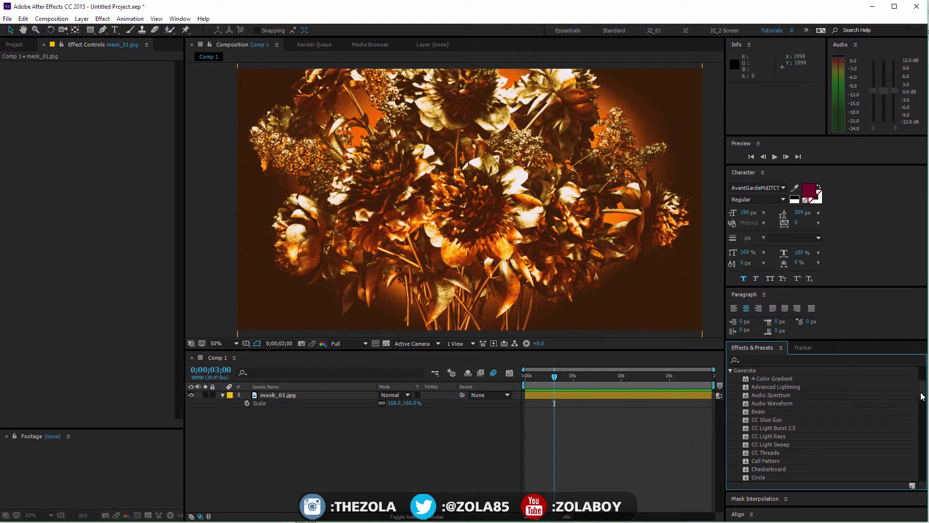
drag(922, 396, 926, 412)
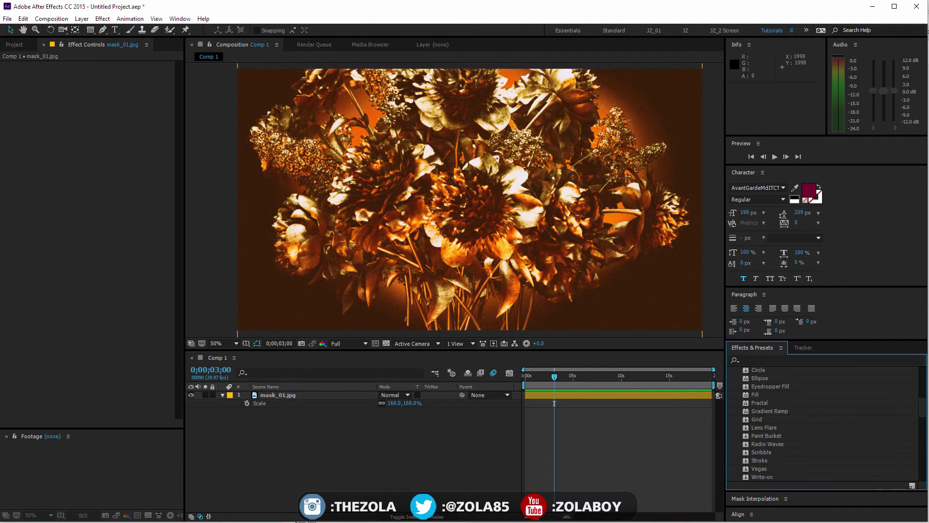
click(784, 446)
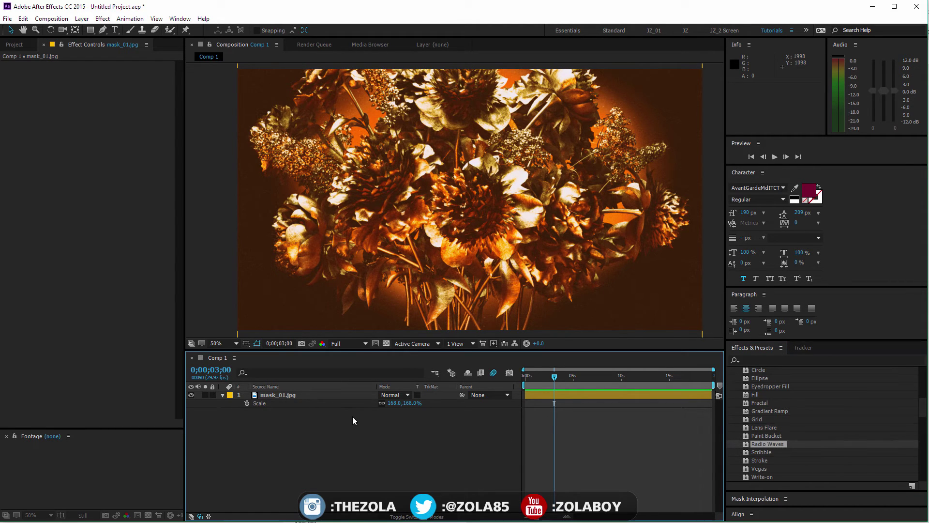
Create a new black solid, undoing an accidentally applied Paint Bucket effect.
key(ctrl+y)
key(Return)
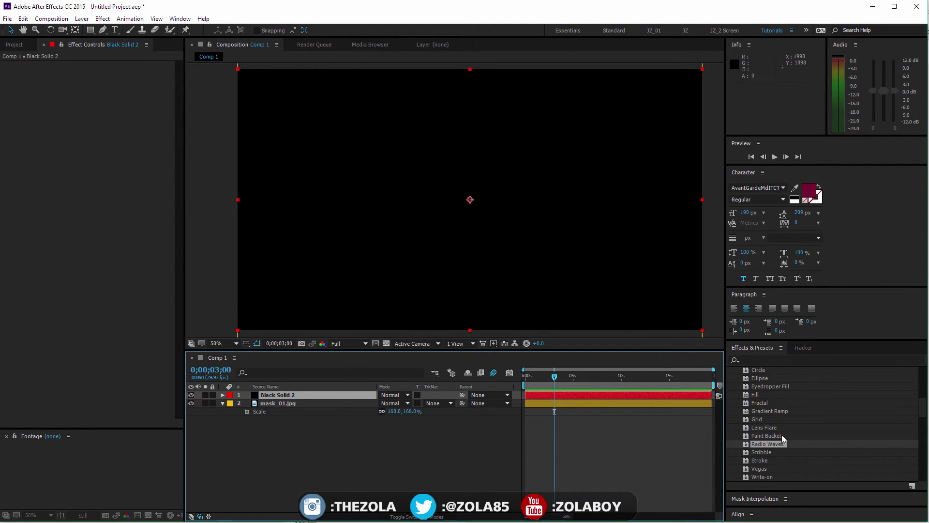
mouse_move(775, 435)
mouse_down()
mouse_move(581, 402)
mouse_move(358, 392)
mouse_move(363, 404)
mouse_up()
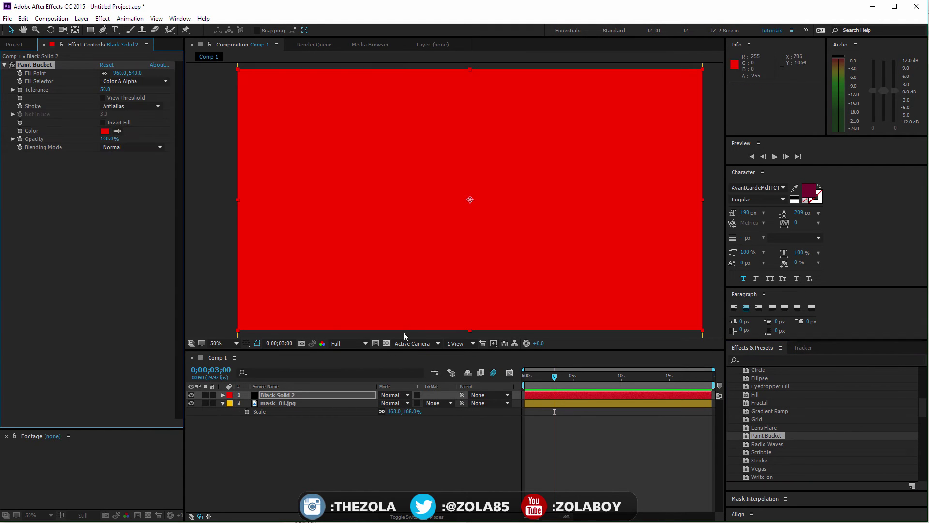
key(ctrl+z)
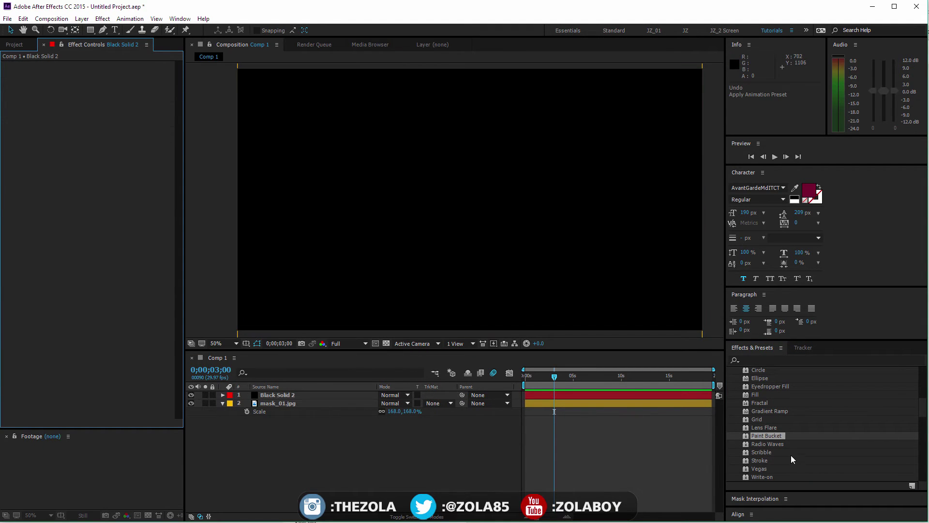
Apply Radio Waves to Black Solid 2, preview the rings, and make the stroke white.
drag(773, 444, 291, 397)
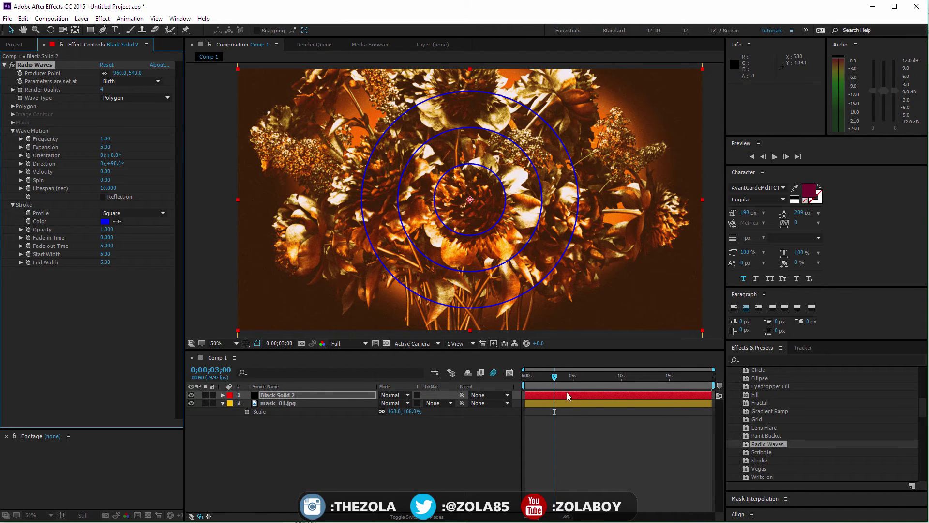
click(528, 382)
drag(528, 382, 573, 379)
click(104, 221)
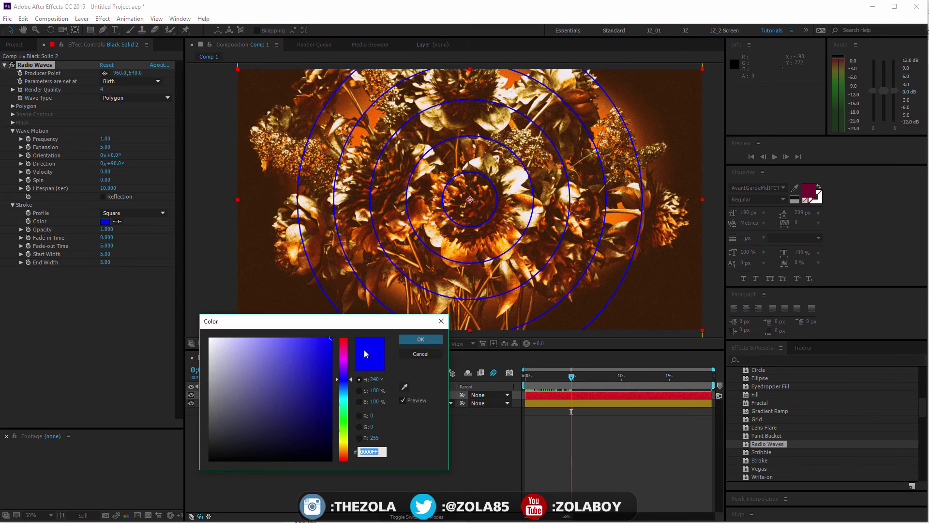
drag(290, 390, 209, 338)
click(421, 341)
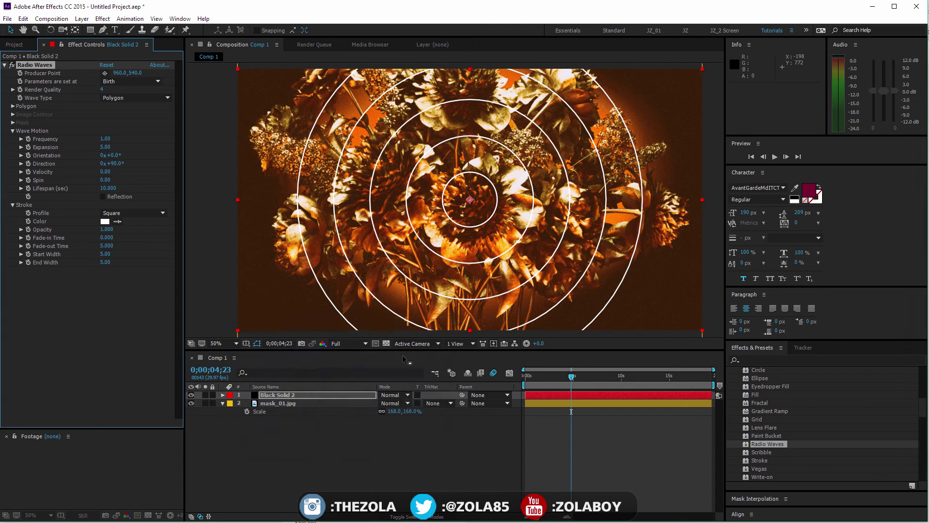
Add another black solid, then set the Radio Waves stroke colour to red FF0000.
click(294, 404)
key(s)
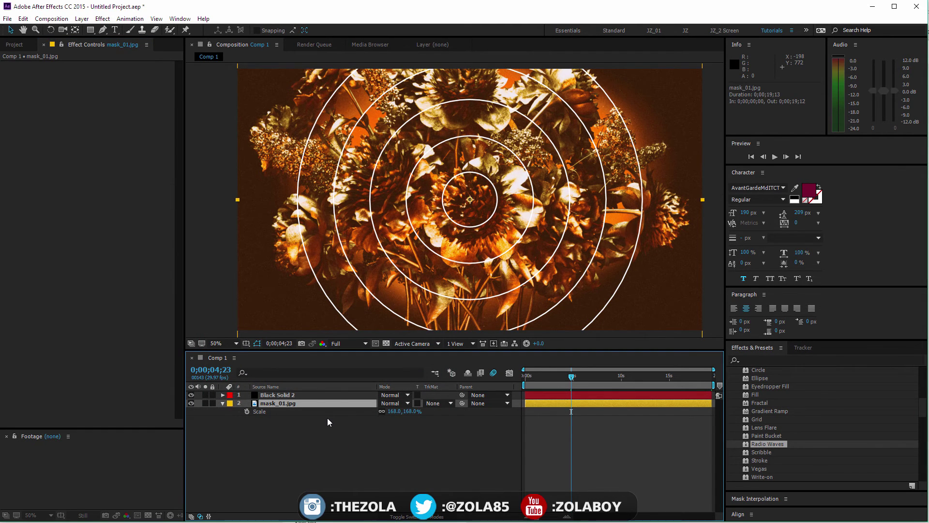
key(ctrl+y)
key(Return)
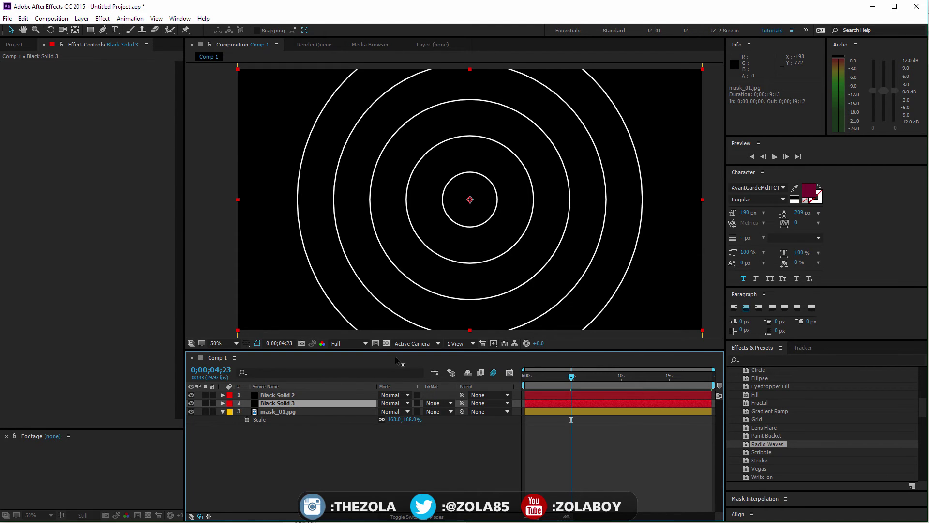
click(283, 394)
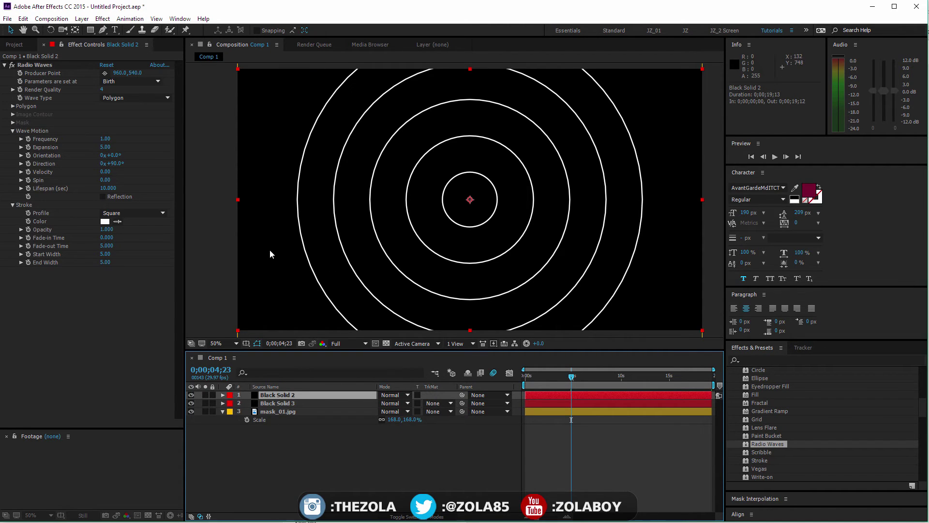
click(105, 221)
click(332, 338)
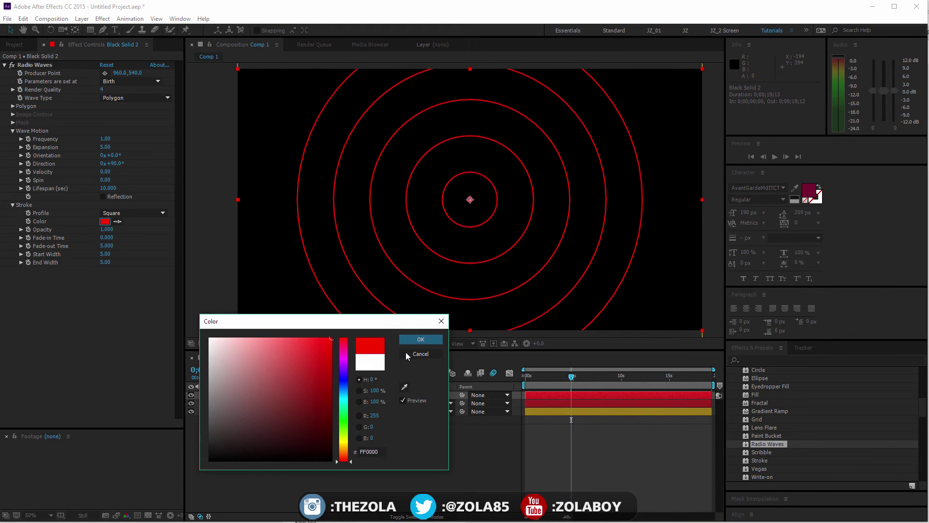
click(420, 339)
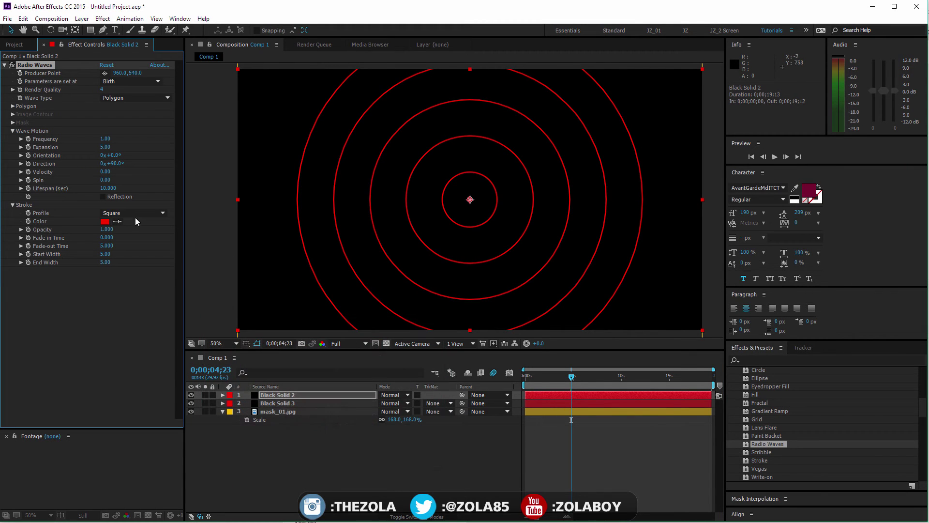
Enable Reflection and set the Radio Waves Fade-in Time to 9.6, previewing the rings.
click(103, 197)
drag(572, 376, 646, 377)
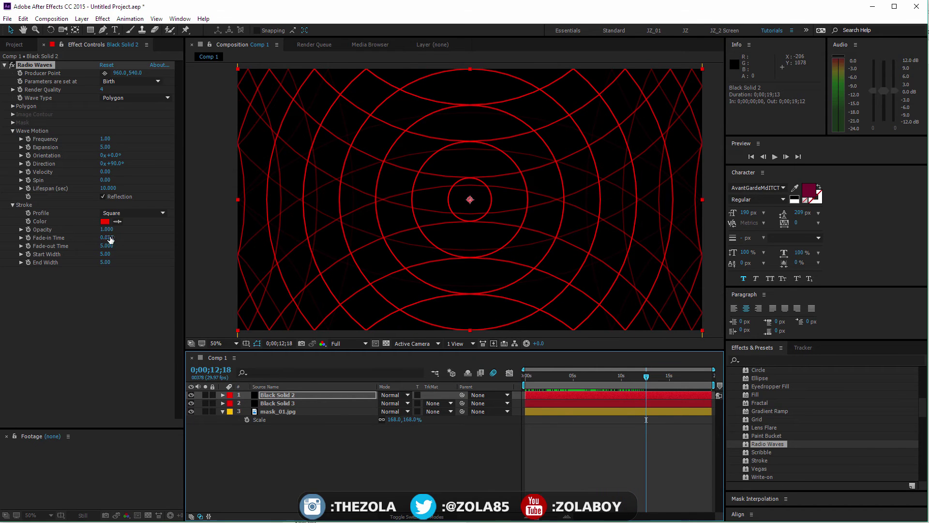
drag(106, 238, 141, 228)
drag(533, 377, 604, 376)
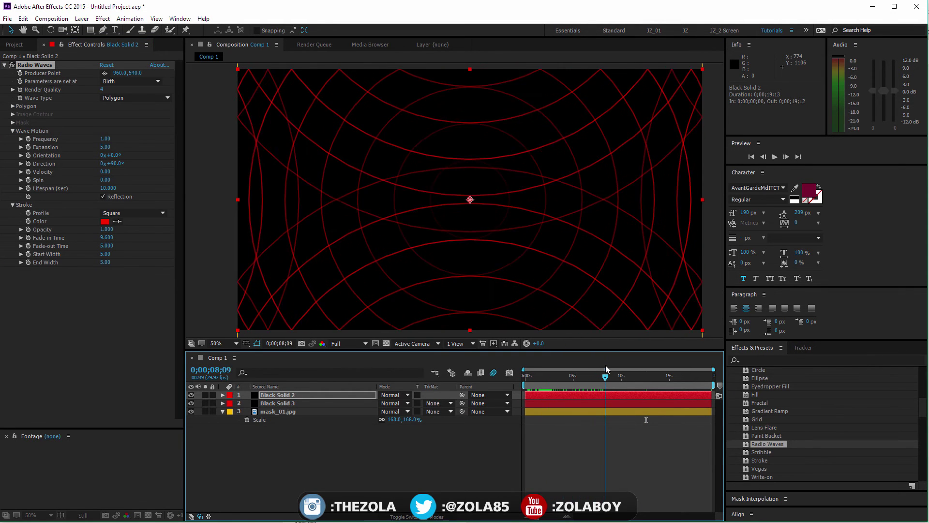
Set Fade-out Time to 6.4 and Lifespan to 6.38, then replay the waves.
drag(107, 248, 111, 245)
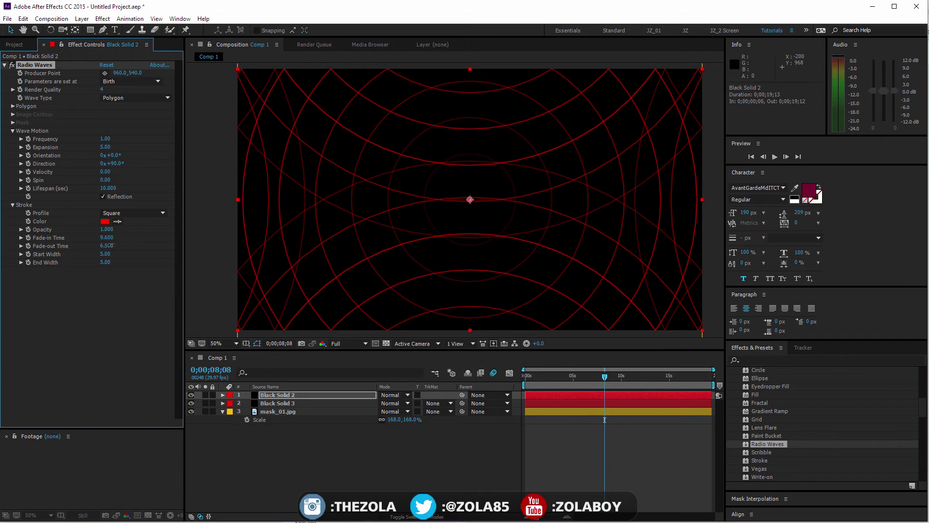
drag(100, 188, 96, 193)
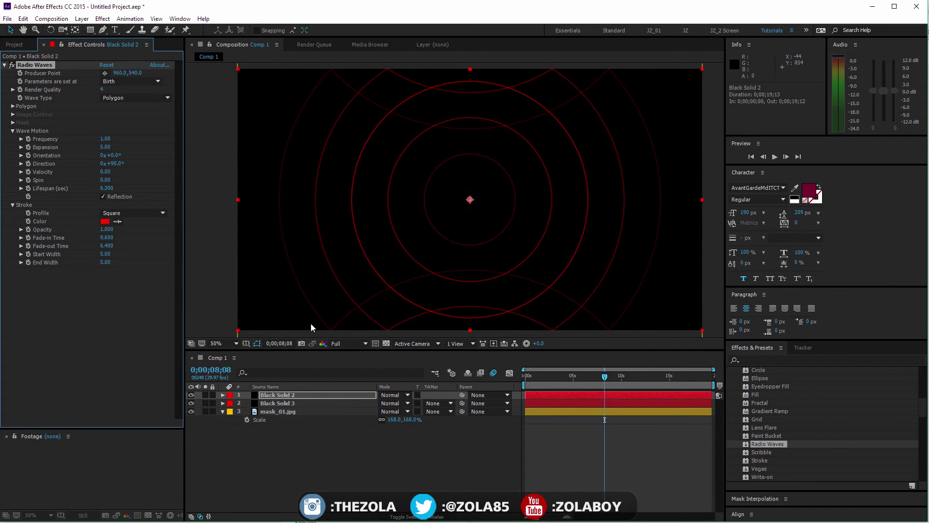
drag(523, 378, 633, 348)
key(space)
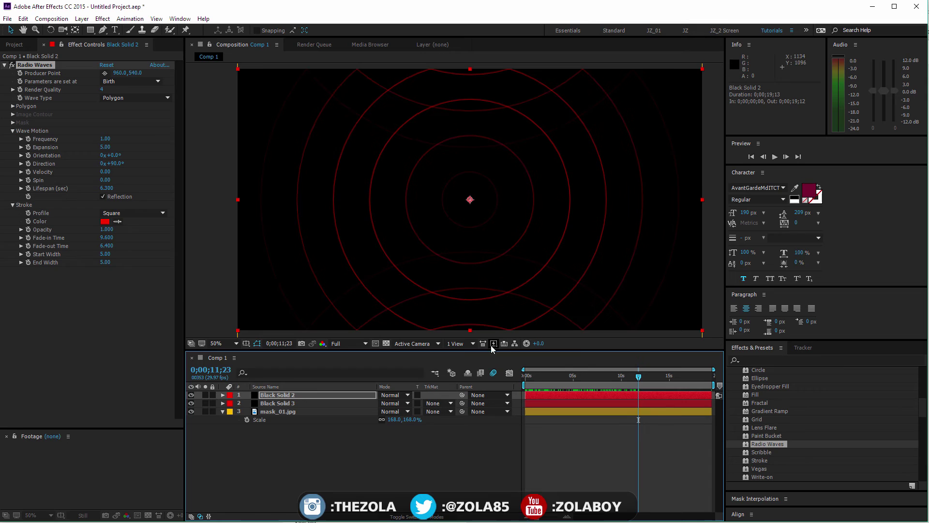
Set Radio Waves render quality to 16, reviewing the Wave Type list but keeping Polygon.
click(506, 442)
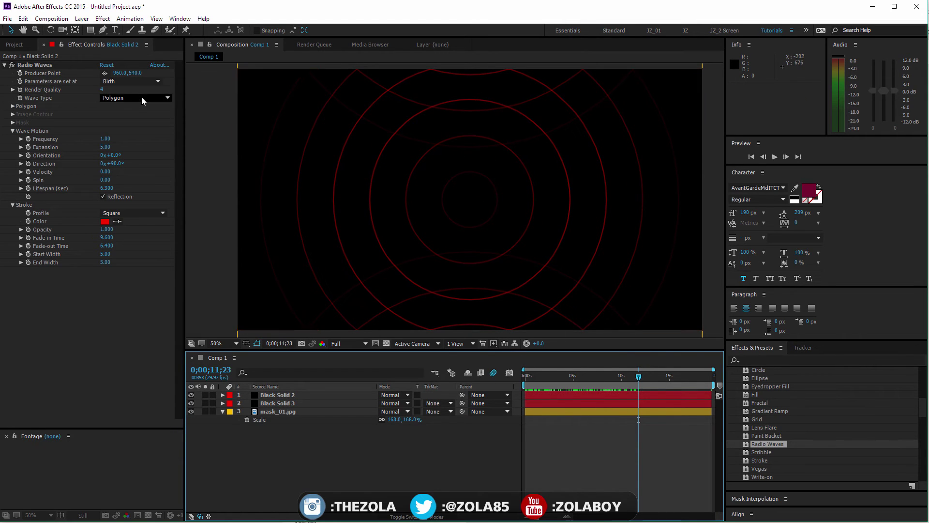
click(117, 85)
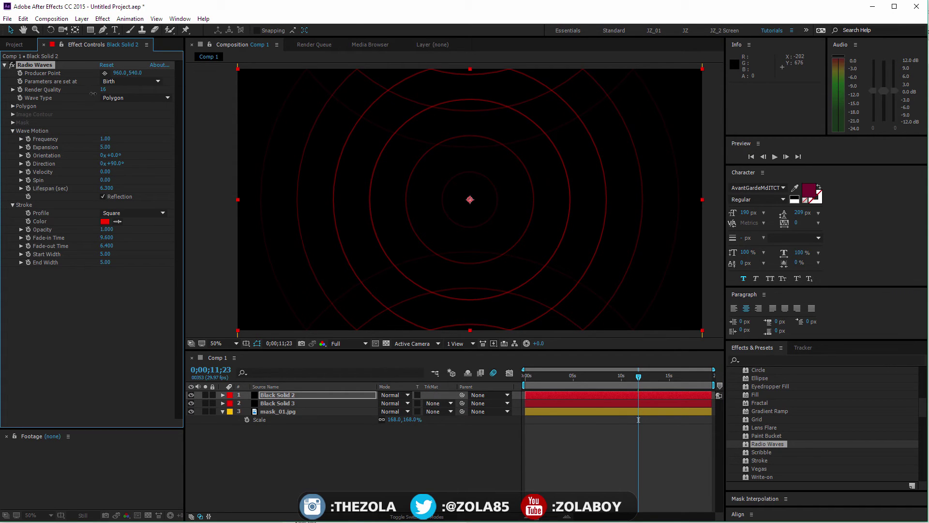
click(132, 98)
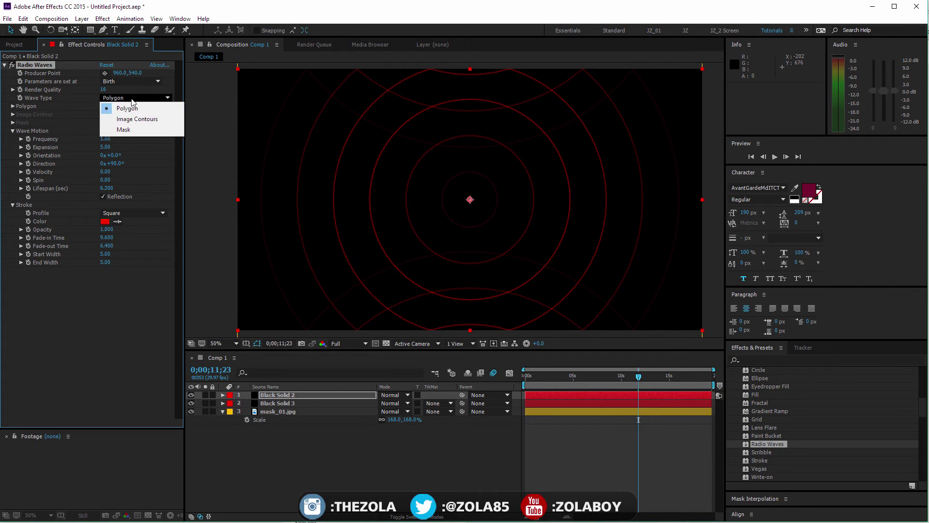
click(75, 121)
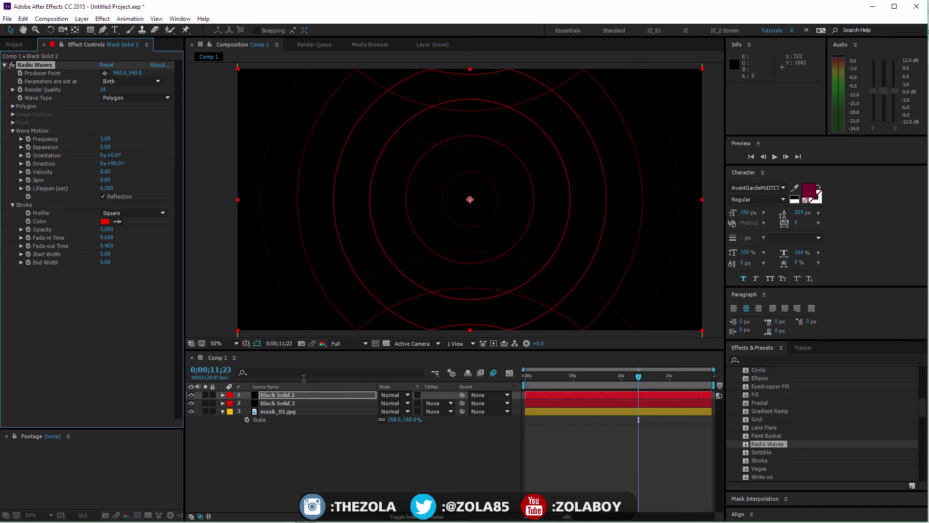
click(344, 464)
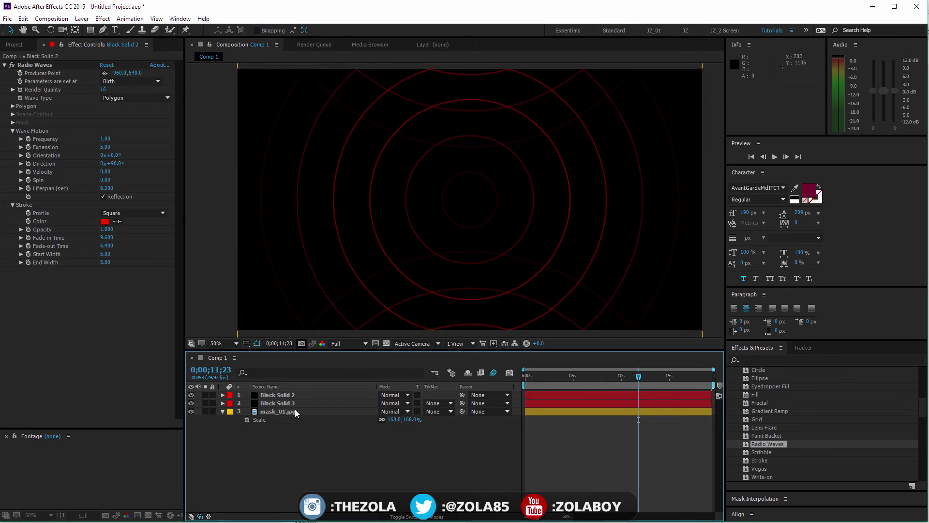
click(339, 395)
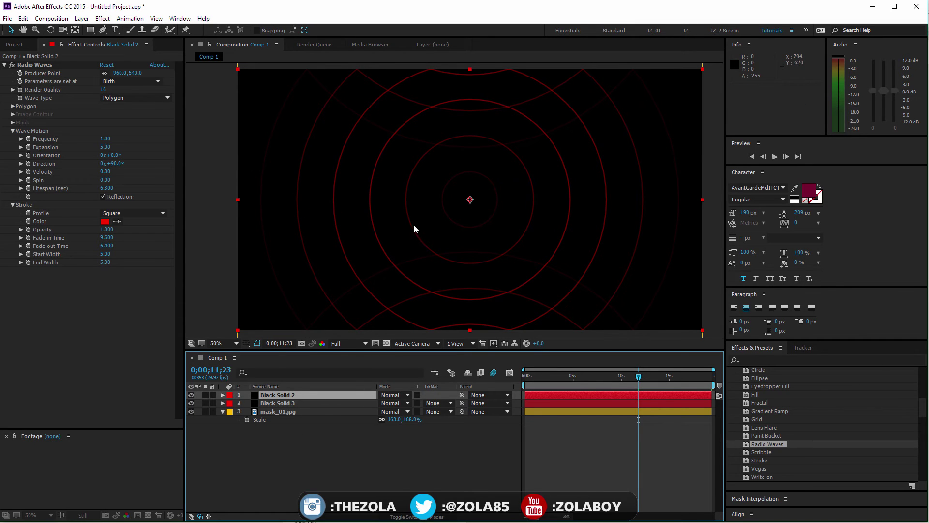
With the Pen tool (G), draw a closed six-point zigzag mask across Black Solid 2.
key(g)
click(344, 209)
click(407, 143)
click(403, 253)
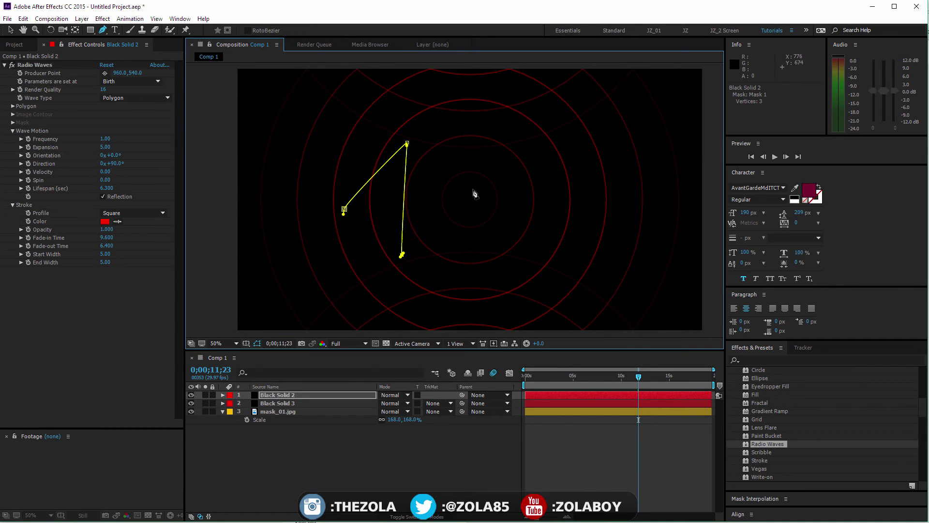
click(574, 110)
click(341, 301)
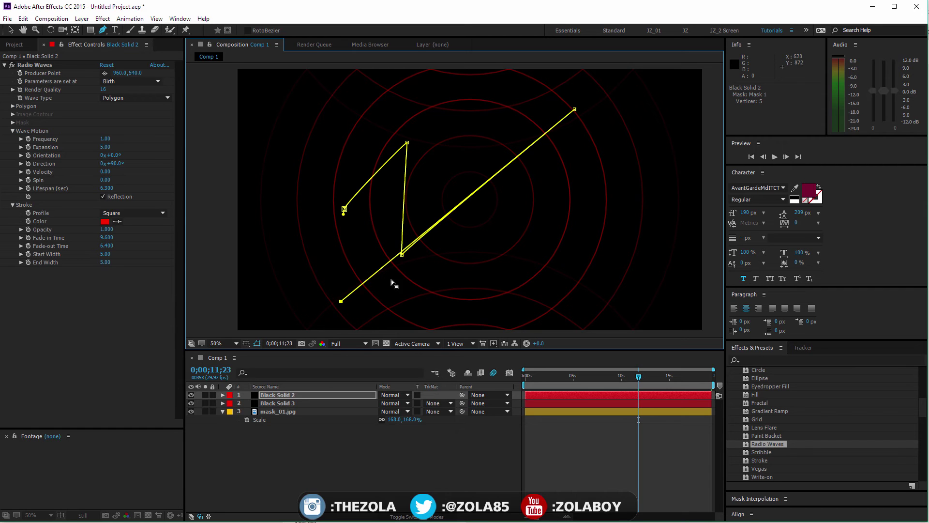
key(ctrl+z)
click(391, 301)
click(380, 213)
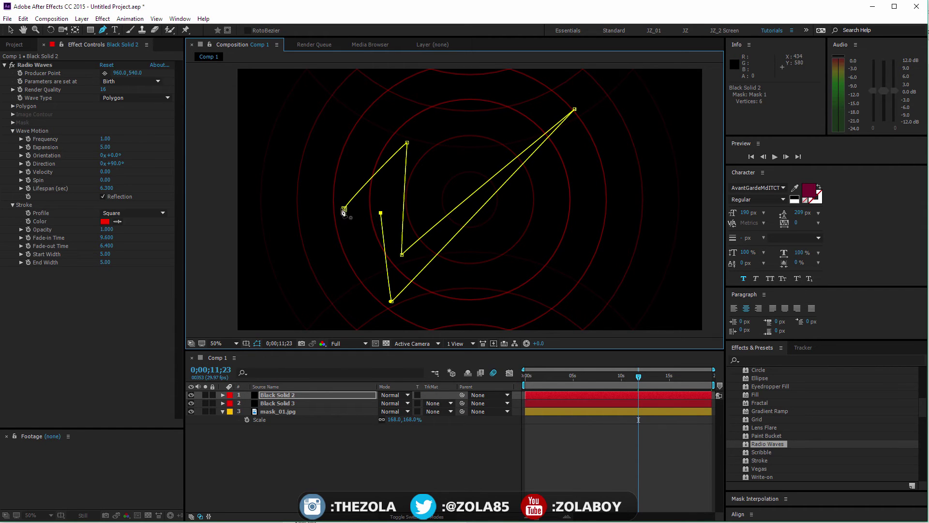
click(344, 210)
Refine the zigzag by moving the sixth vertex up and adjusting the first vertex.
key(v)
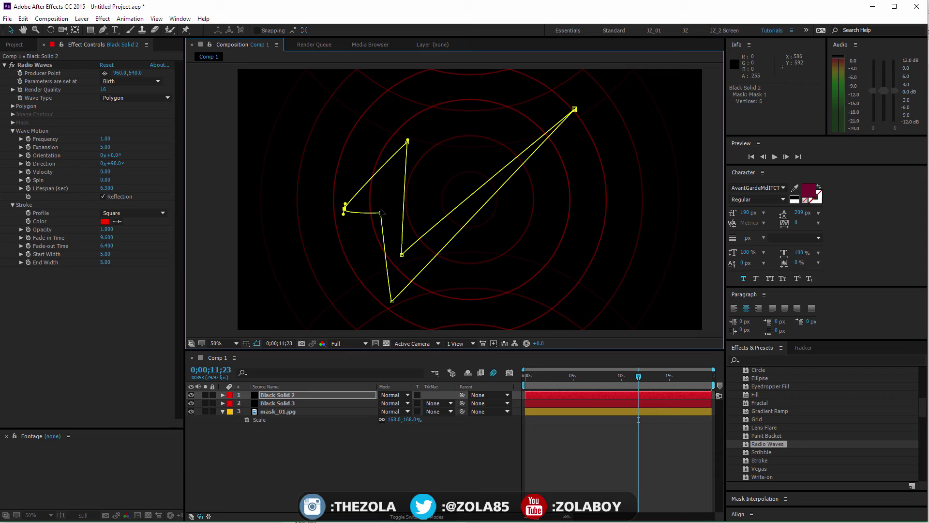
drag(380, 213, 383, 186)
drag(342, 214, 326, 227)
click(391, 467)
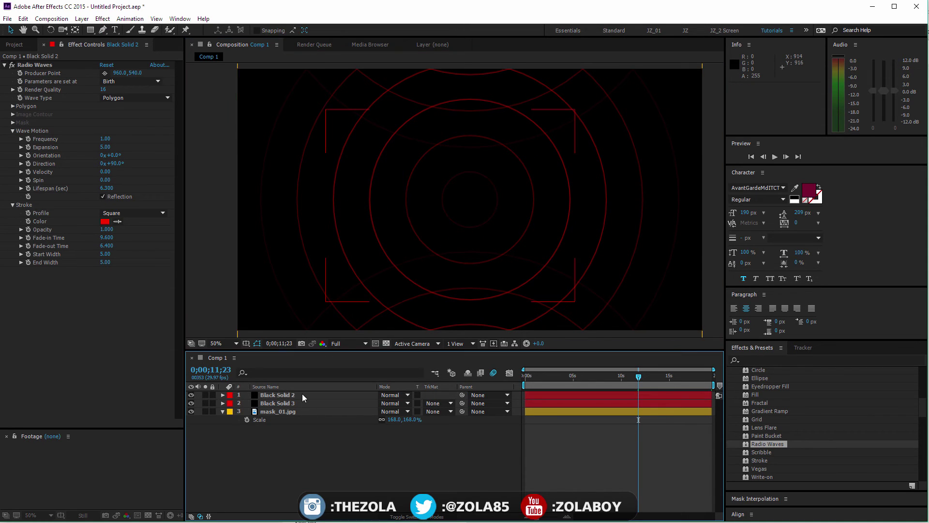
Switch the Radio Waves Wave Type to Mask and scrub the timeline to preview.
click(302, 395)
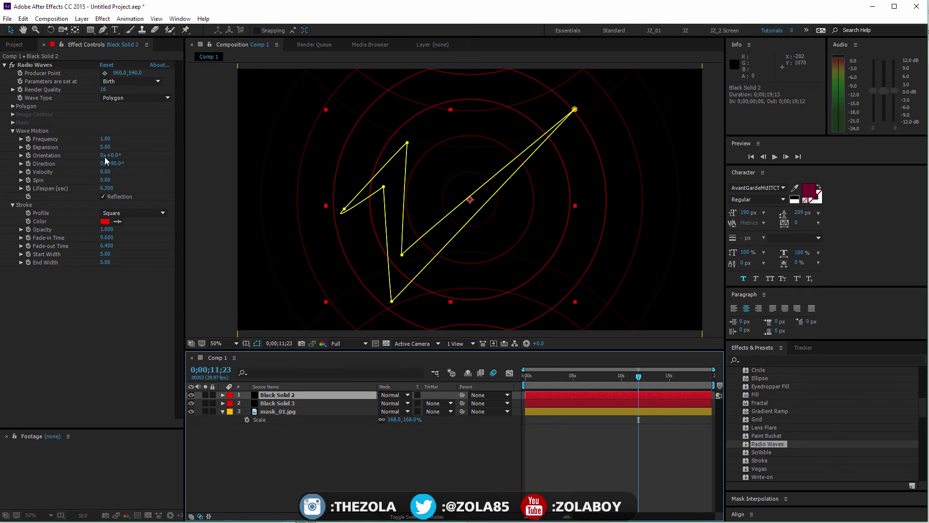
click(134, 99)
click(116, 127)
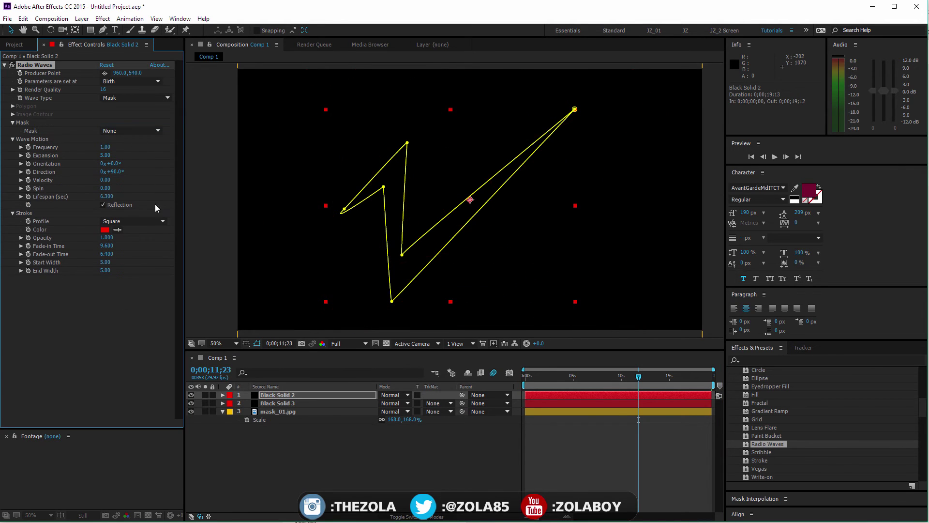
click(413, 445)
drag(533, 376, 608, 383)
Choose Mask 1 as the wave source and scrub to preview the red zigzag waves.
click(310, 397)
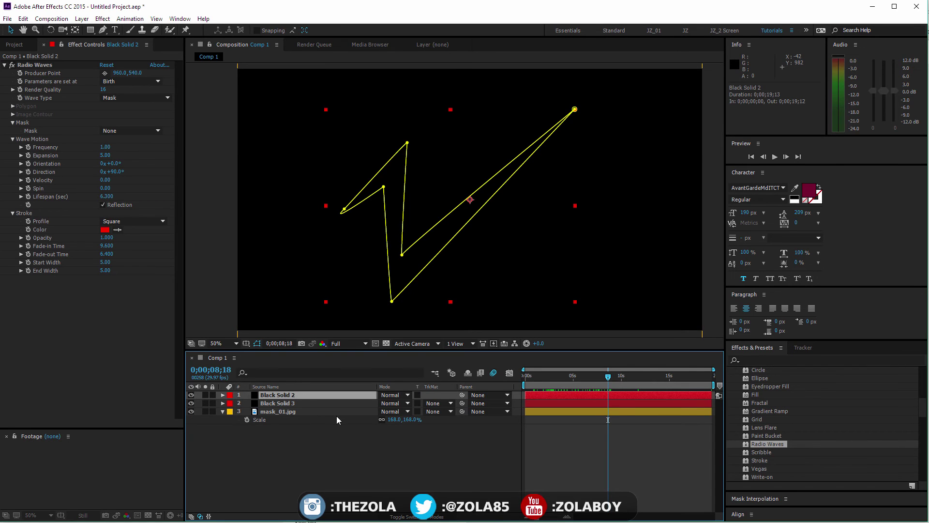
key(m)
click(394, 403)
click(393, 412)
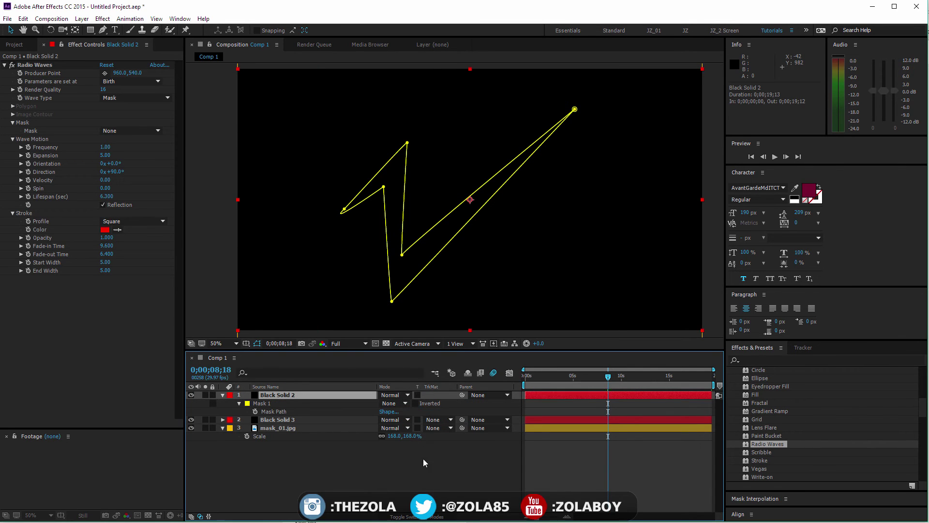
drag(526, 376, 564, 377)
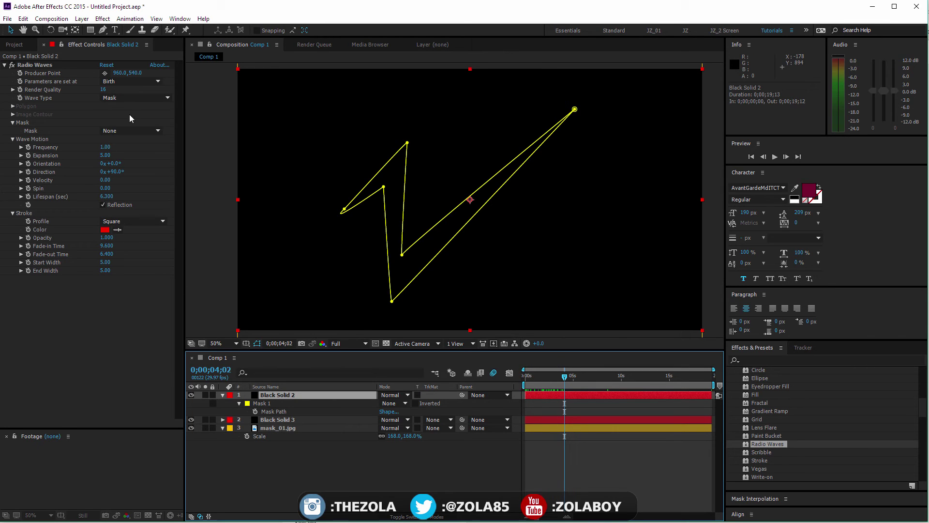
click(130, 131)
click(133, 155)
click(372, 455)
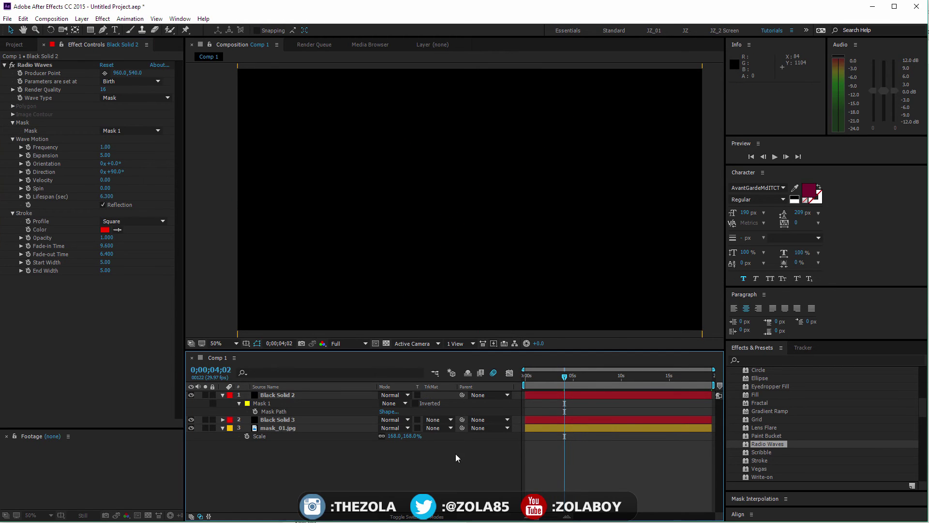
drag(533, 377, 595, 378)
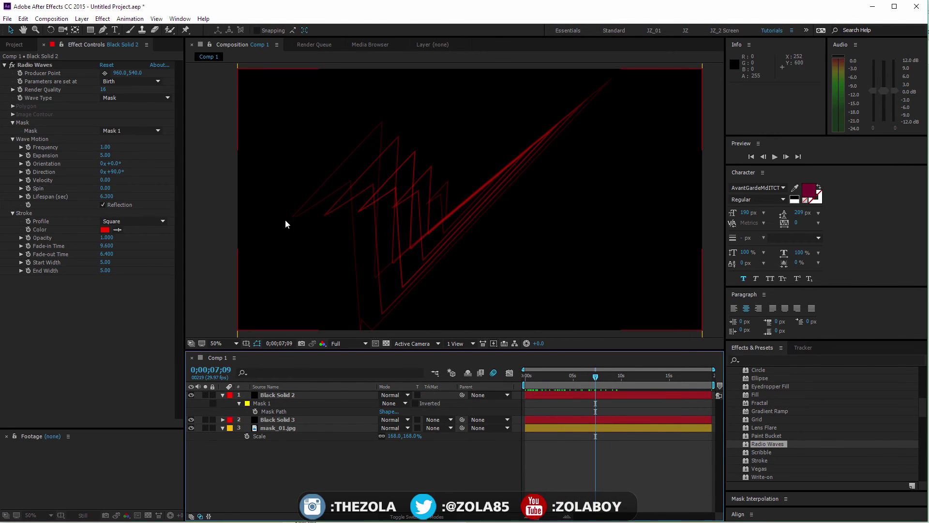
Keyframe Mask 1's path at the start, then rotate the mask -90° at 3;08.
click(281, 411)
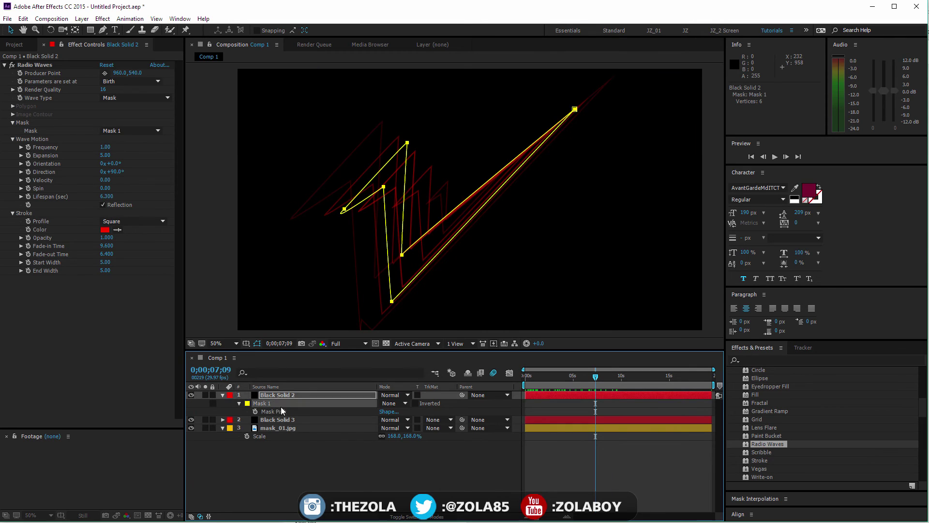
click(255, 411)
click(528, 377)
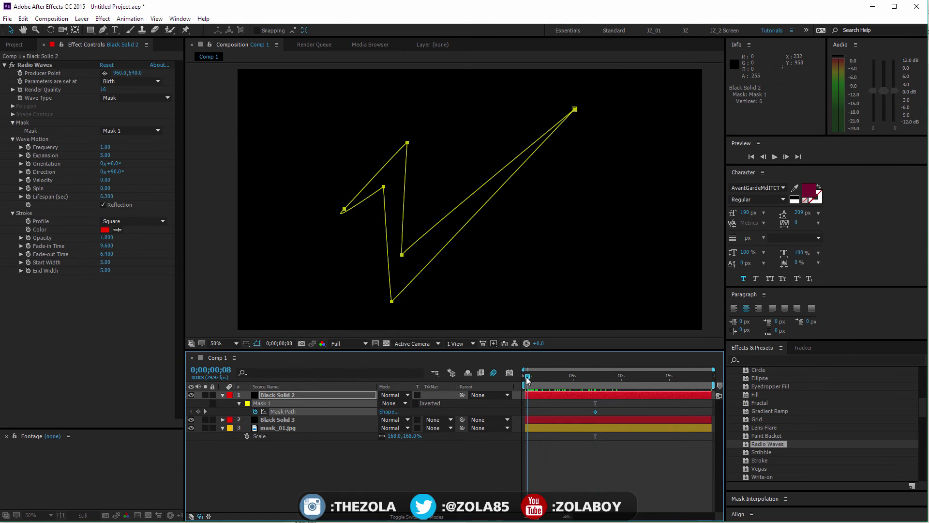
drag(528, 376, 557, 377)
drag(533, 411, 526, 413)
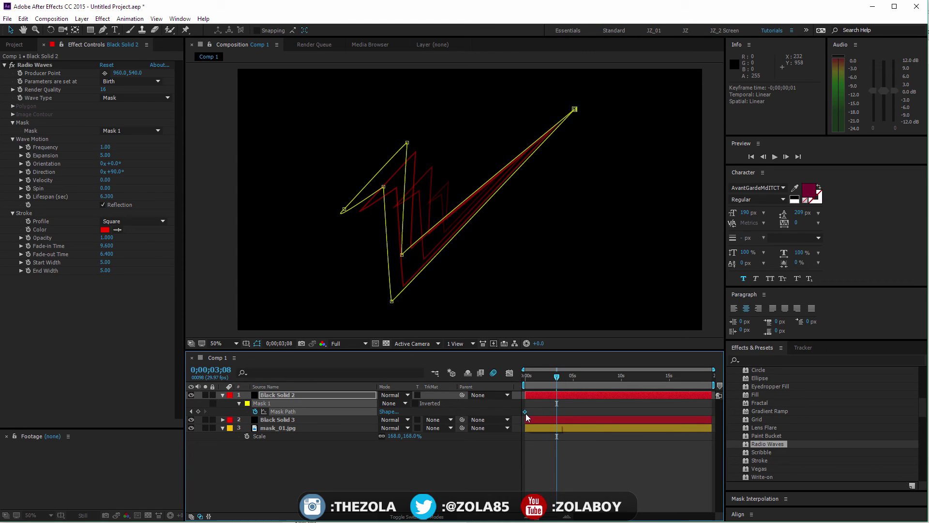
double_click(392, 302)
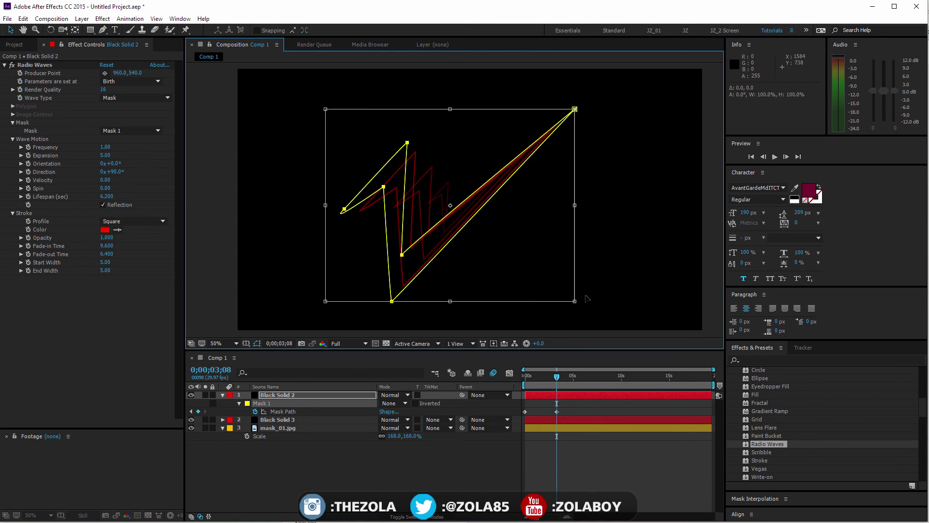
drag(547, 176, 453, 147)
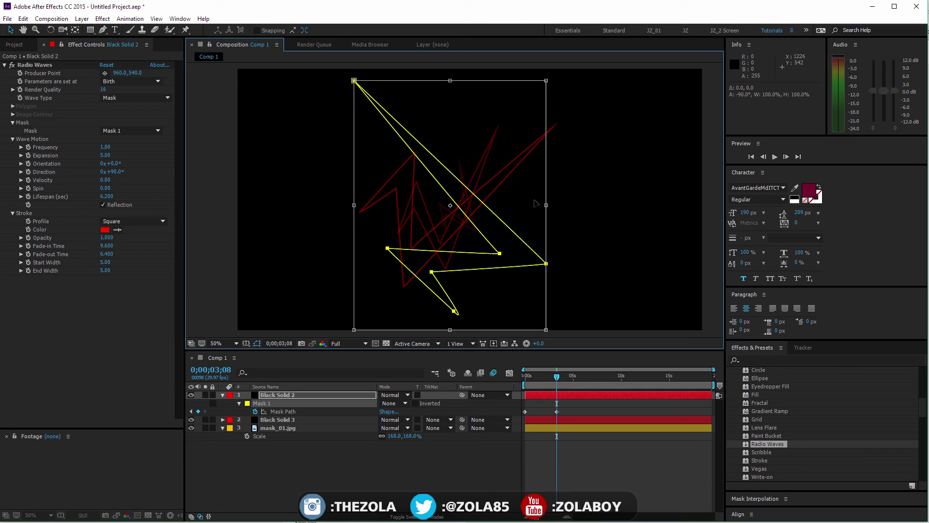
key(Return)
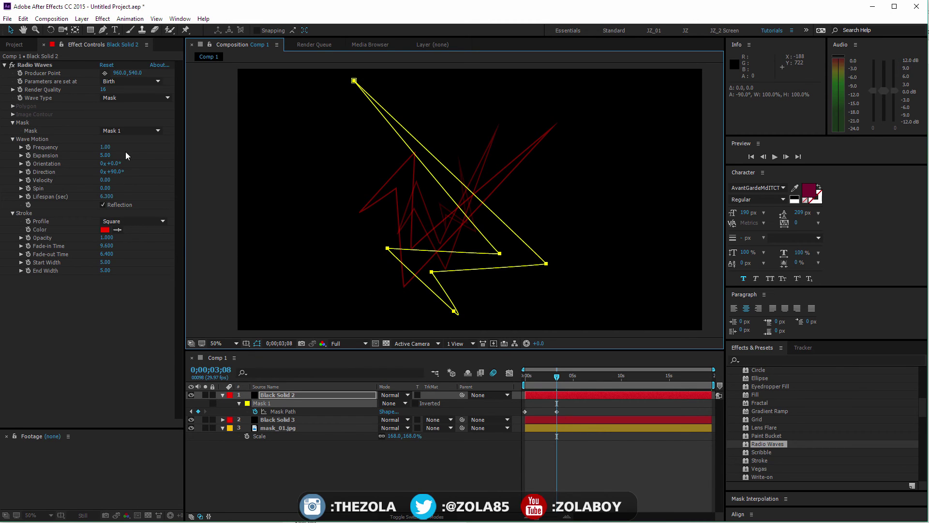
Set the Radio Waves Frequency to 5 and preview the animated waves.
click(106, 147)
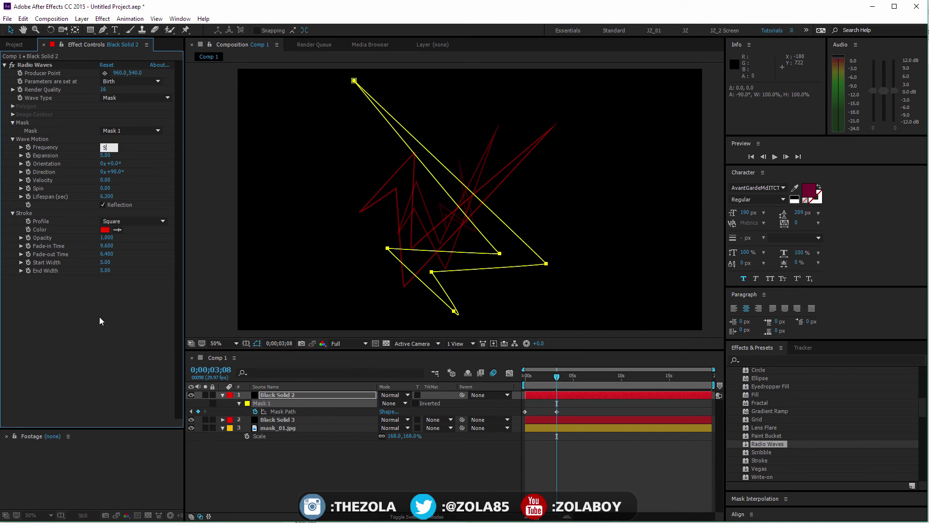
key(Return)
click(630, 485)
drag(527, 376, 582, 377)
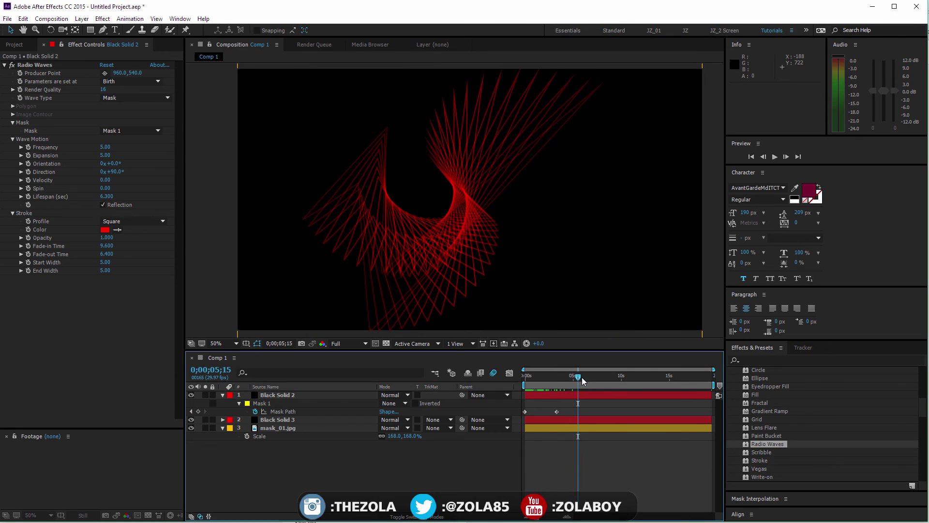
Add a mask keyframe squashed to 78.3% height, move it to 6;27, and preview.
click(268, 404)
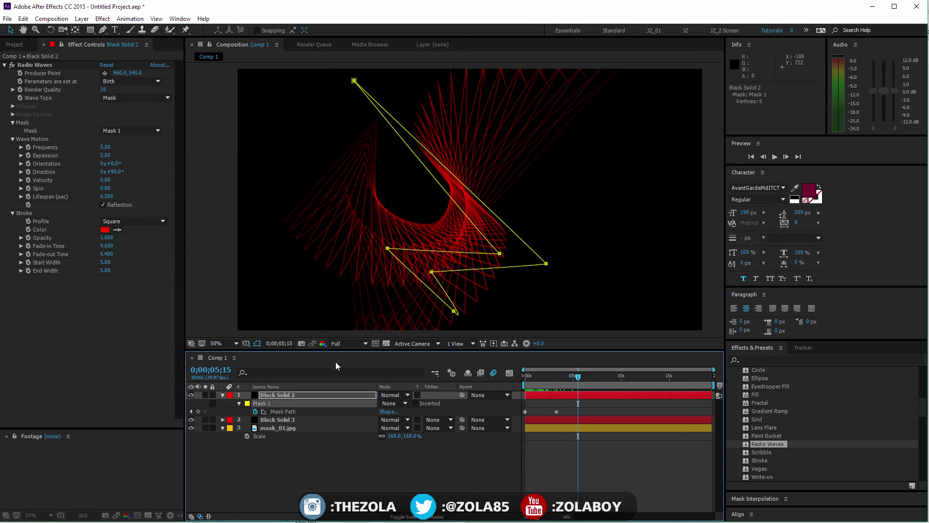
double_click(547, 264)
drag(550, 266, 407, 143)
key(Return)
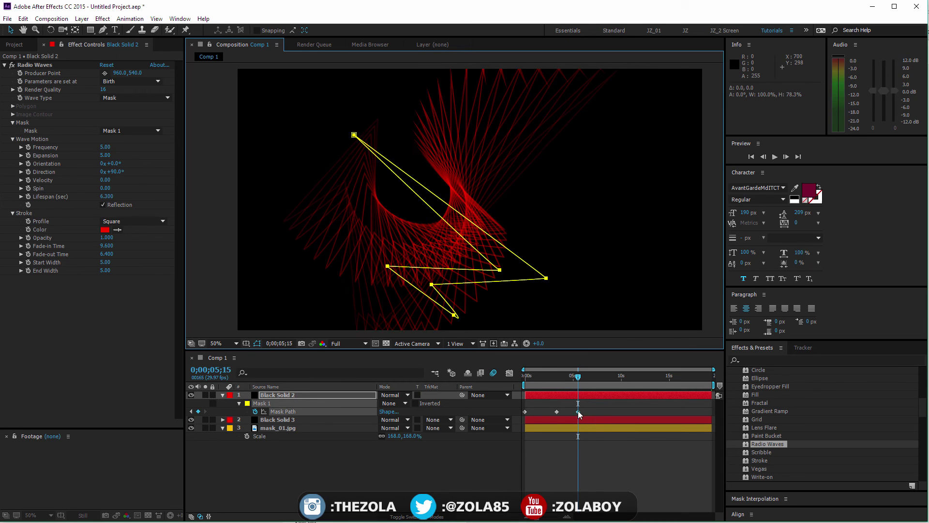
drag(578, 411, 592, 411)
click(523, 376)
drag(524, 377, 585, 359)
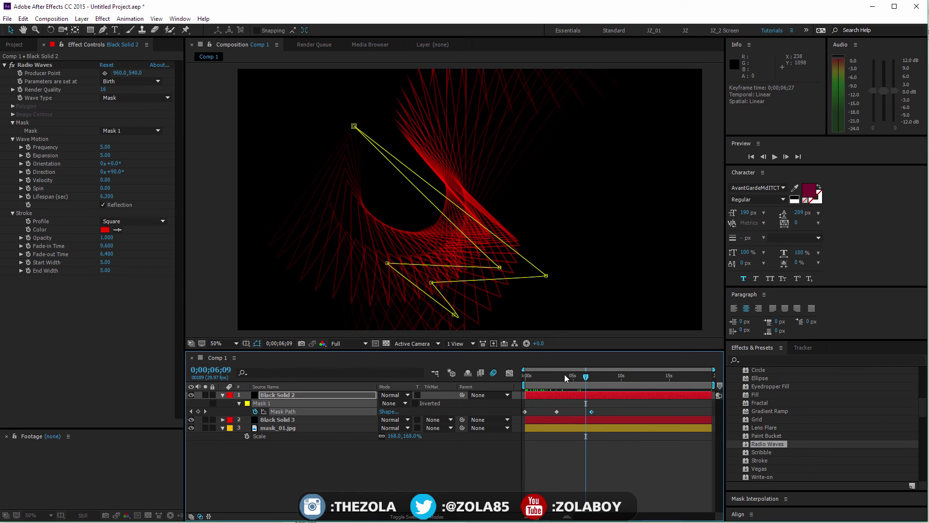
Change the Radio Waves stroke colour to purple.
key(Home)
click(32, 229)
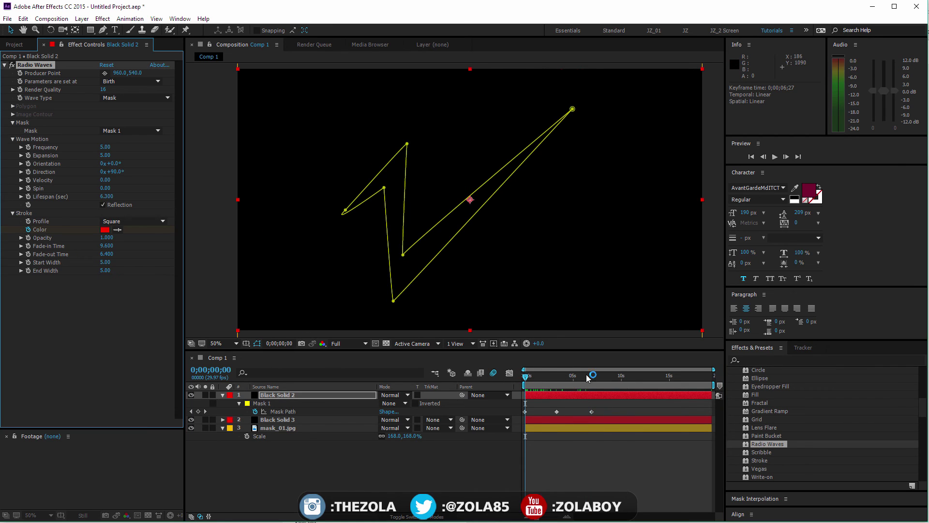
click(589, 376)
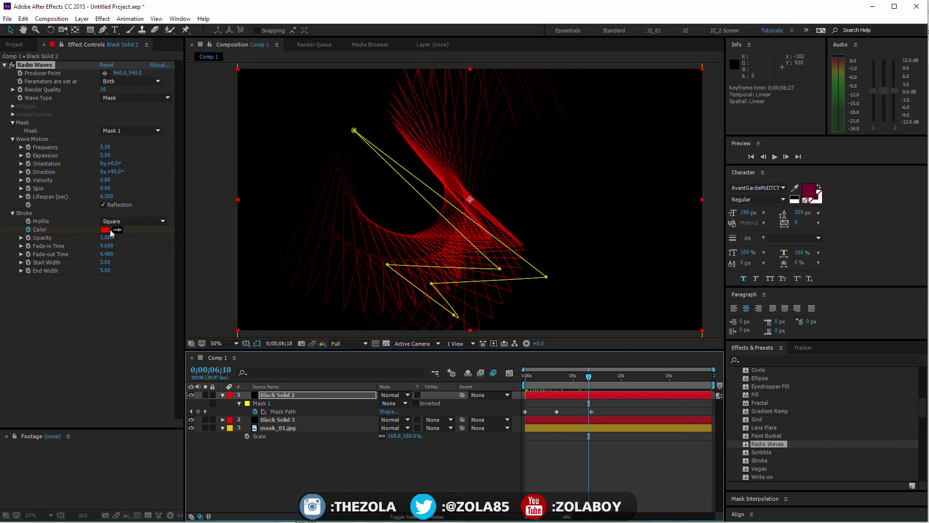
click(104, 230)
click(340, 380)
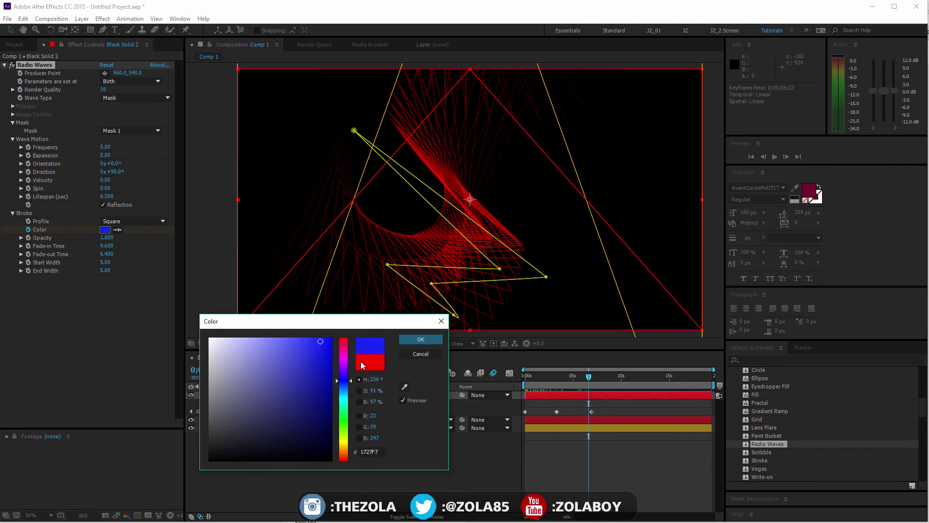
click(343, 372)
click(423, 340)
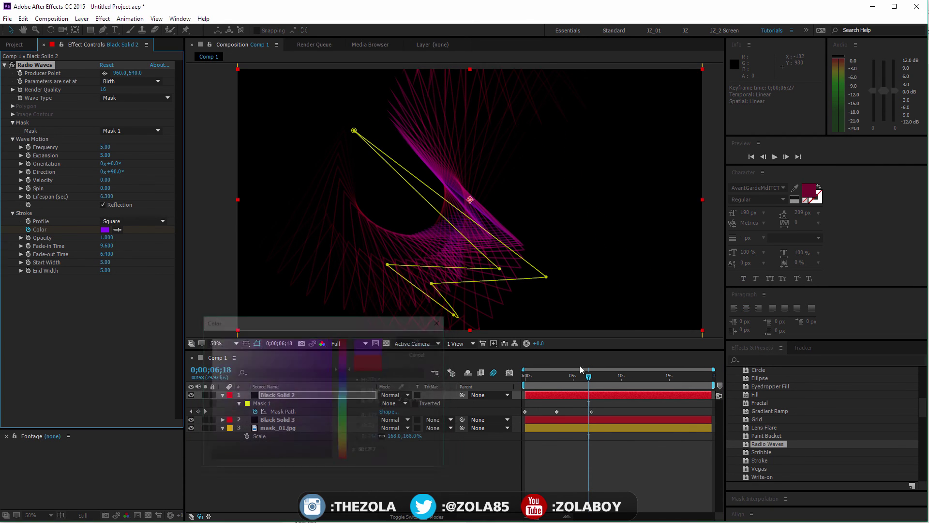
Preview the purple waves, then set Velocity to 67.00 and Direction to 0x+126.0°.
drag(530, 374, 589, 356)
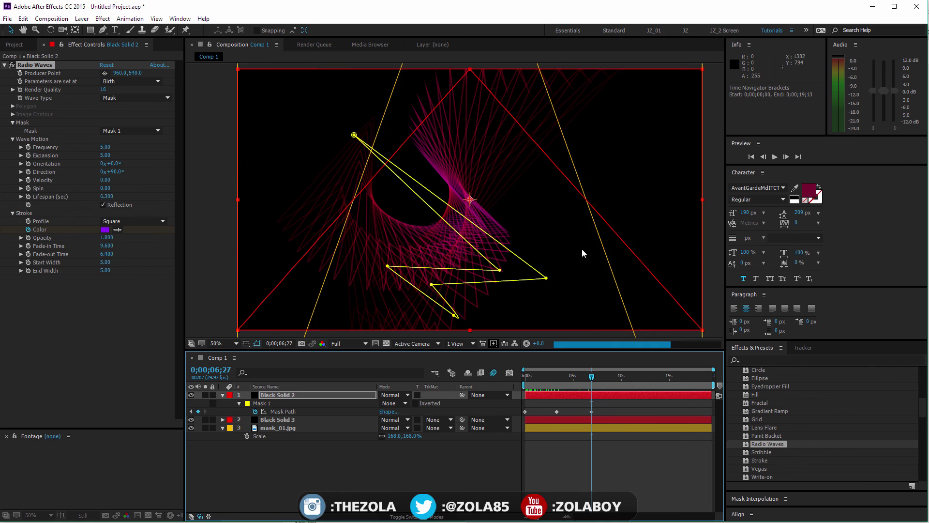
click(595, 470)
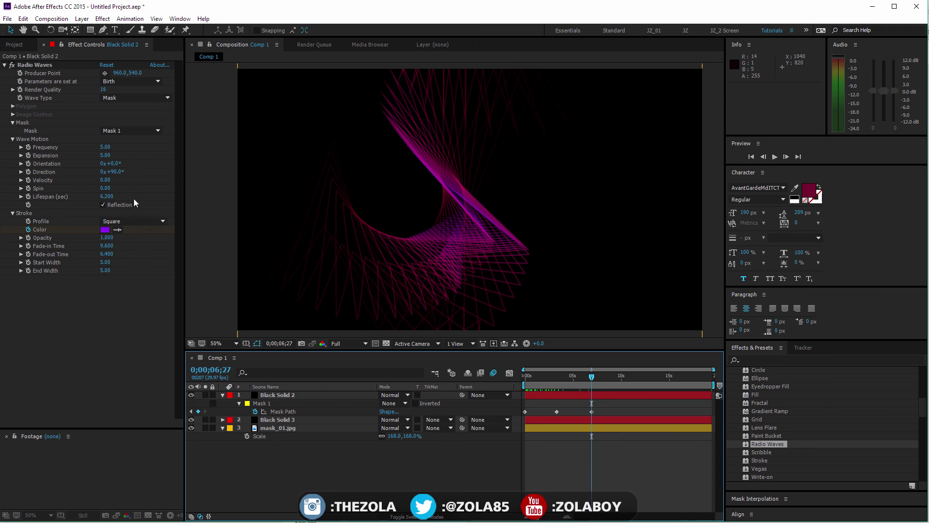
drag(107, 180, 137, 178)
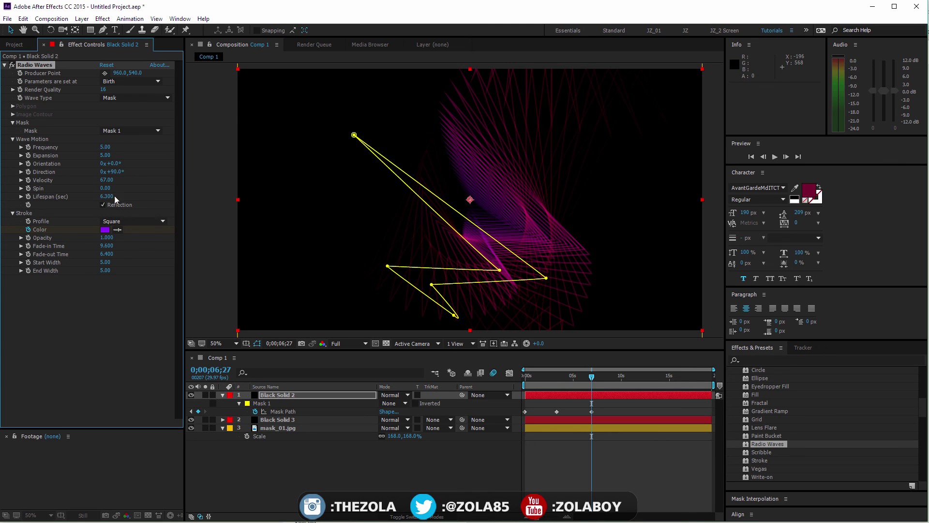
mouse_move(118, 171)
mouse_down()
mouse_move(134, 172)
mouse_move(122, 164)
mouse_move(132, 165)
mouse_up()
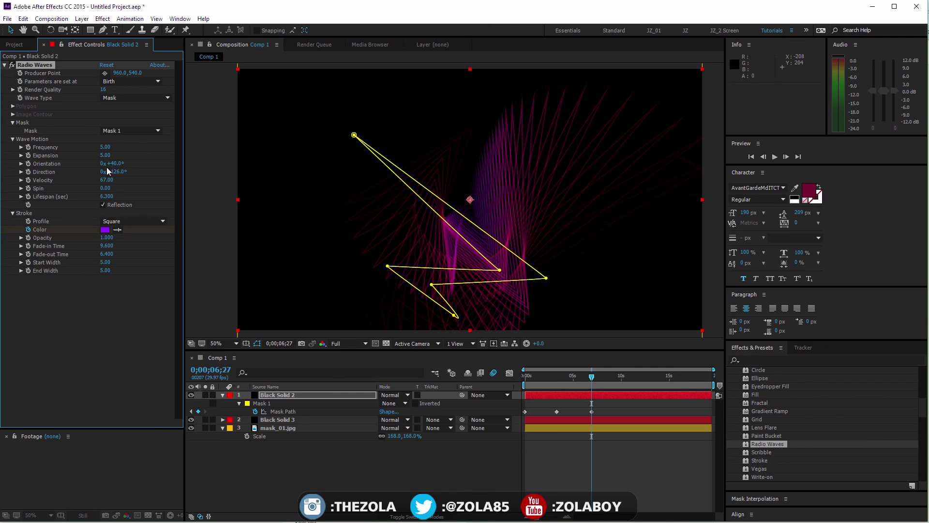
click(136, 81)
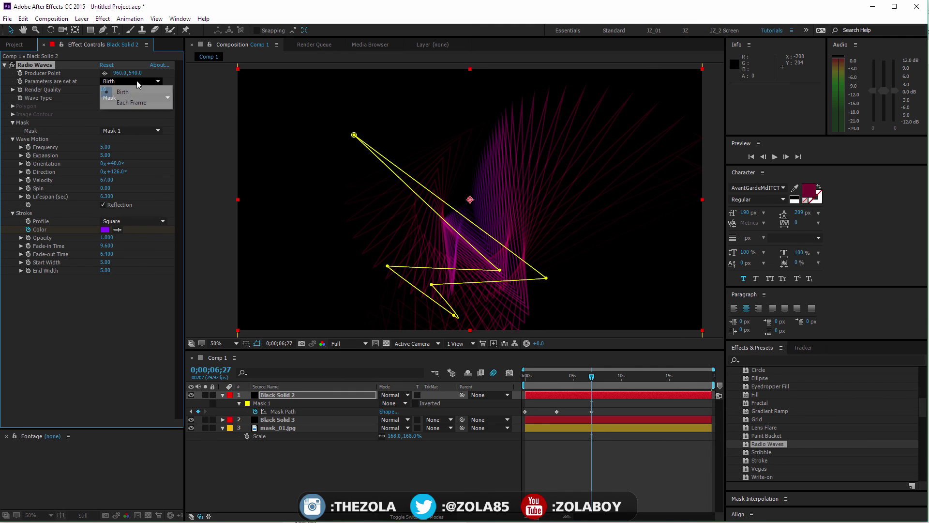
click(131, 102)
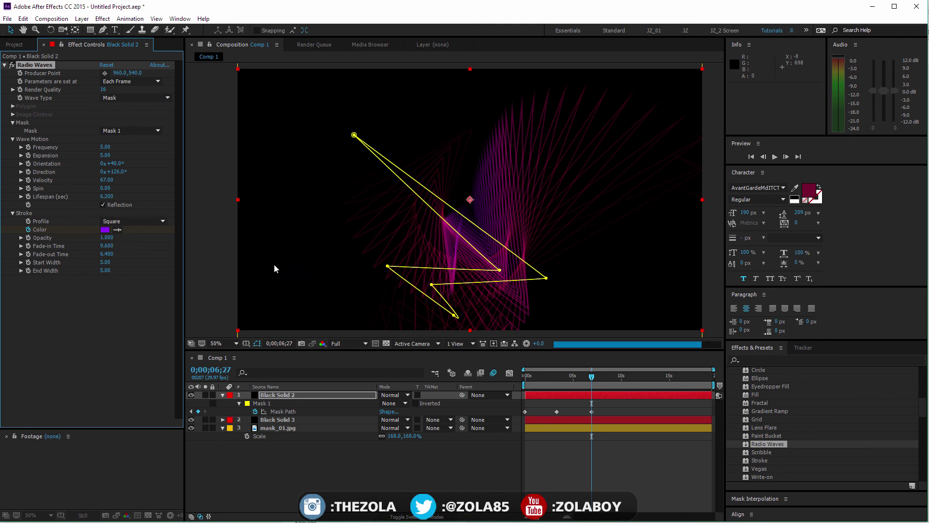
drag(536, 380, 569, 376)
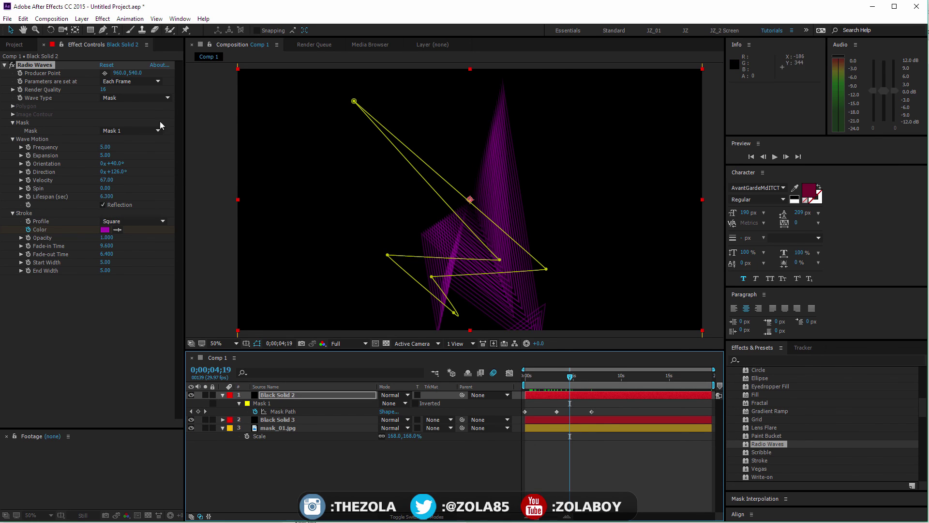
click(141, 83)
click(121, 90)
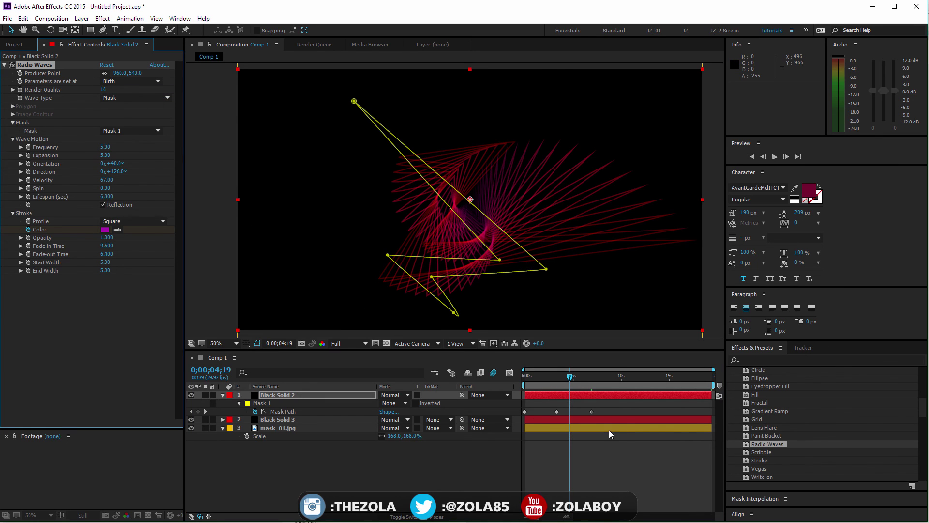
drag(525, 376, 585, 375)
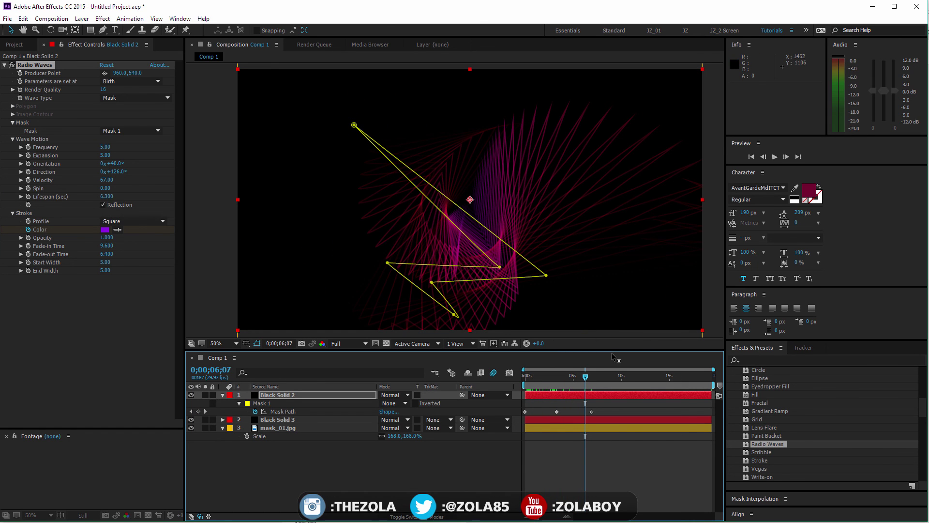
click(655, 456)
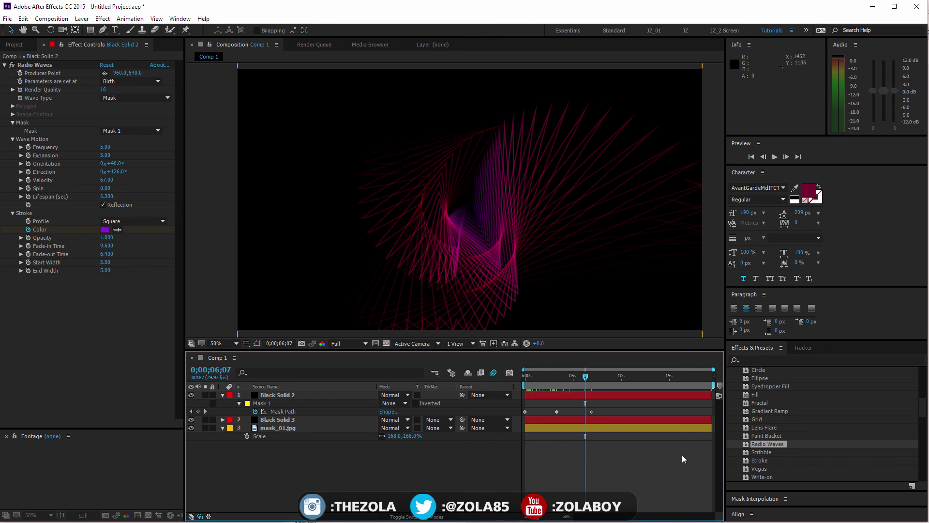